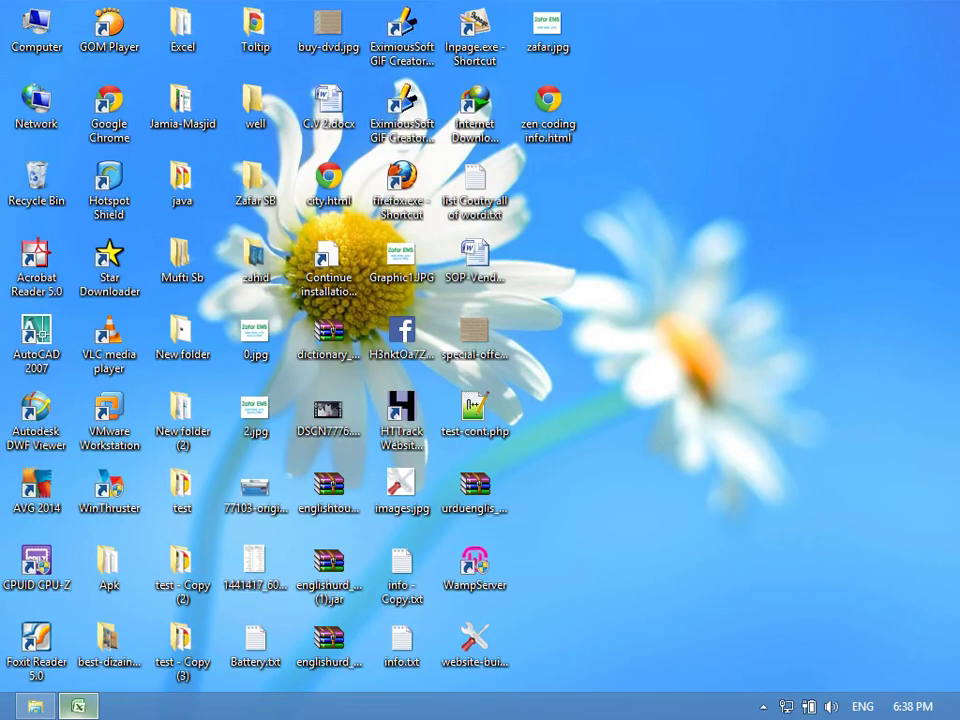
# Restore the Risults.xlsx workbook and scroll to the top of Sheet1's results table.
pyautogui.click(78, 706)
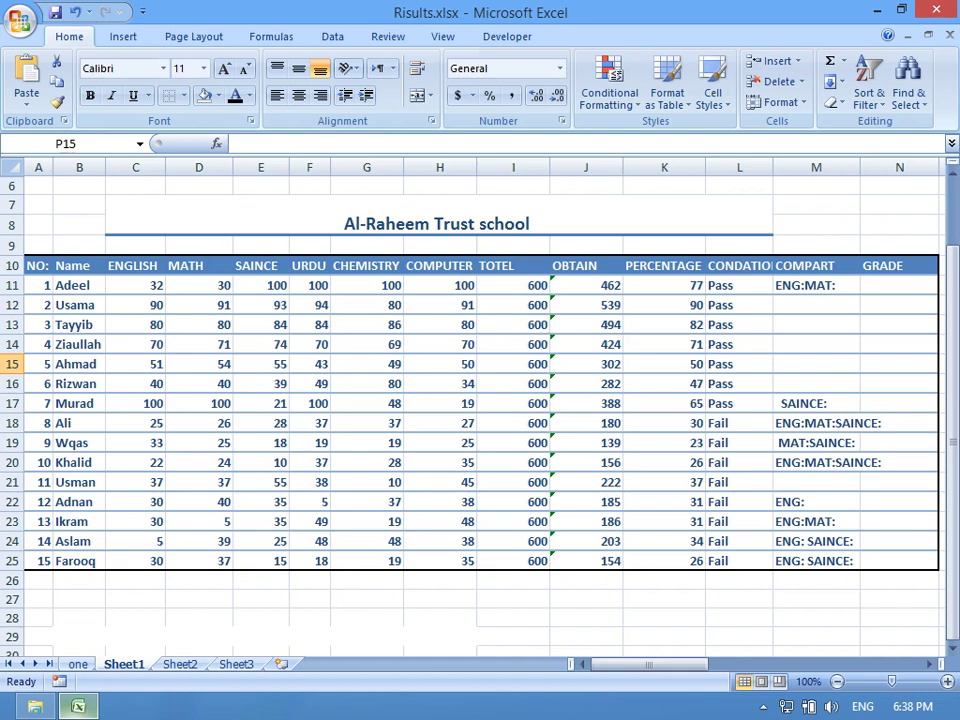
pyautogui.moveTo(952, 345); pyautogui.dragTo(952, 330)
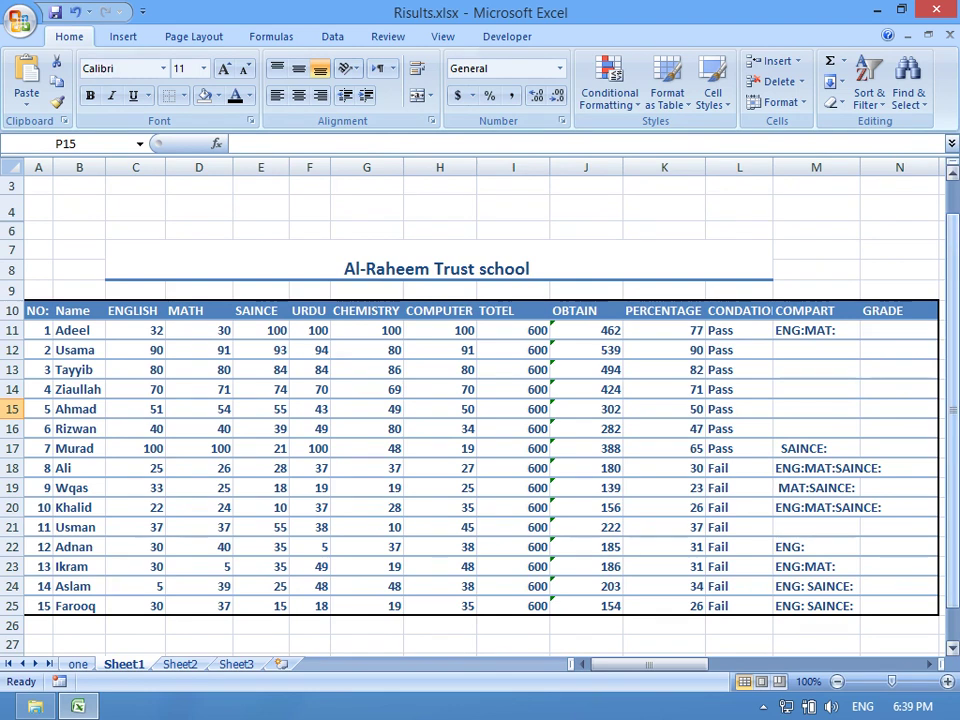
pyautogui.moveTo(951, 310); pyautogui.dragTo(951, 300)
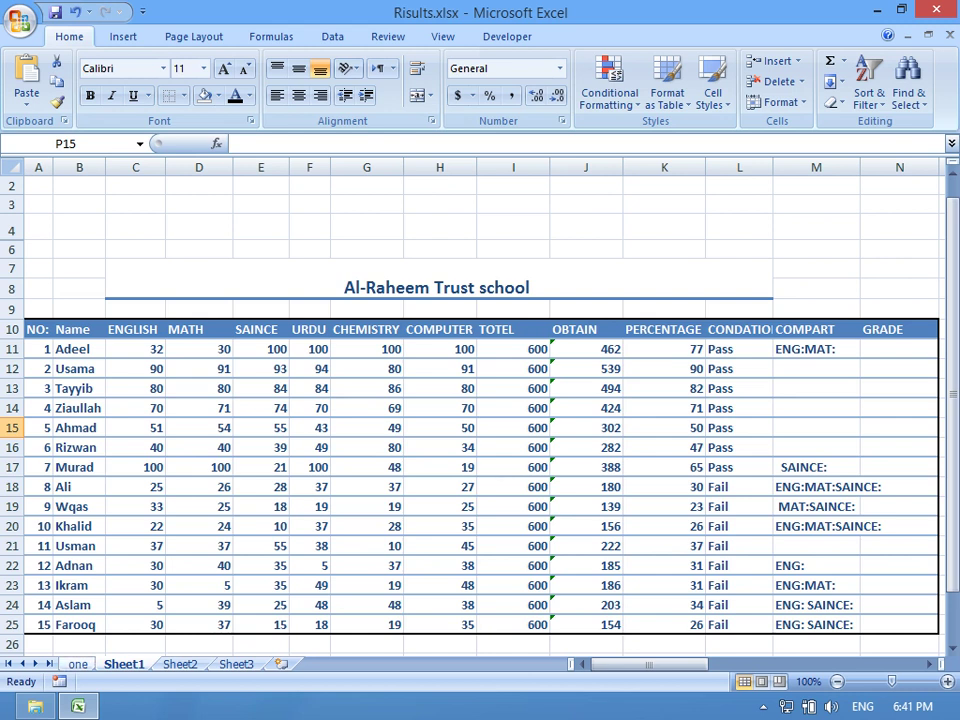
# On sheet 'one', change A4's roll number from 14 to 8 and review D4's LOOKUP formula.
pyautogui.hotkey('ctrl', 'pageup')
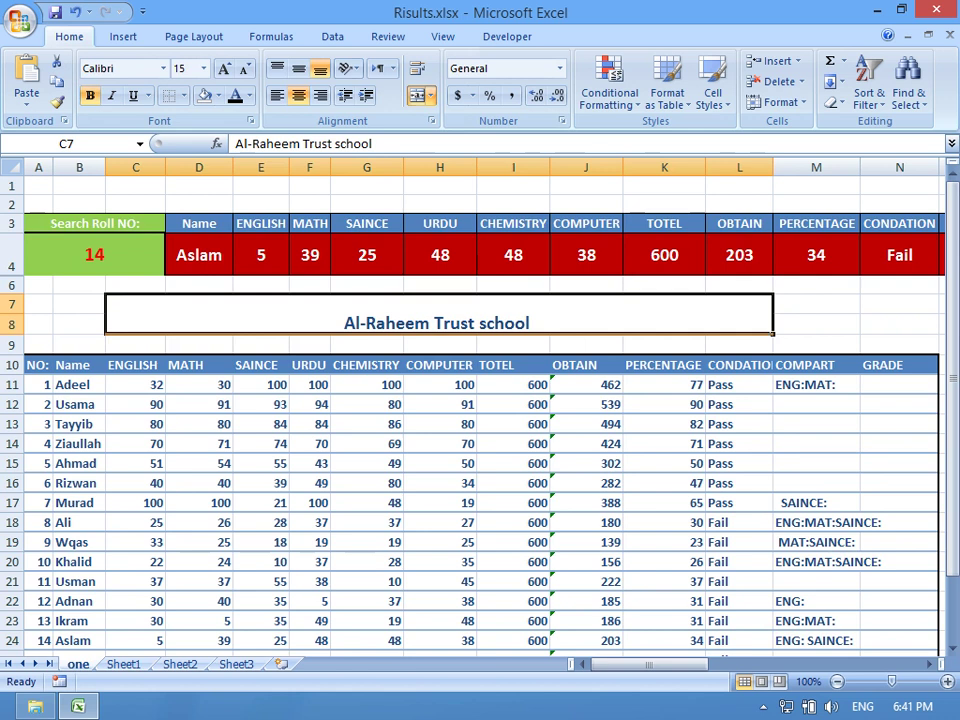
pyautogui.click(94, 255)
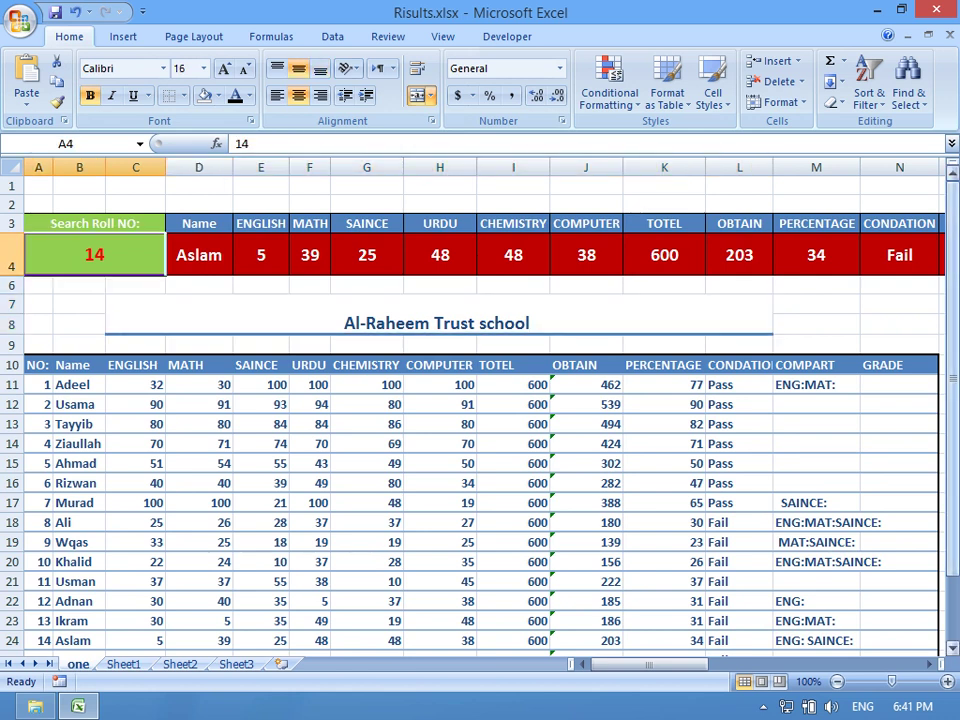
pyautogui.moveTo(952, 226); pyautogui.dragTo(952, 232)
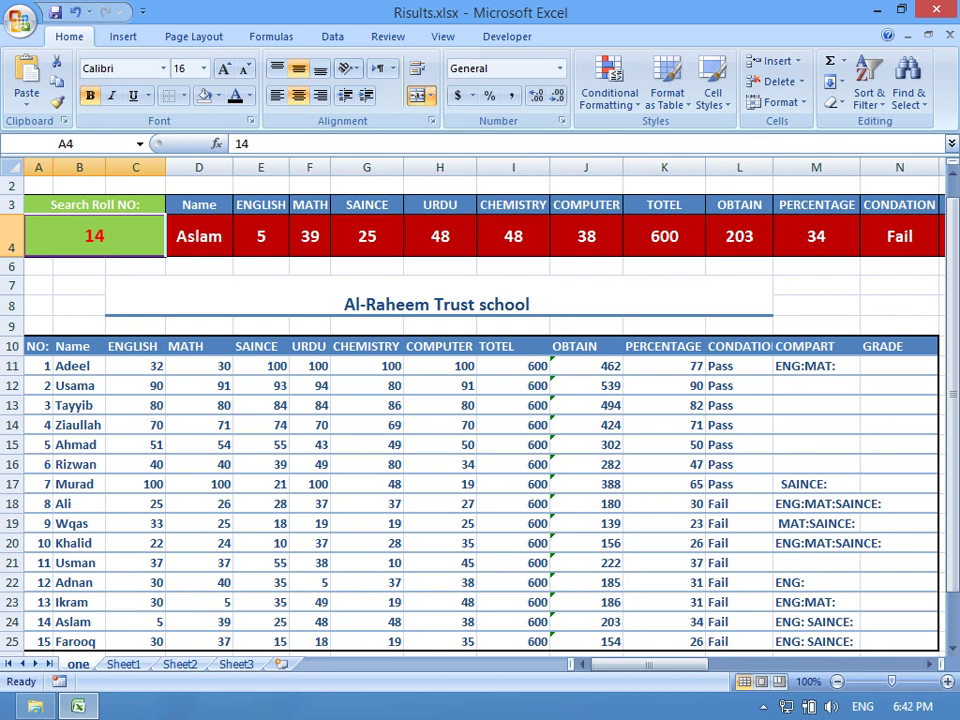
pyautogui.press('F2')
pyautogui.press('BackSpace')
pyautogui.press('BackSpace')
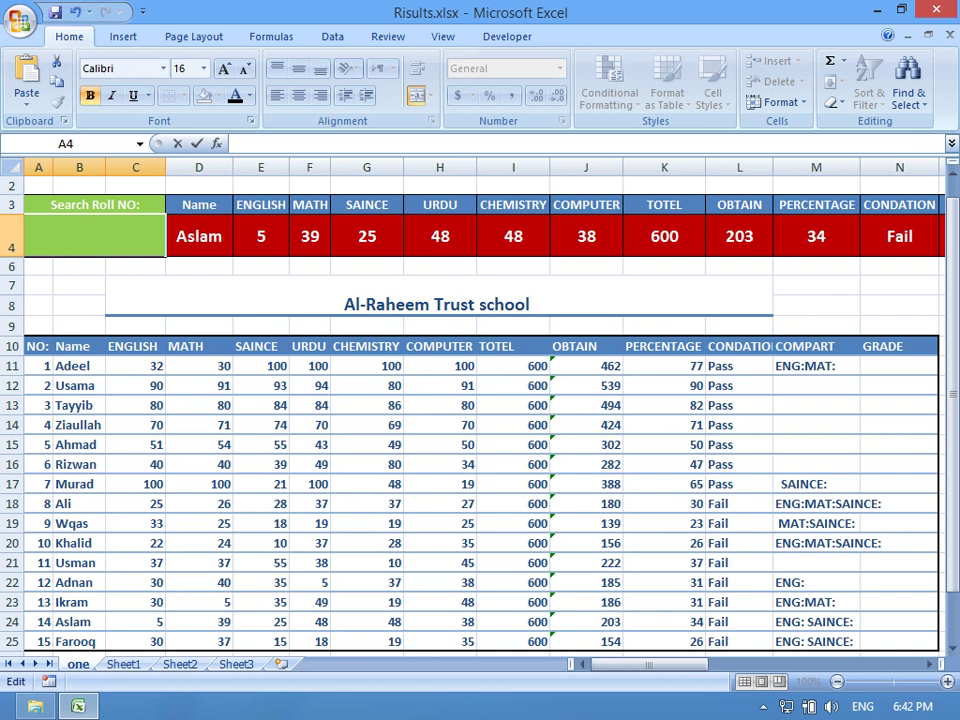
pyautogui.write('8')
pyautogui.press('Return')
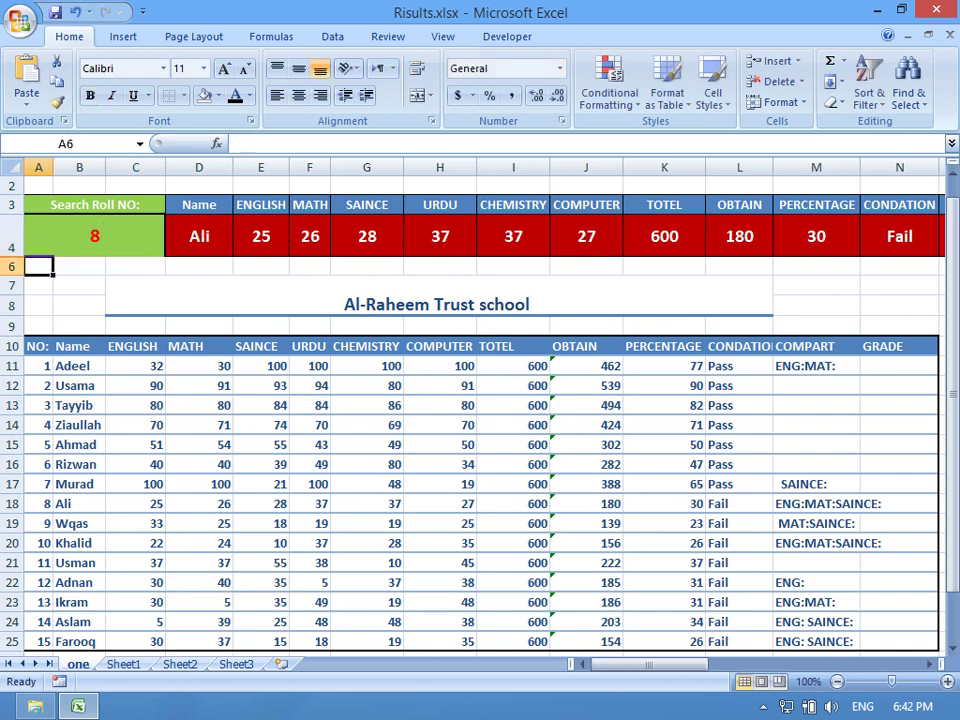
pyautogui.click(199, 236)
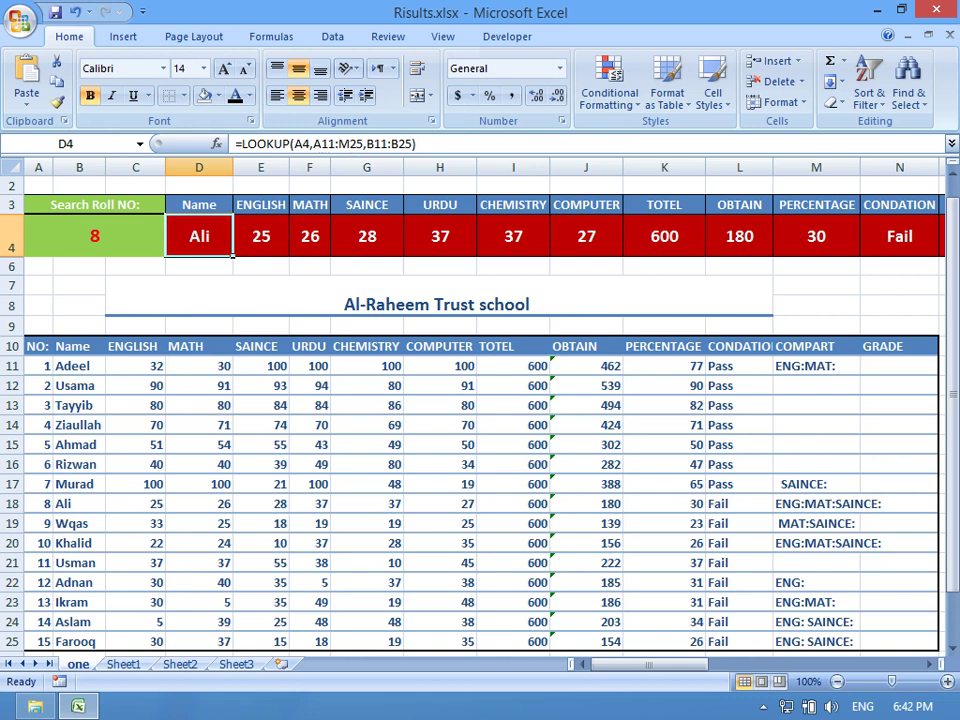
pyautogui.hscroll(2, 480, 450)
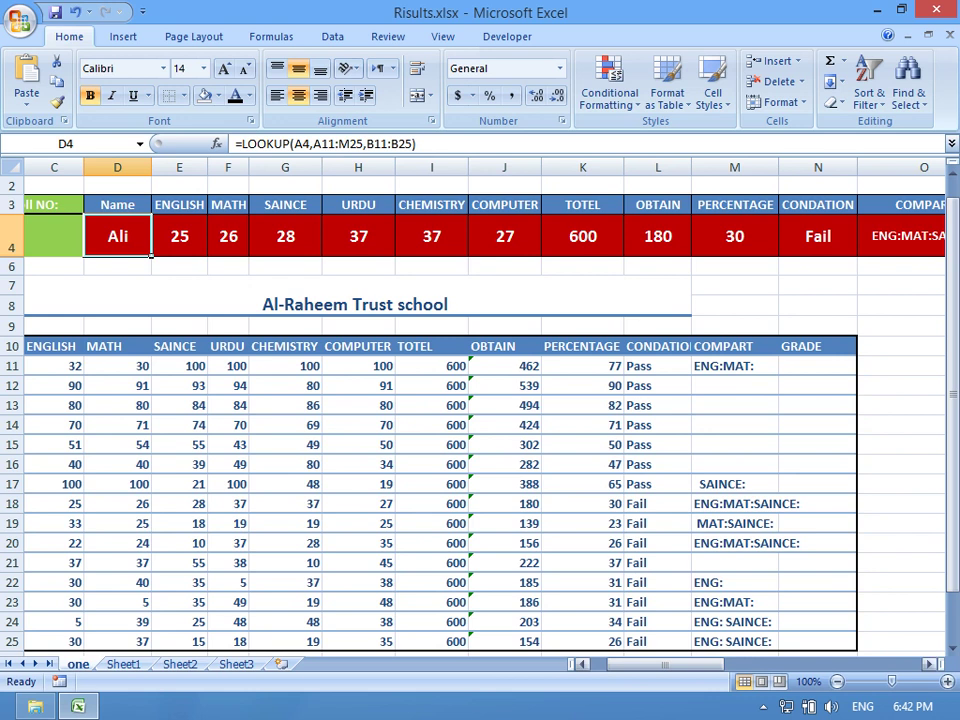
pyautogui.moveTo(663, 664); pyautogui.dragTo(688, 664)
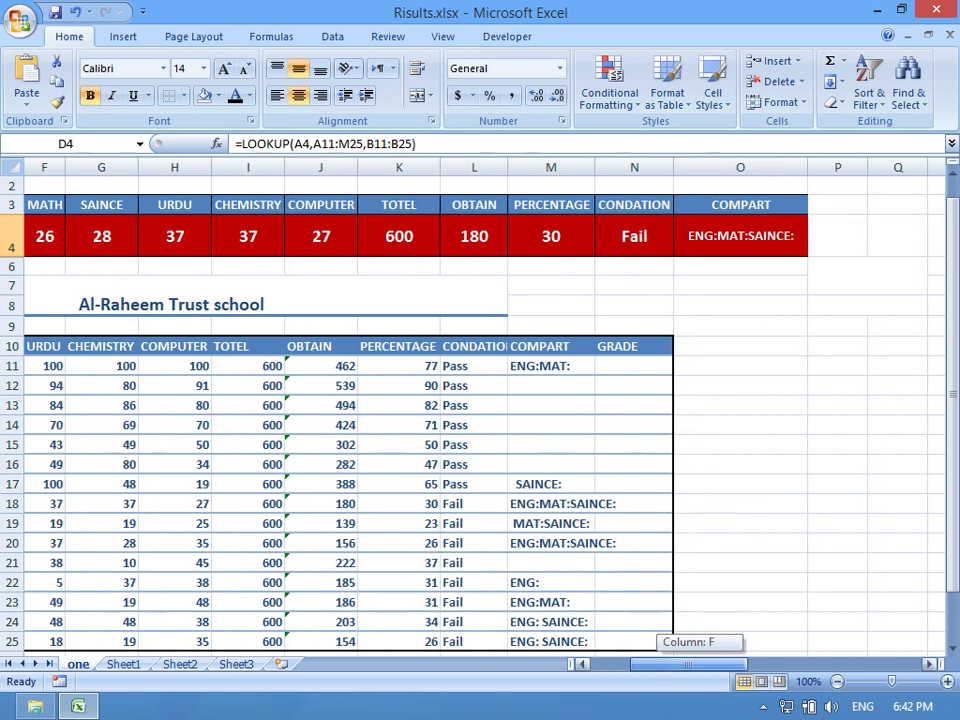
pyautogui.moveTo(688, 664); pyautogui.dragTo(640, 664)
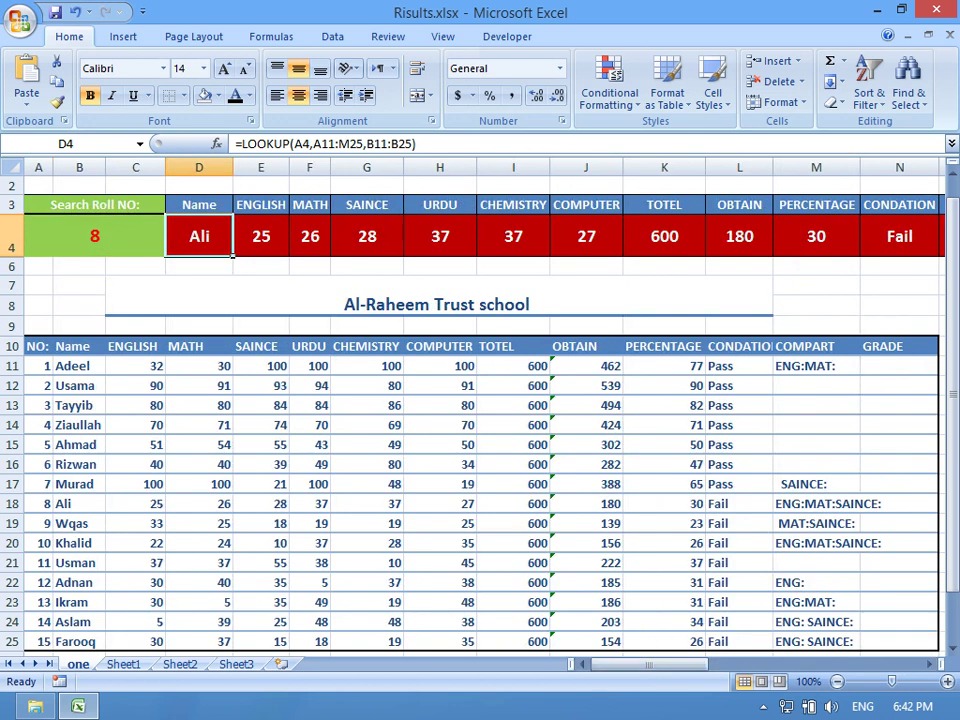
# Change the roll number in A4 to 15 to show Farooq's marks, then return to Sheet1.
pyautogui.click(94, 236)
pyautogui.press('F2')
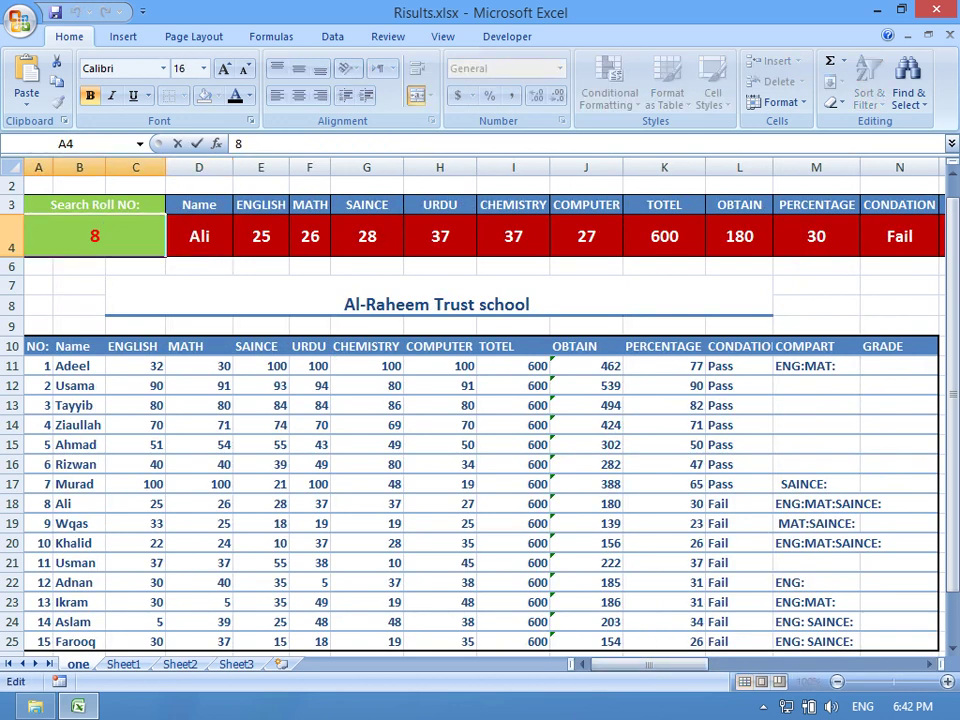
pyautogui.hotkey('shift', 'Left')
pyautogui.write('15')
pyautogui.press('Return')
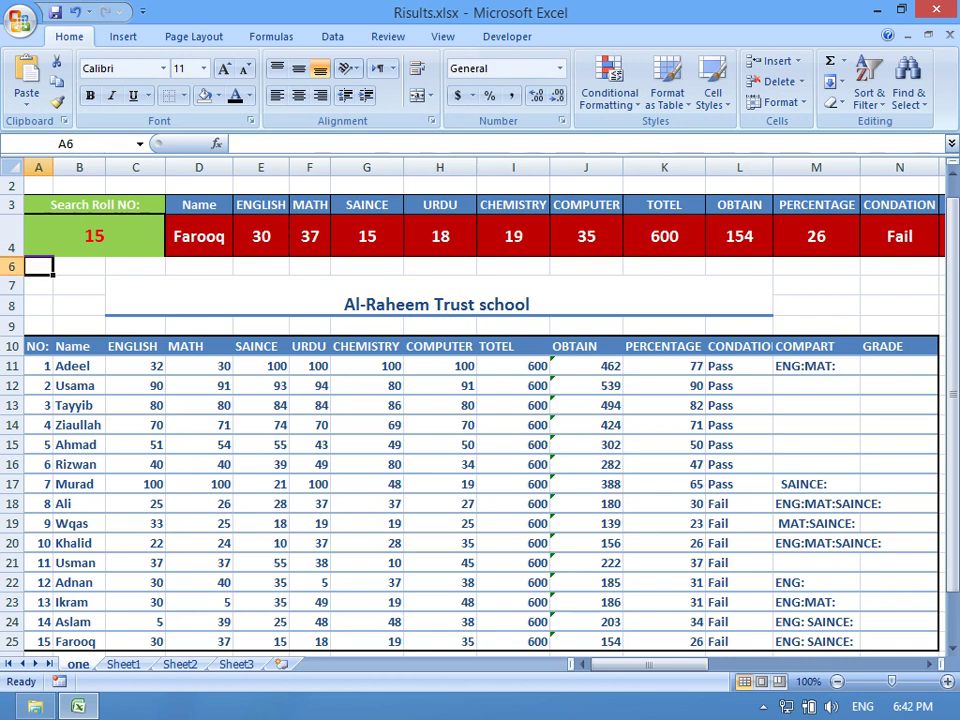
pyautogui.hotkey('ctrl', 'pagedown')
pyautogui.click(439, 467)
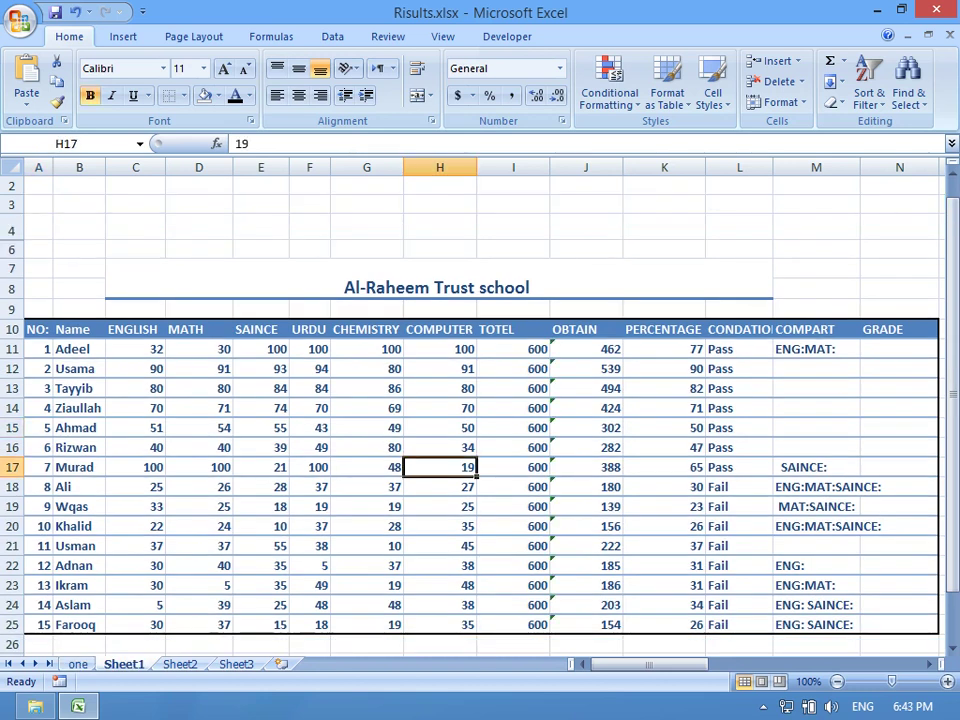
# Copy the header row A10:M10 and paste it into row 1 starting at B1.
pyautogui.moveTo(38, 329); pyautogui.dragTo(816, 329)
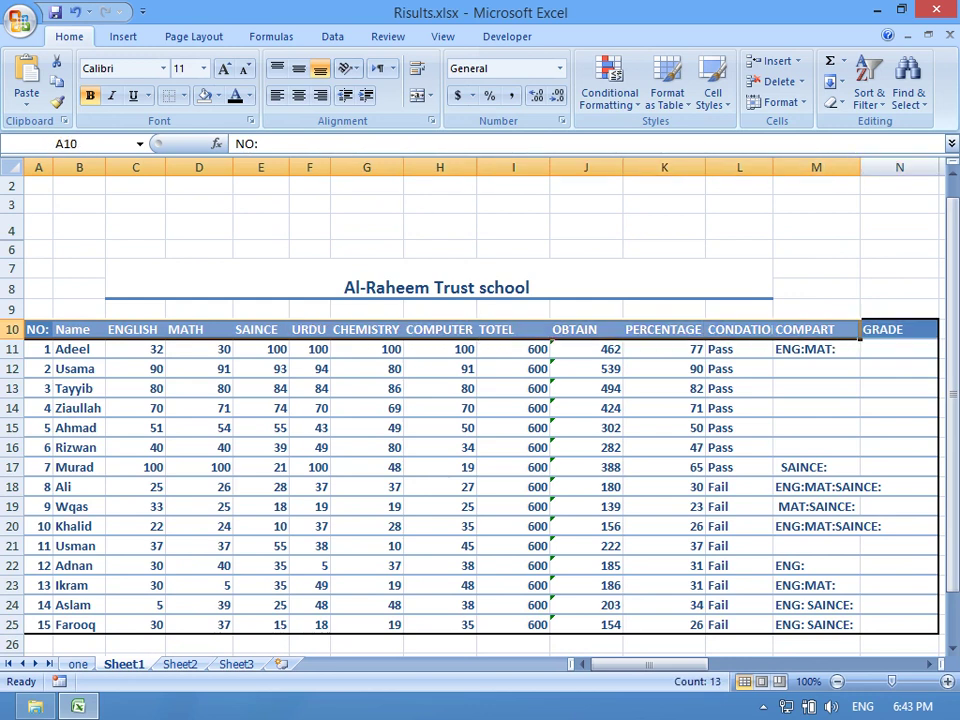
pyautogui.hotkey('ctrl', 'c')
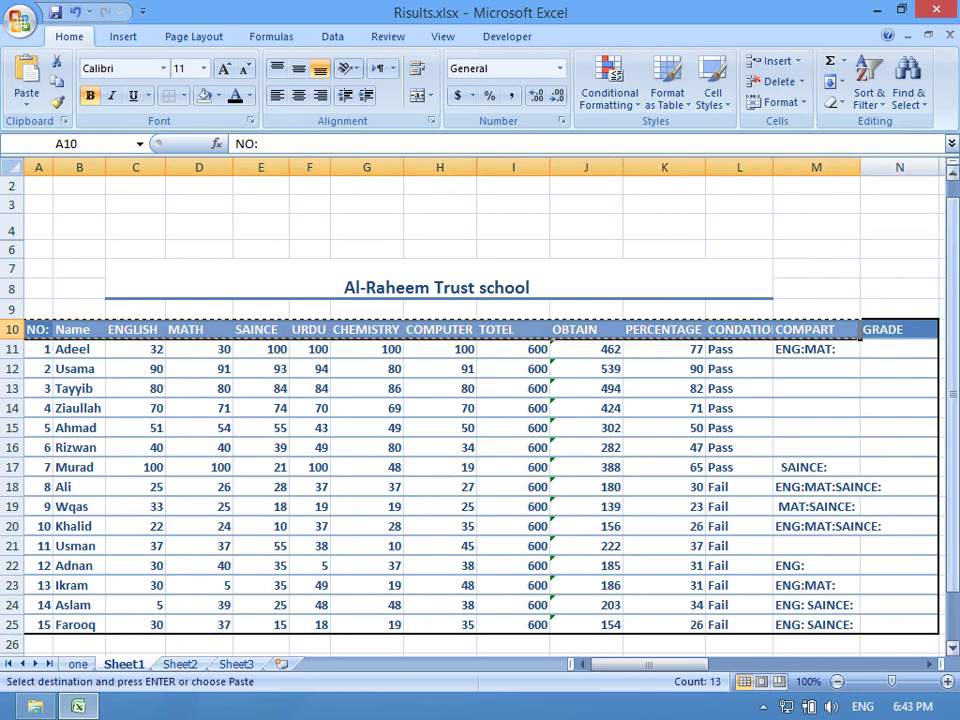
pyautogui.scroll(1, 480, 400)
pyautogui.click(586, 204)
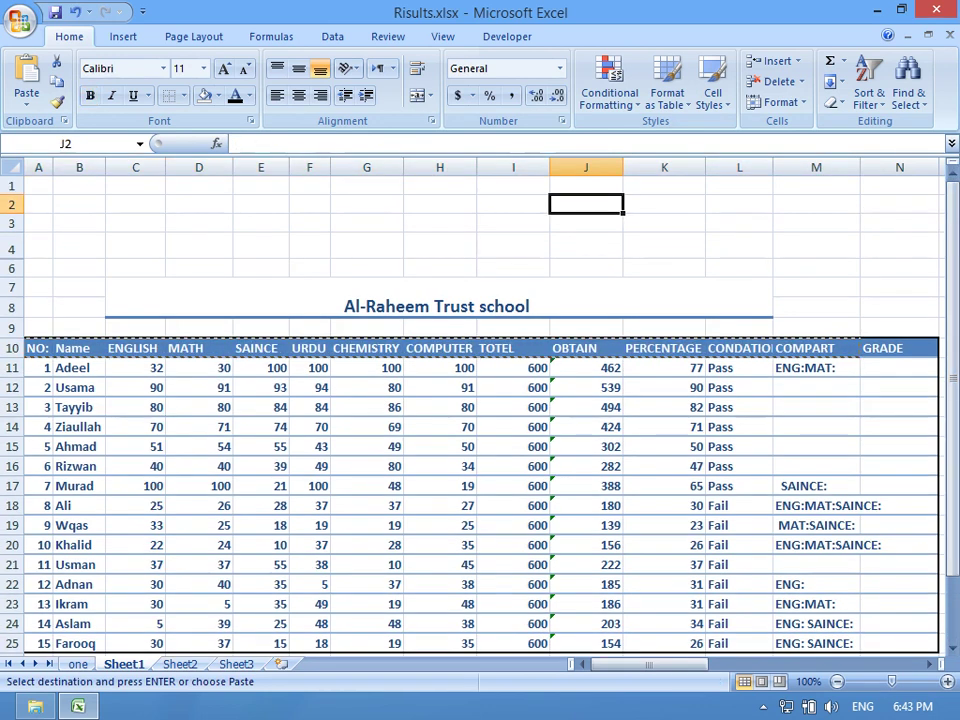
pyautogui.press('Up')
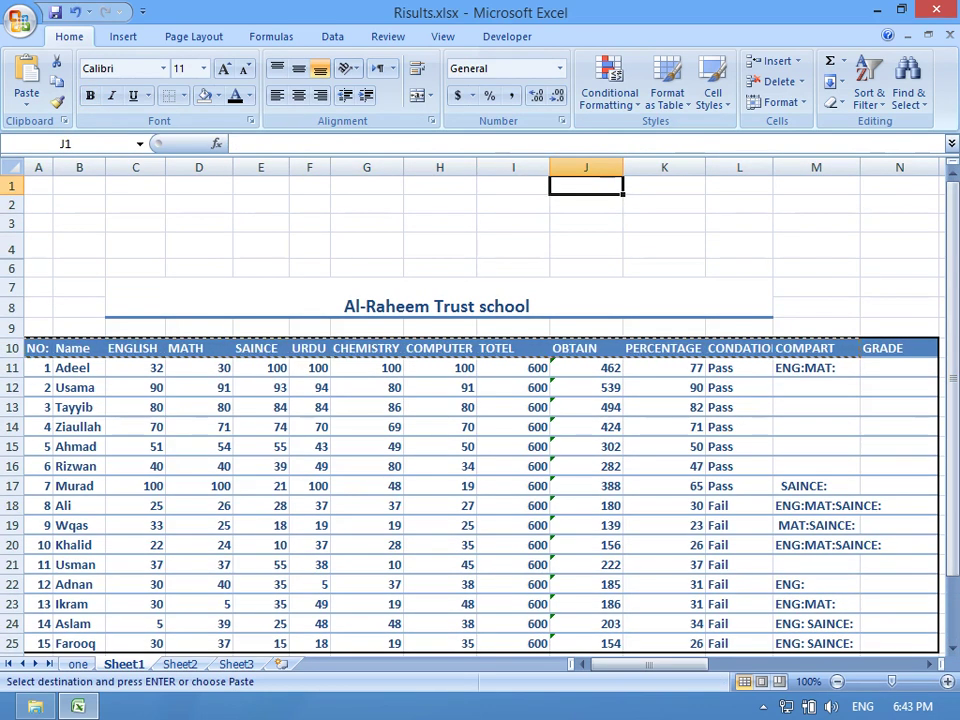
pyautogui.click(79, 185)
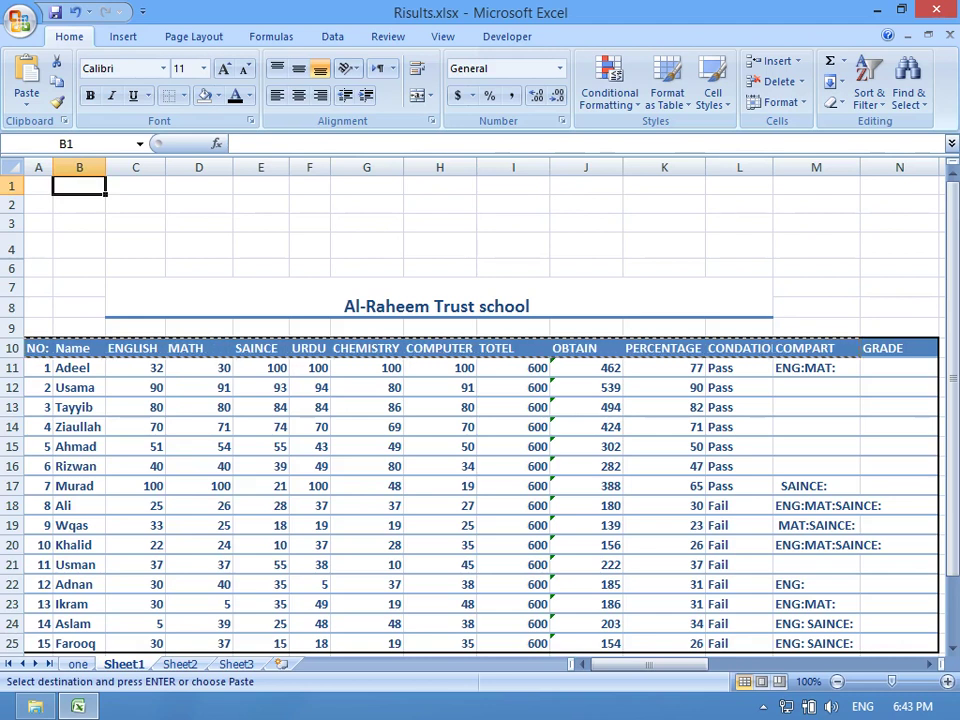
pyautogui.hotkey('ctrl', 'v')
pyautogui.click(261, 268)
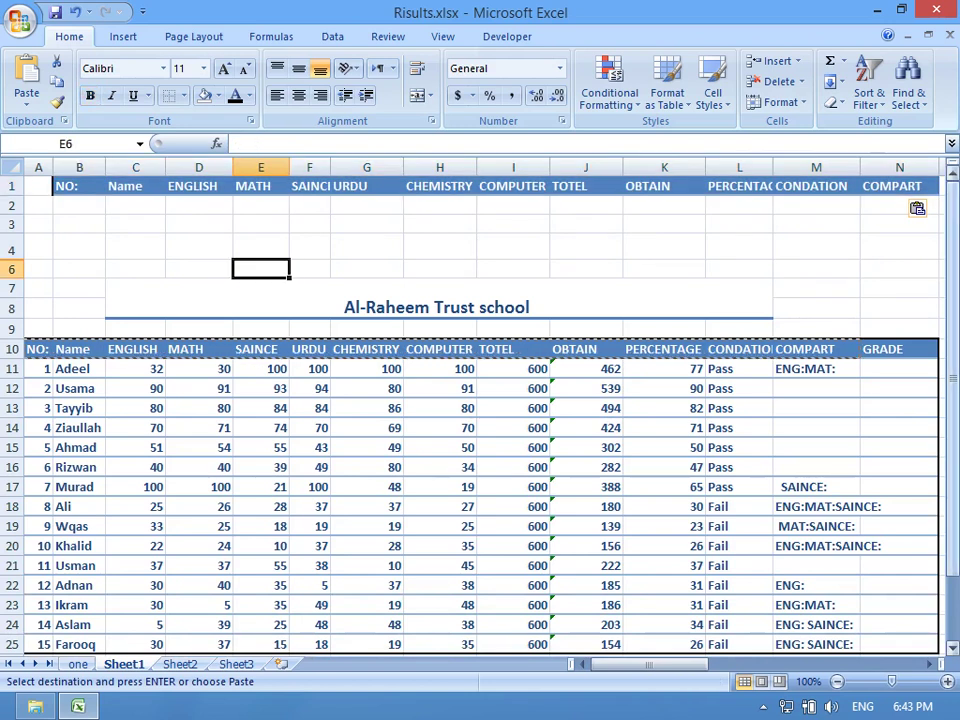
# Merge A2:B3, then merge and centre A1:B1 holding the NO: label.
pyautogui.click(79, 205)
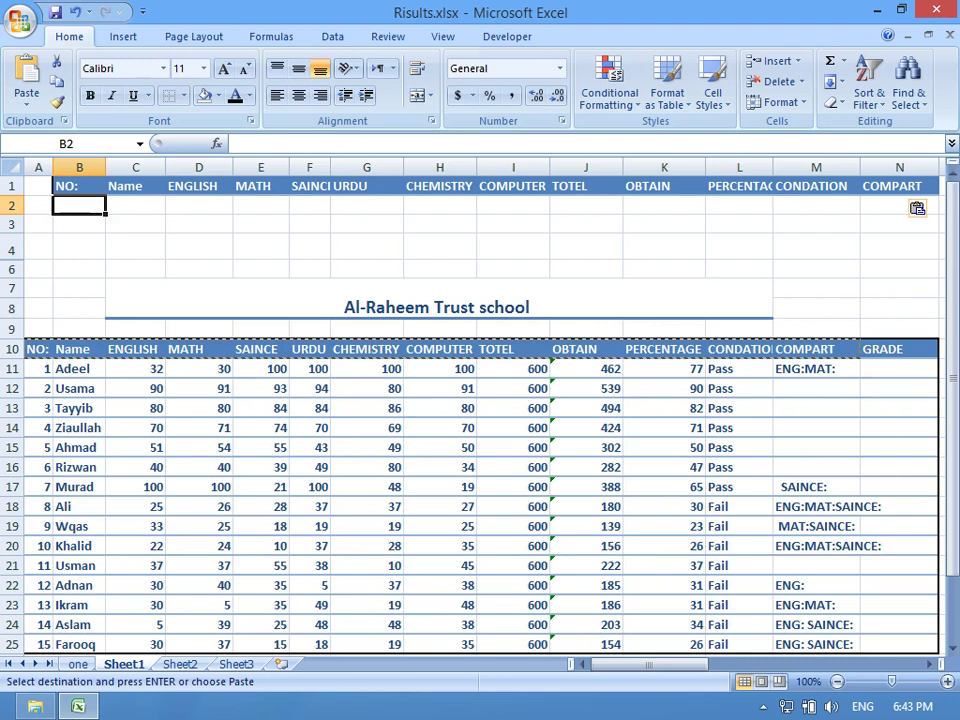
pyautogui.click(79, 186)
pyautogui.moveTo(104, 192); pyautogui.dragTo(104, 211)
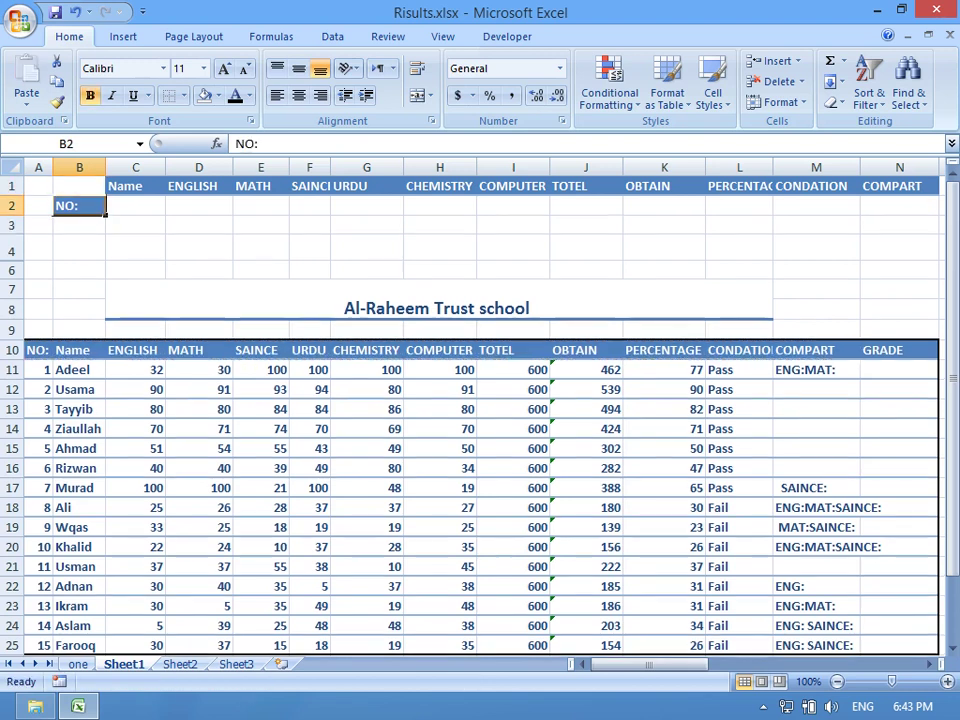
pyautogui.hotkey('ctrl', 'z')
pyautogui.click(79, 205)
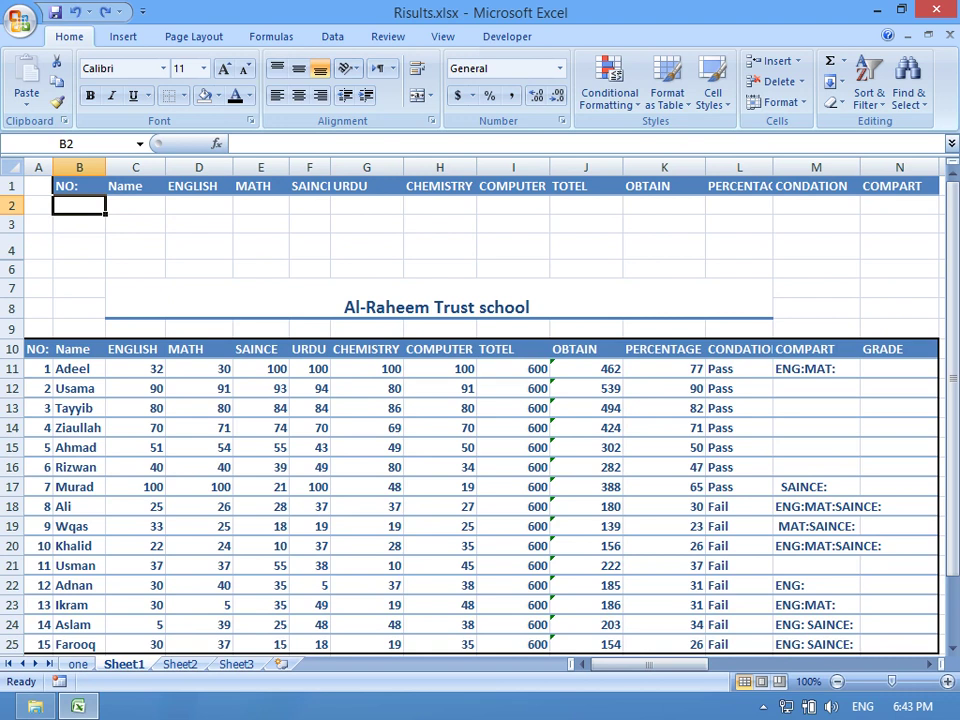
pyautogui.moveTo(38, 205); pyautogui.dragTo(79, 224)
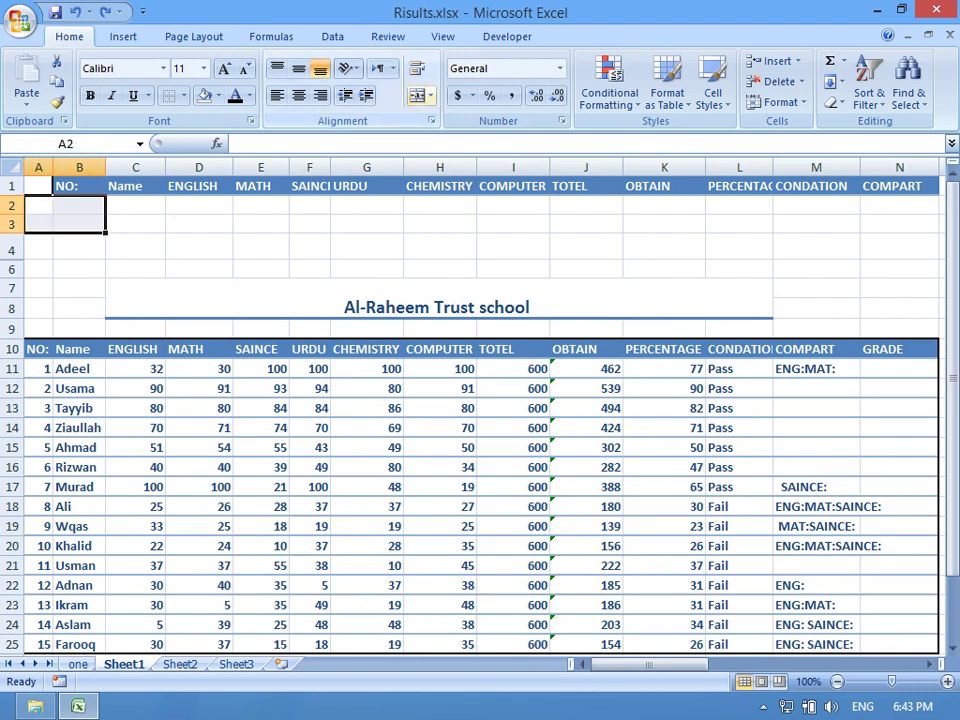
pyautogui.click(418, 95)
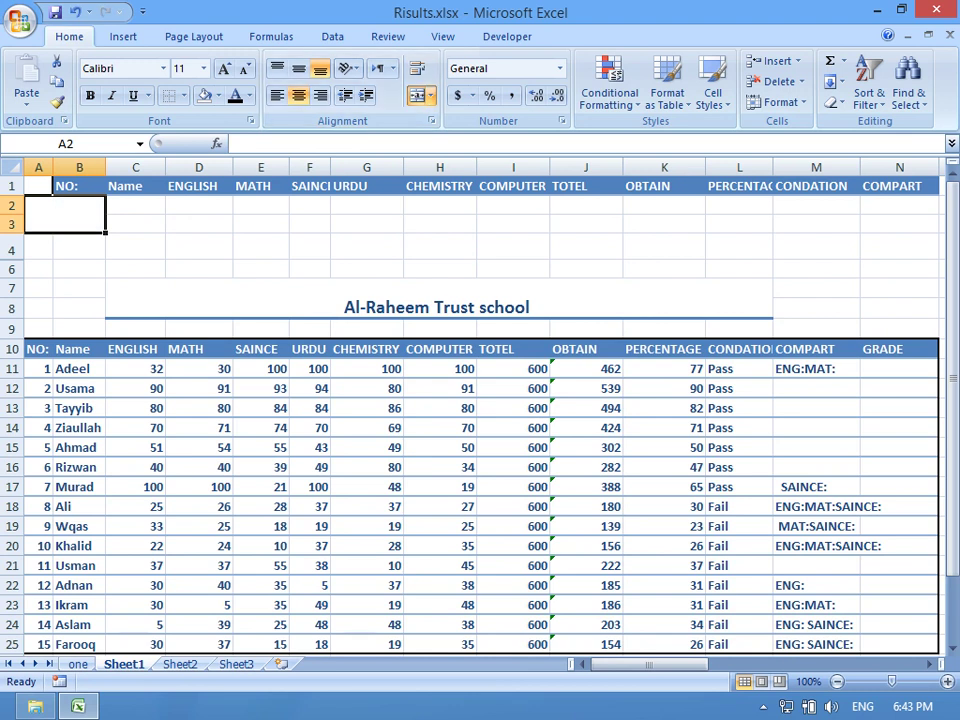
pyautogui.moveTo(38, 186); pyautogui.dragTo(79, 186)
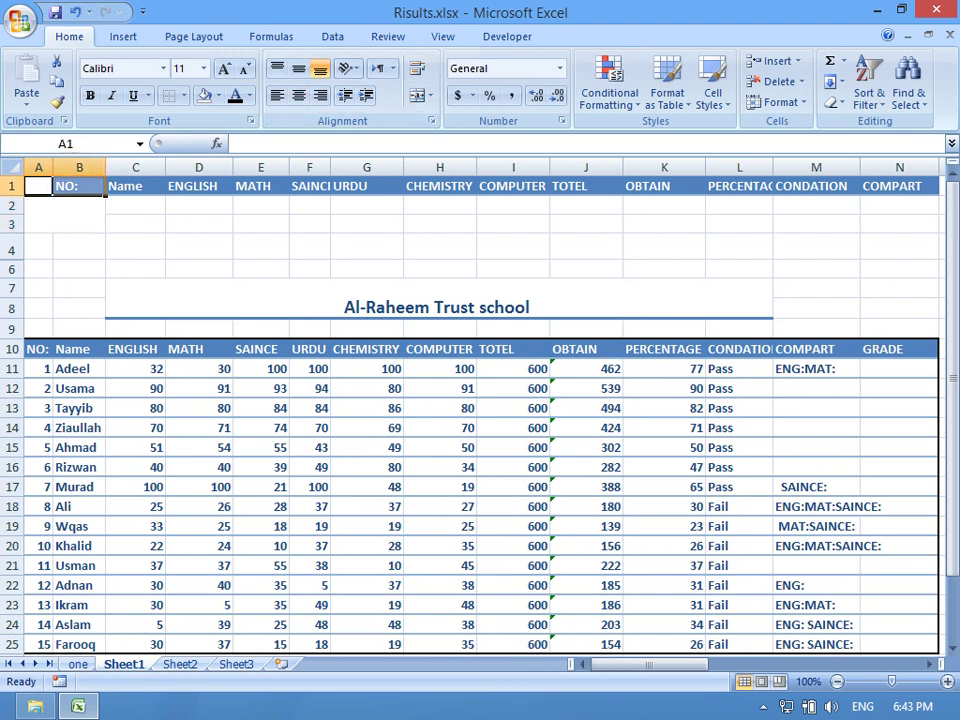
pyautogui.press('F4')
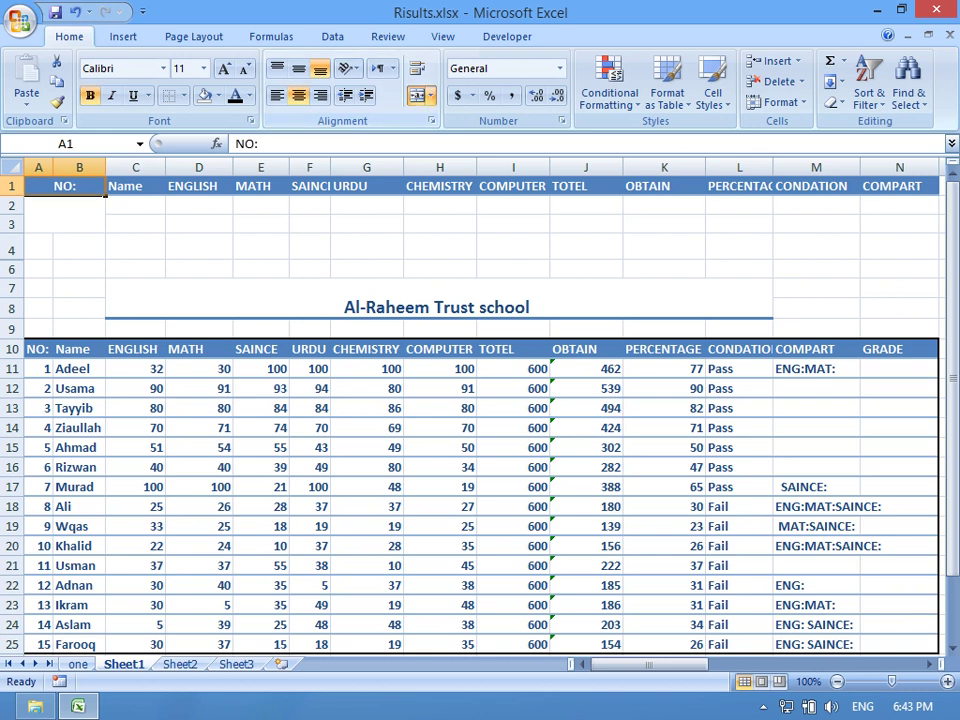
# Change the A1 header to read 'Search Roll NO:'.
pyautogui.click(135, 245)
pyautogui.click(65, 186)
pyautogui.press('F2')
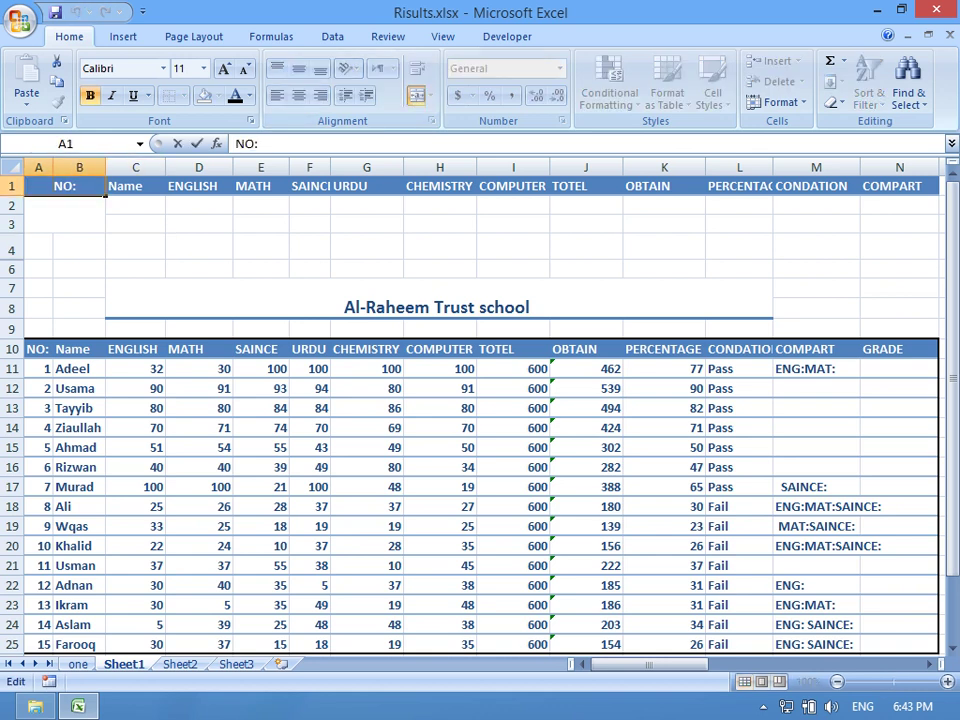
pyautogui.write('Search ')
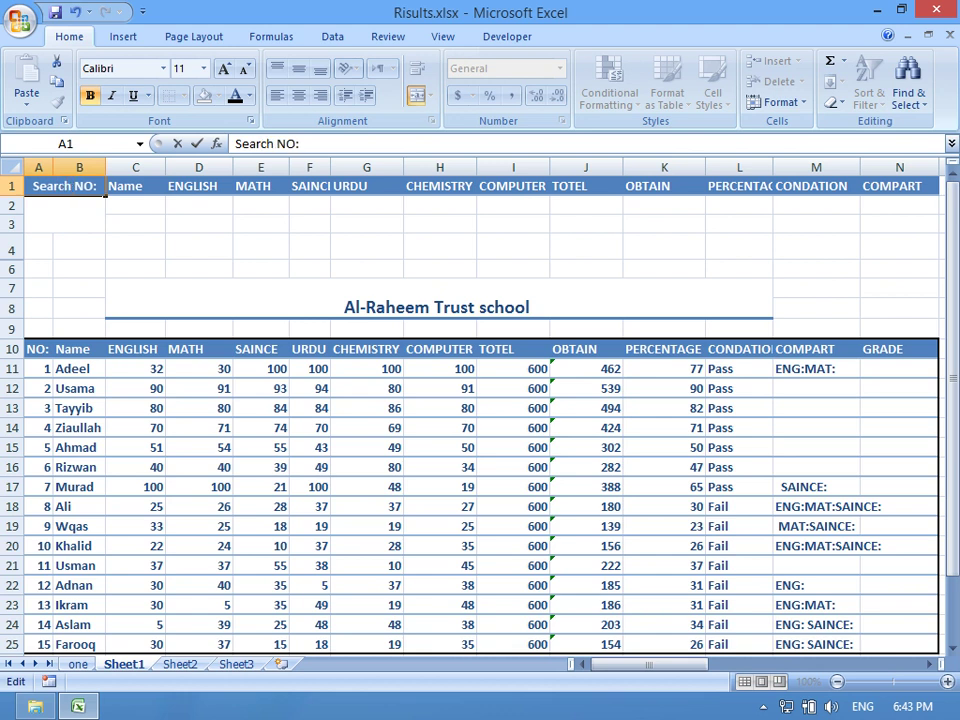
pyautogui.write('Roll')
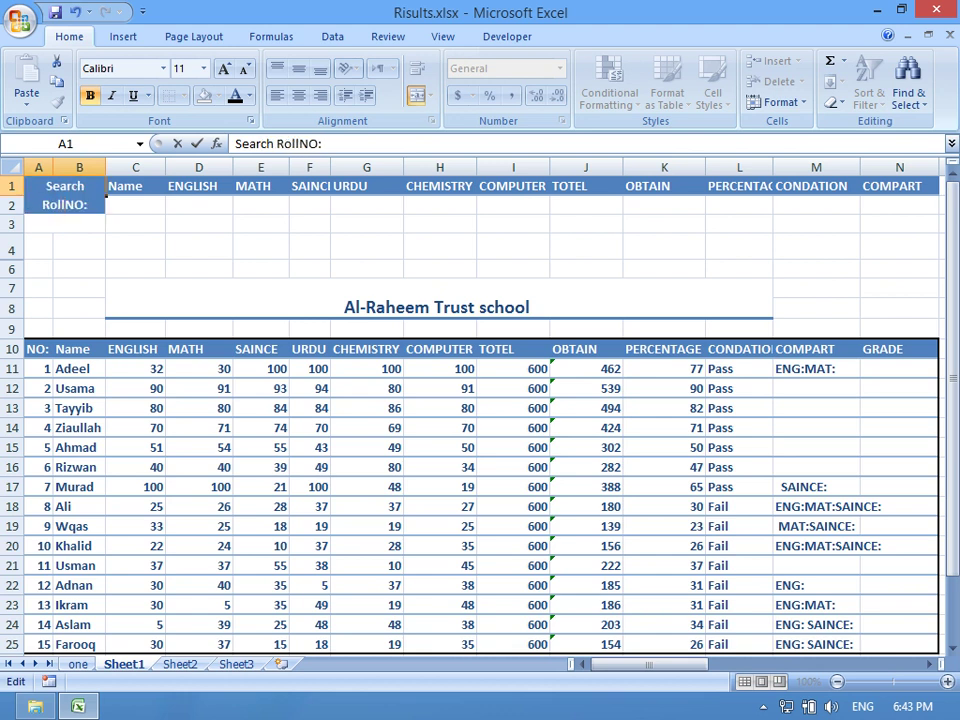
pyautogui.press('Return')
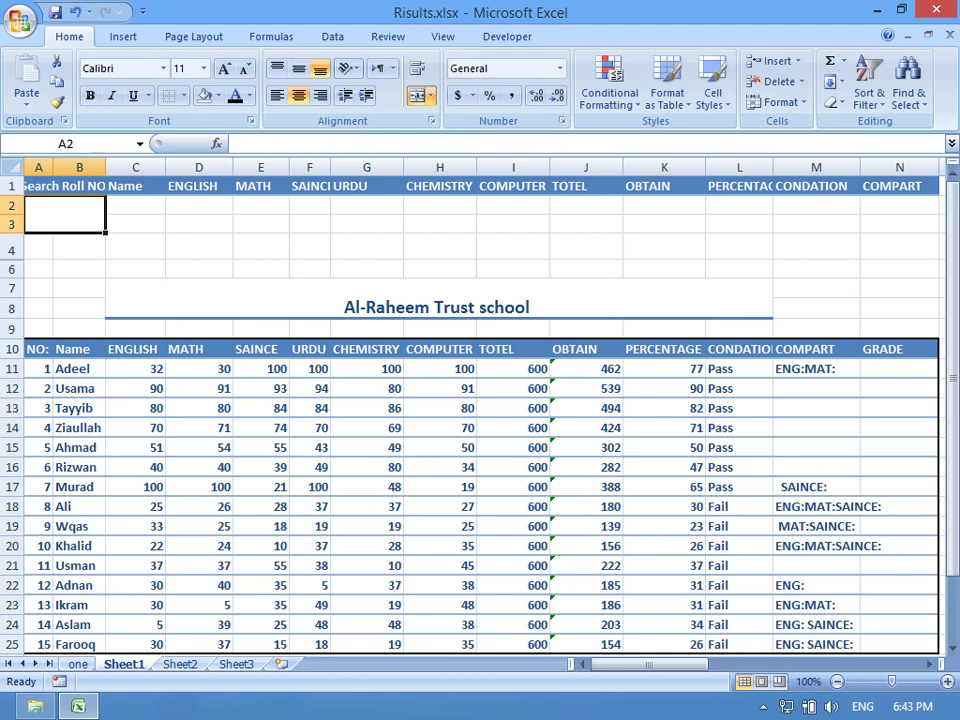
# Widen column B to fit the header and make row 2 taller.
pyautogui.moveTo(105, 167); pyautogui.dragTo(126, 167)
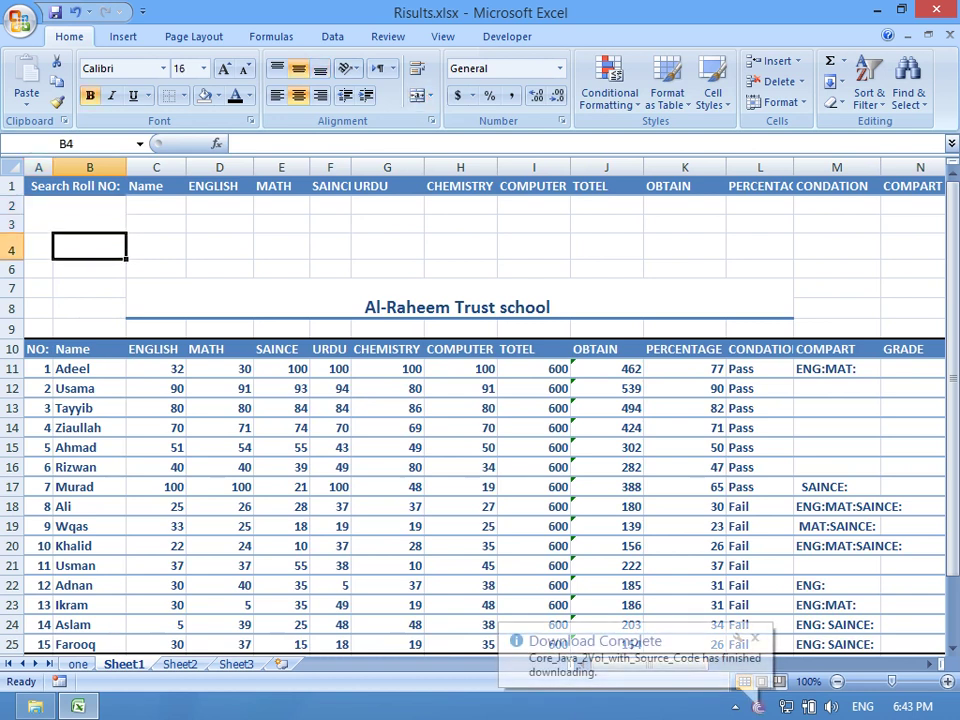
pyautogui.click(156, 224)
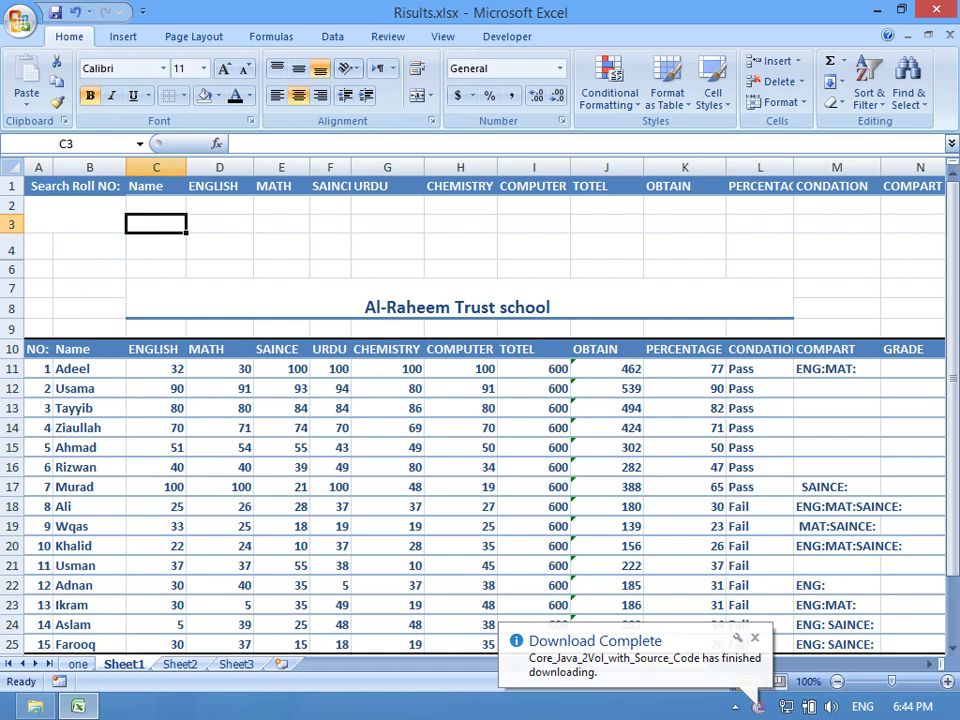
pyautogui.press('Up')
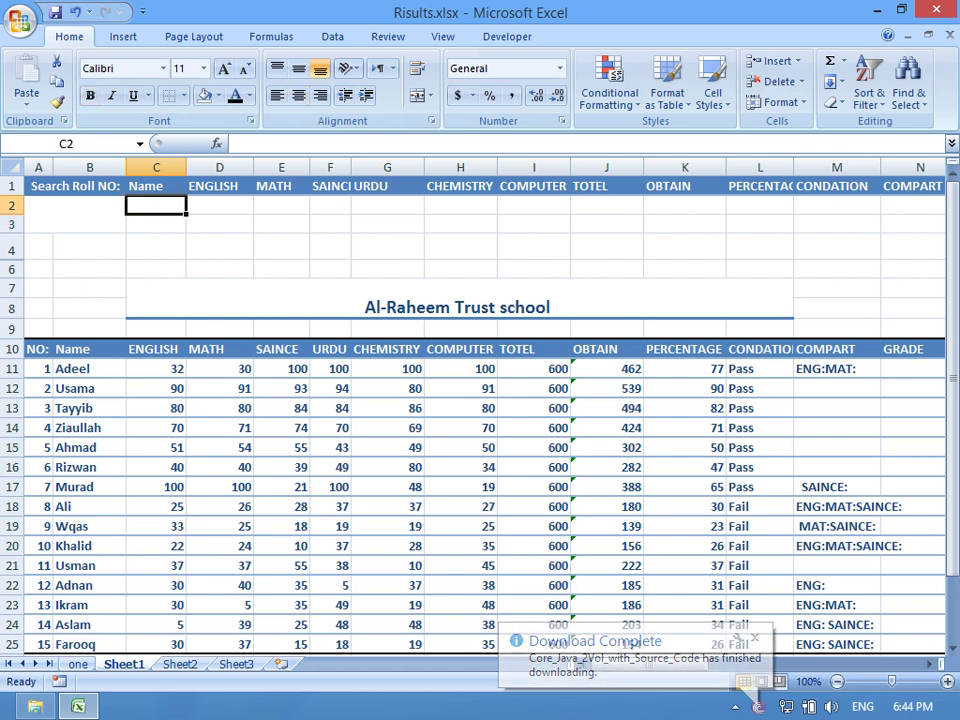
pyautogui.moveTo(12, 214); pyautogui.dragTo(12, 230)
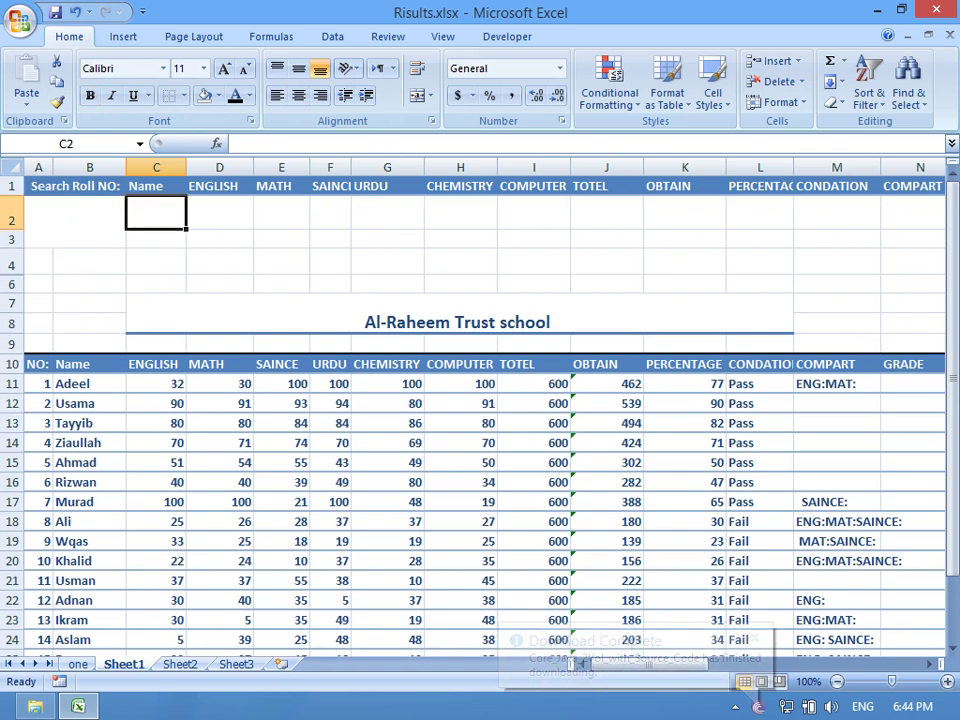
# Select the row 2 search cells, confirm cell A2, and move to C2.
pyautogui.click(281, 212)
pyautogui.click(533, 212)
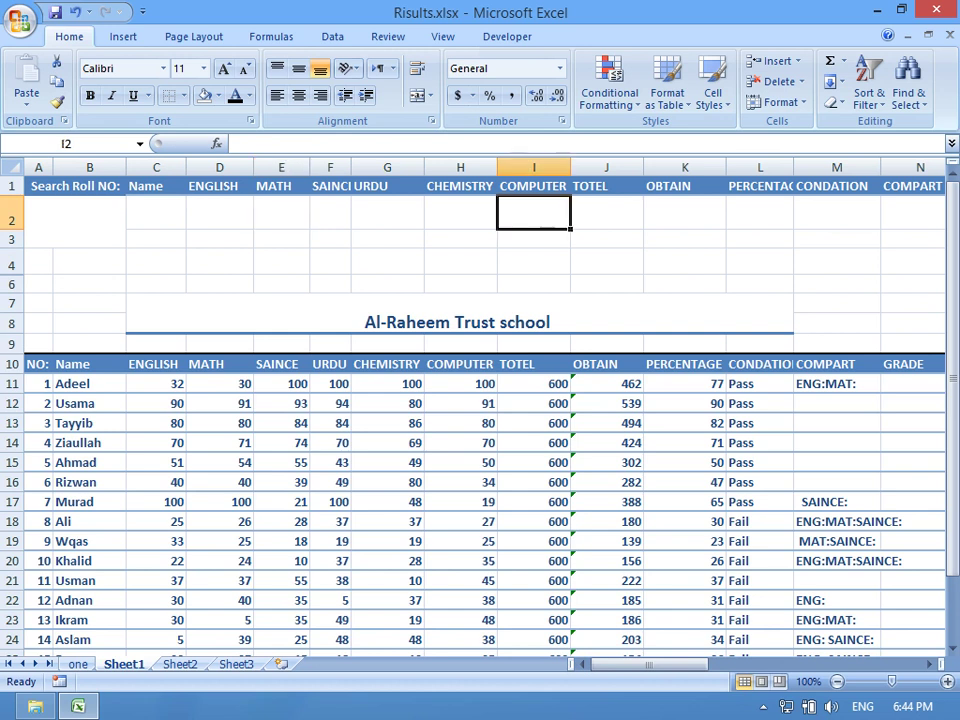
pyautogui.moveTo(155, 212)
pyautogui.mouseDown()
pyautogui.moveTo(928, 222)
pyautogui.moveTo(780, 216)
pyautogui.mouseUp()
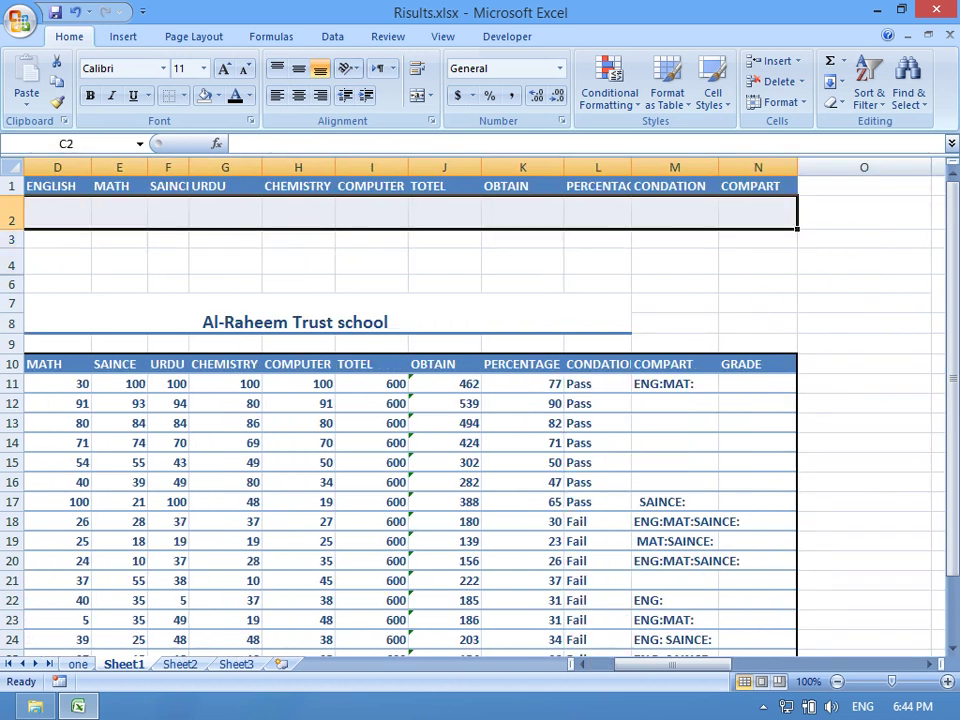
pyautogui.moveTo(672, 664); pyautogui.dragTo(640, 664)
pyautogui.click(457, 312)
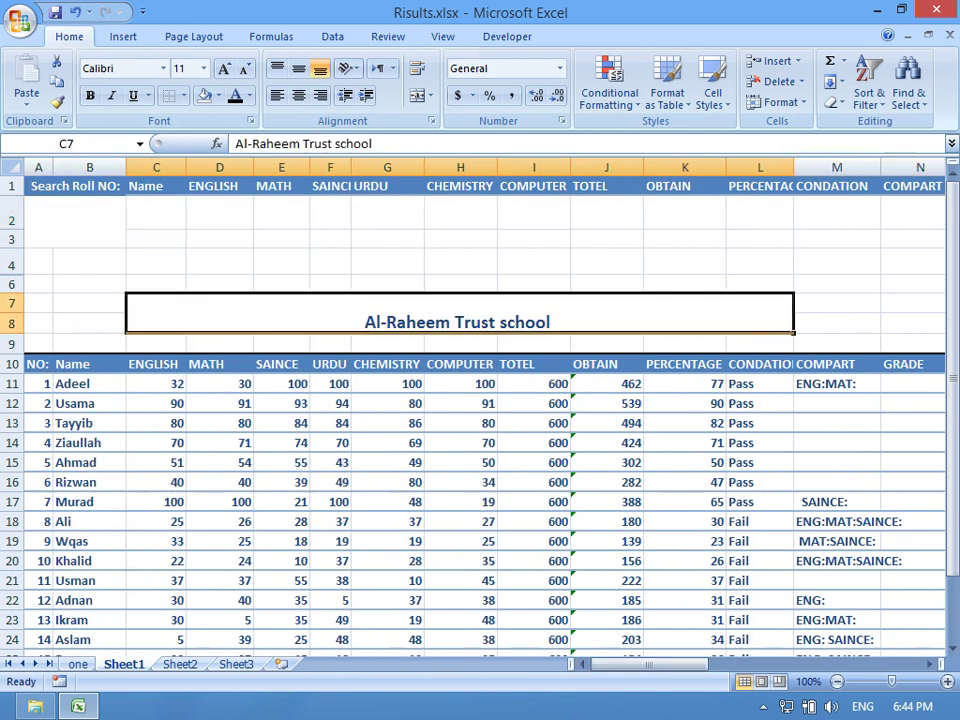
pyautogui.click(75, 238)
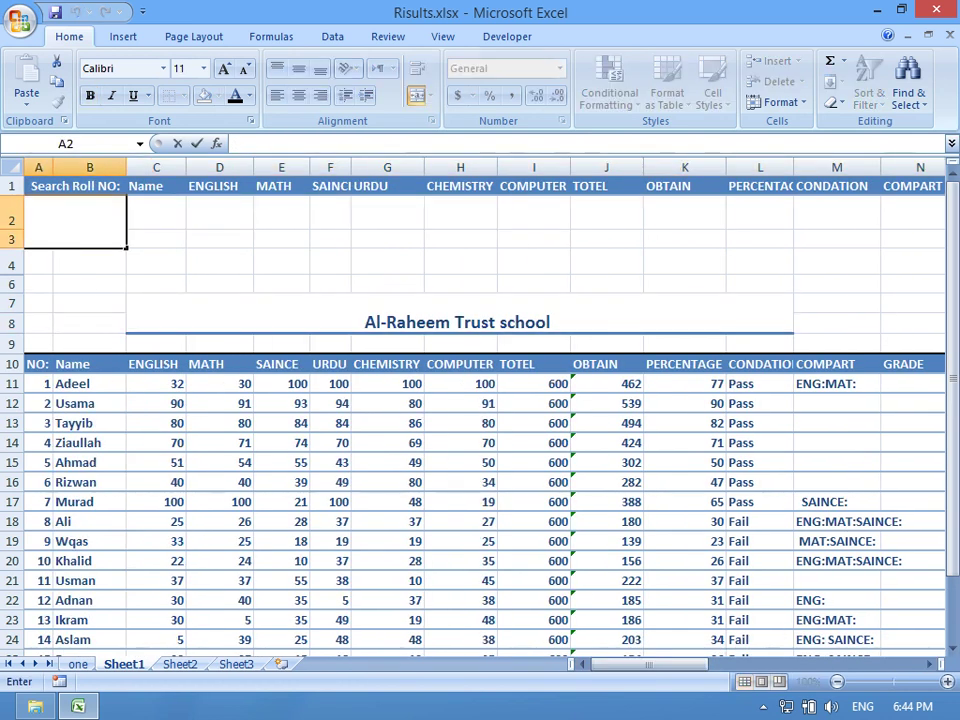
pyautogui.press('F2')
pyautogui.press('Return')
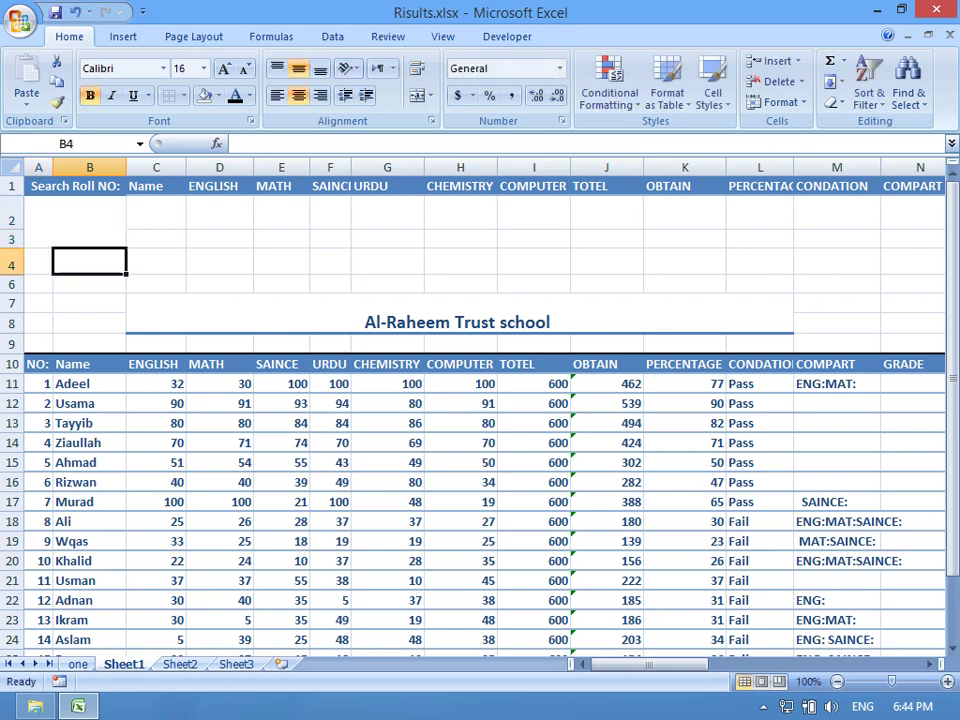
pyautogui.press('Up')
pyautogui.press('Right')
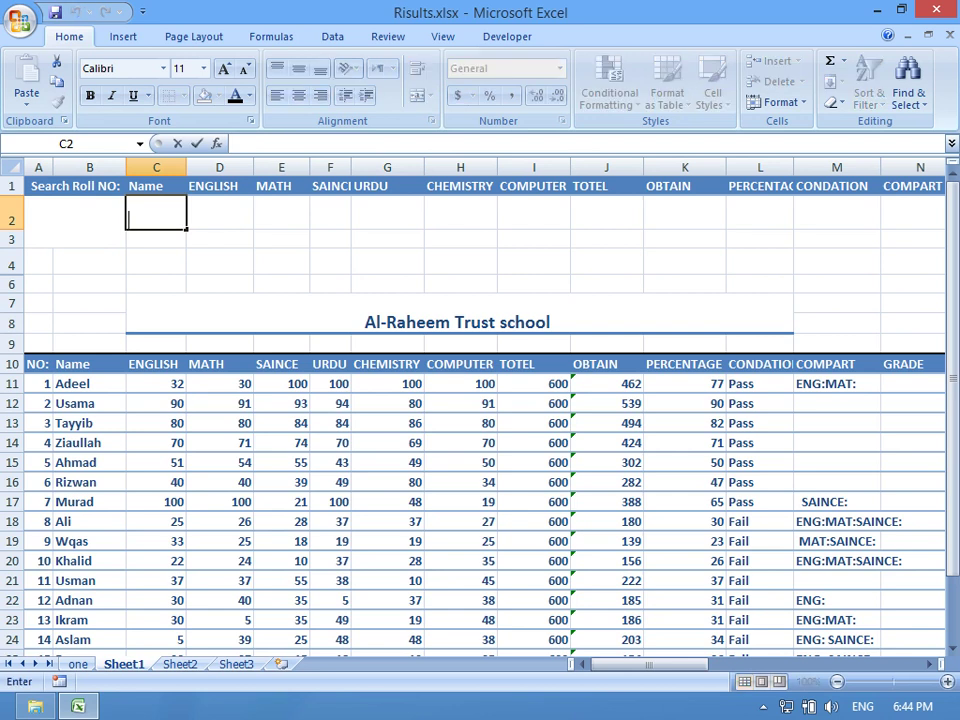
# Enter =LOOKUP(A2,A11:M25,B11:B25) in C2 to return the student's name.
pyautogui.write('=')
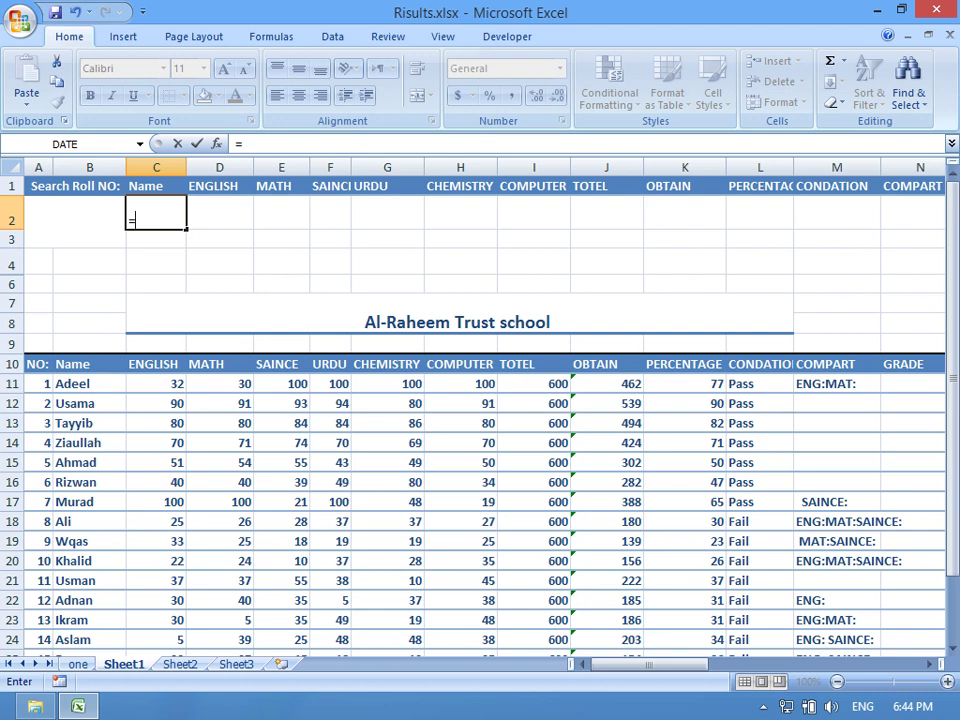
pyautogui.write('l')
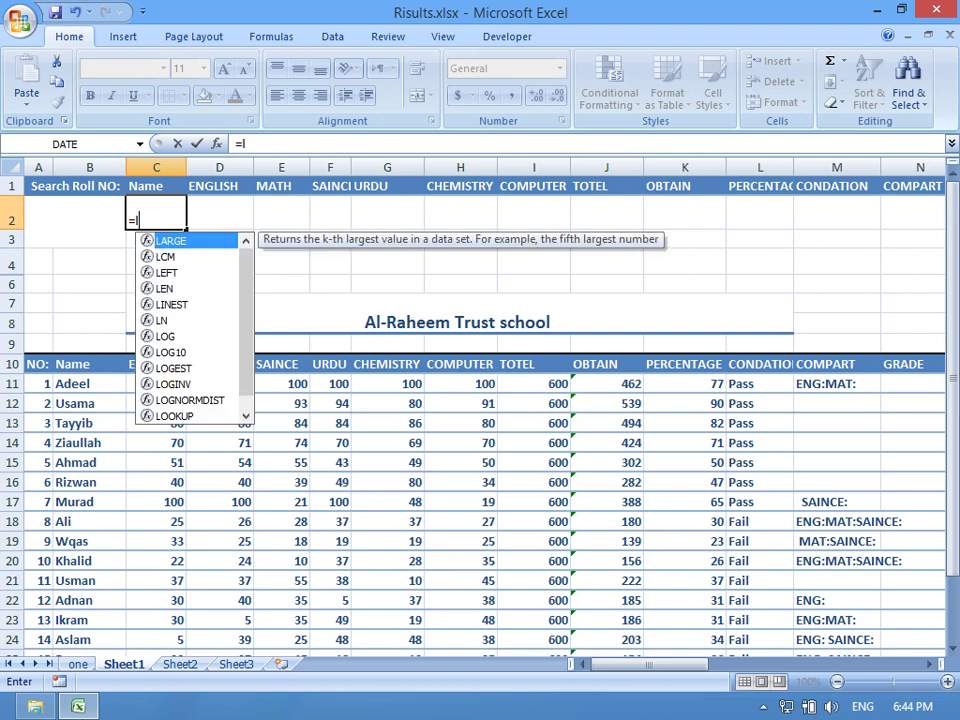
pyautogui.write('ook')
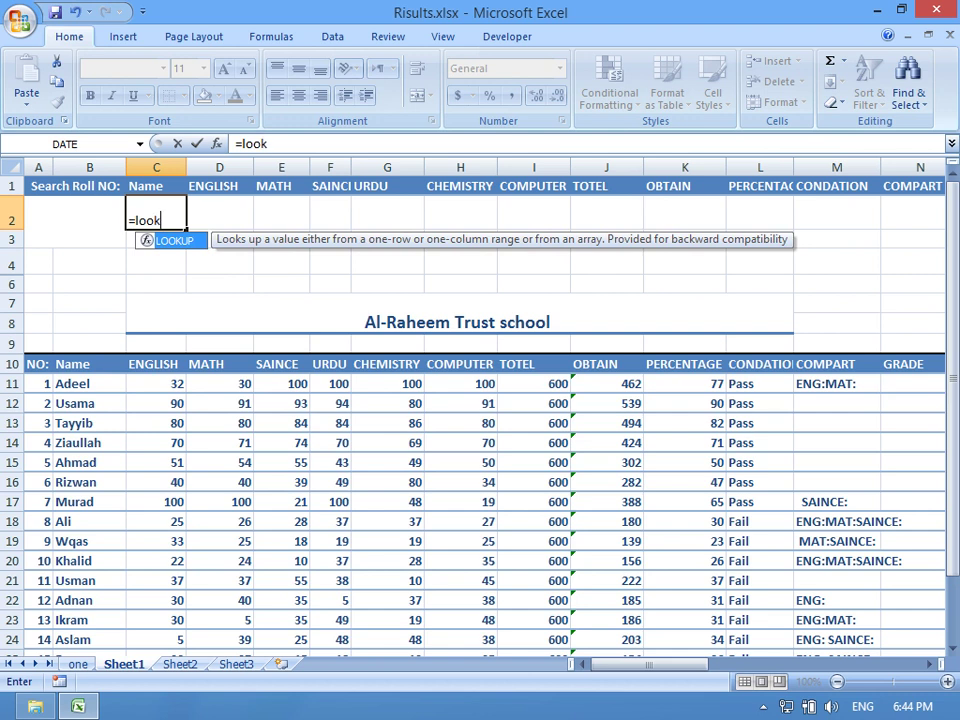
pyautogui.write('up')
pyautogui.write('(')
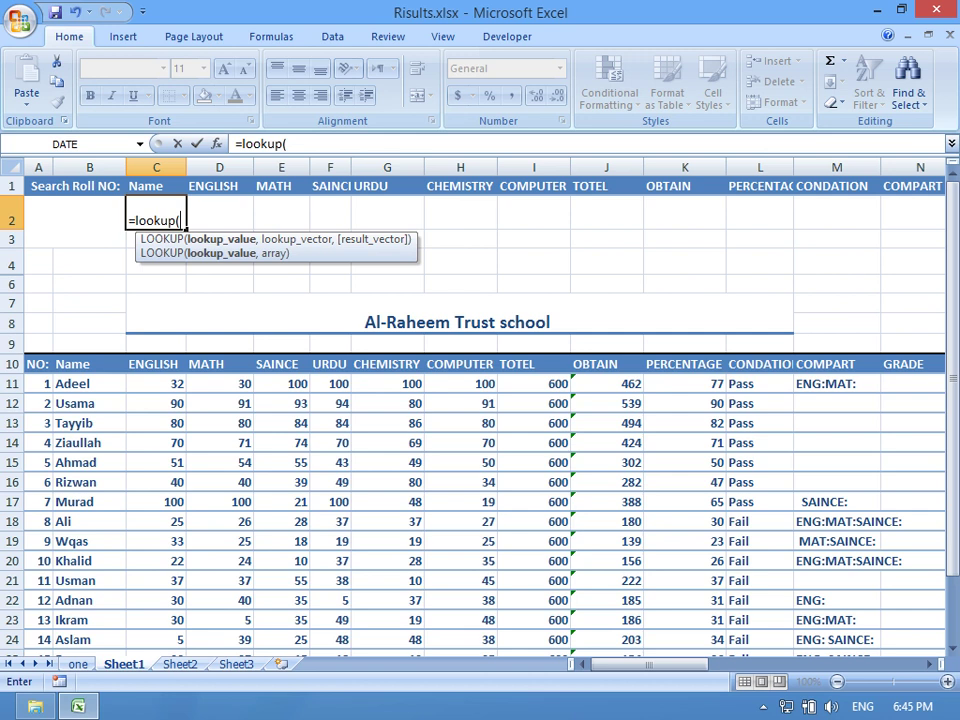
pyautogui.click(75, 220)
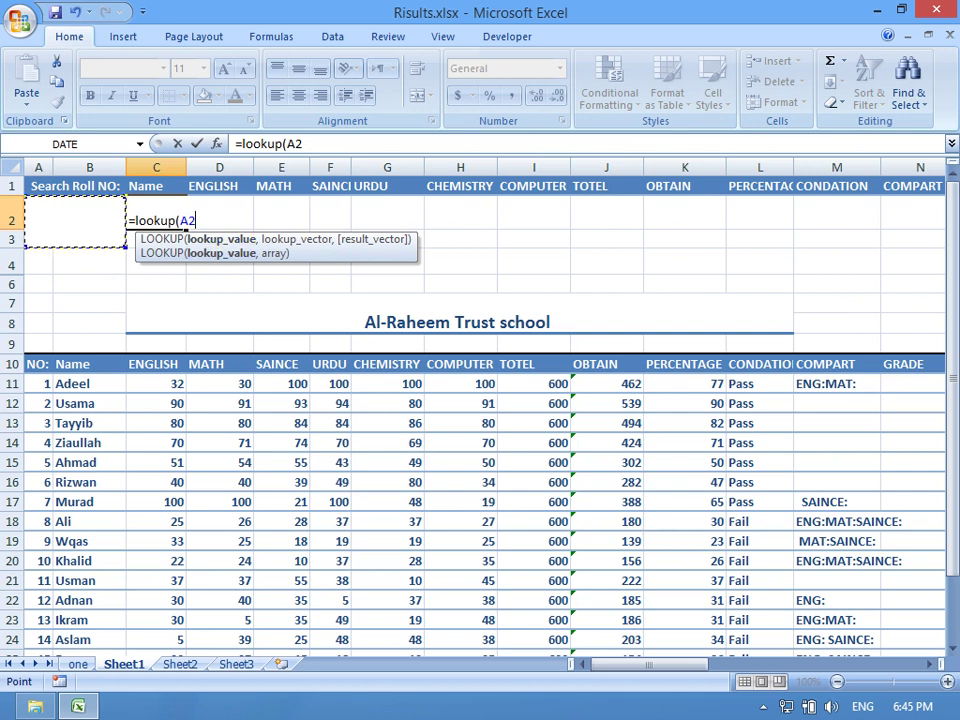
pyautogui.write(',')
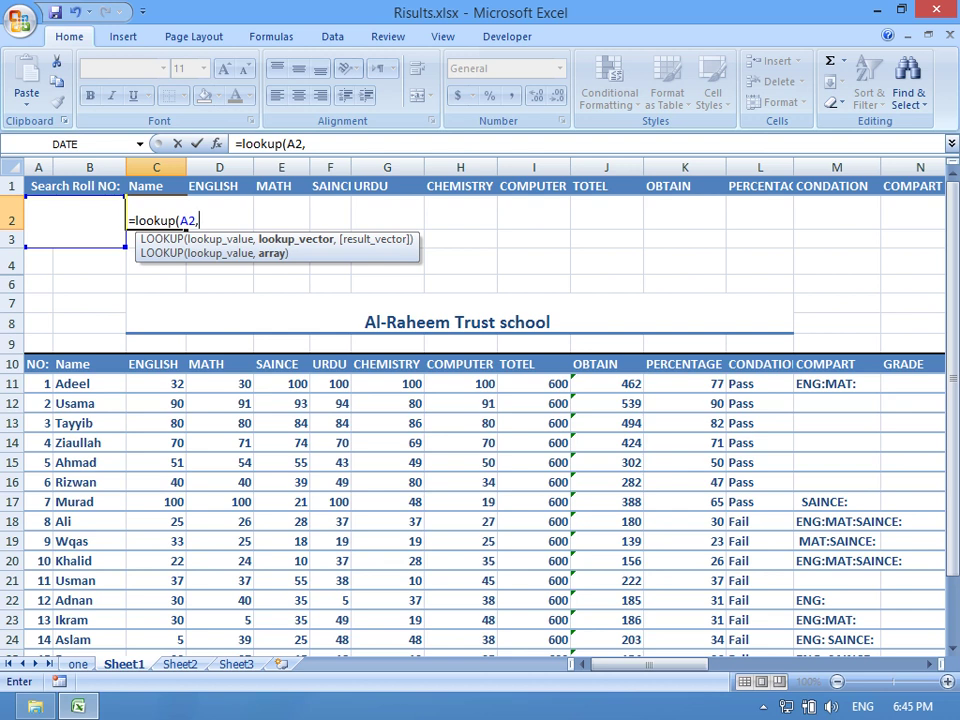
pyautogui.moveTo(38, 383); pyautogui.dragTo(878, 566)
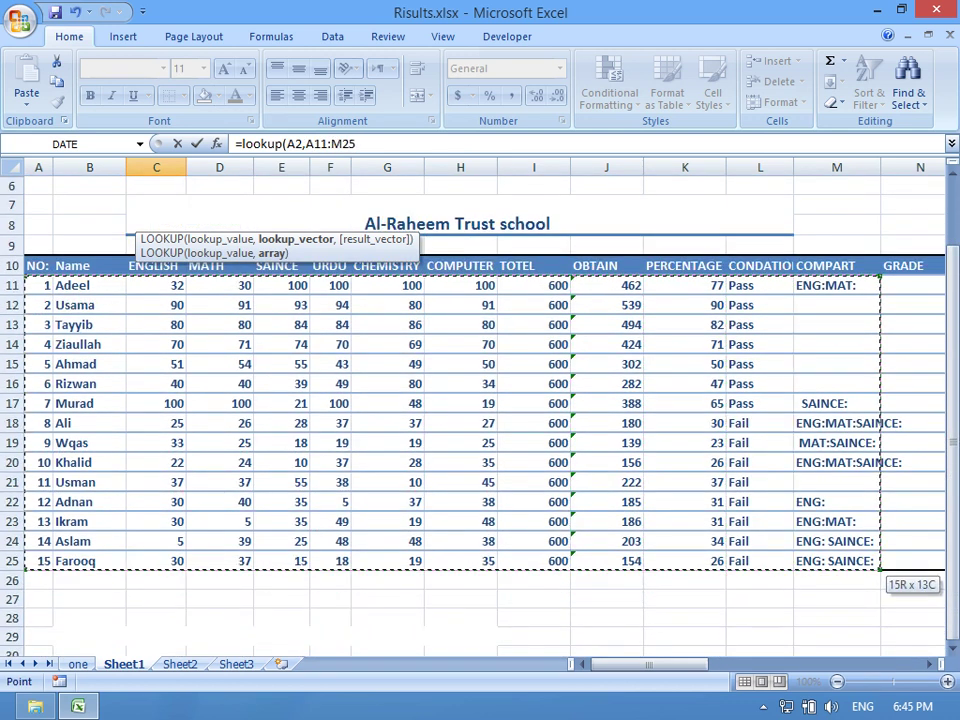
pyautogui.moveTo(952, 465); pyautogui.dragTo(952, 455)
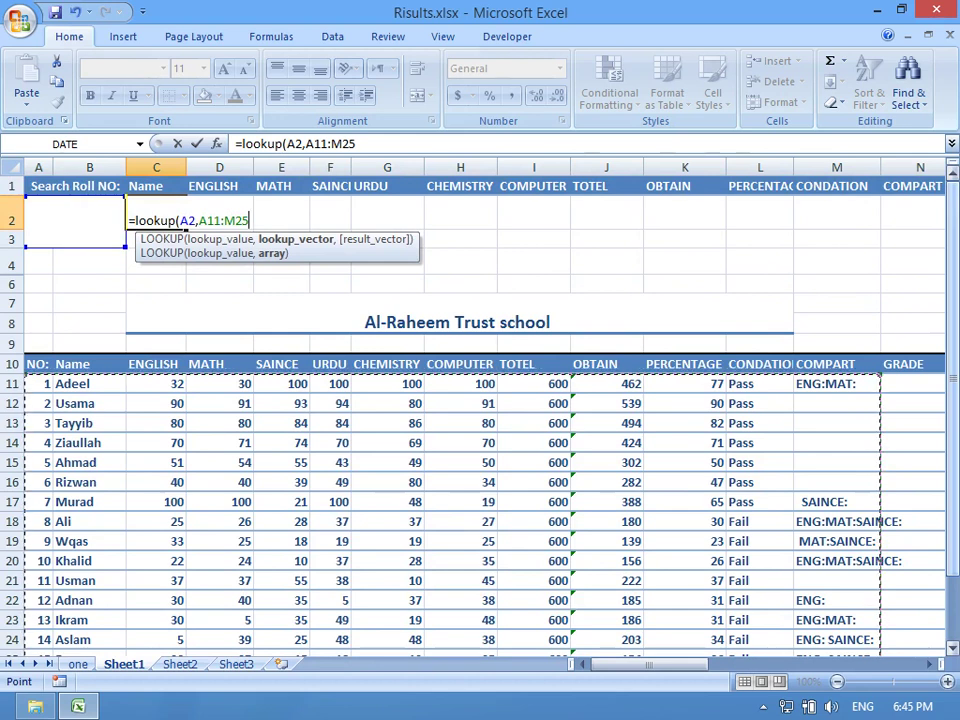
pyautogui.write(',')
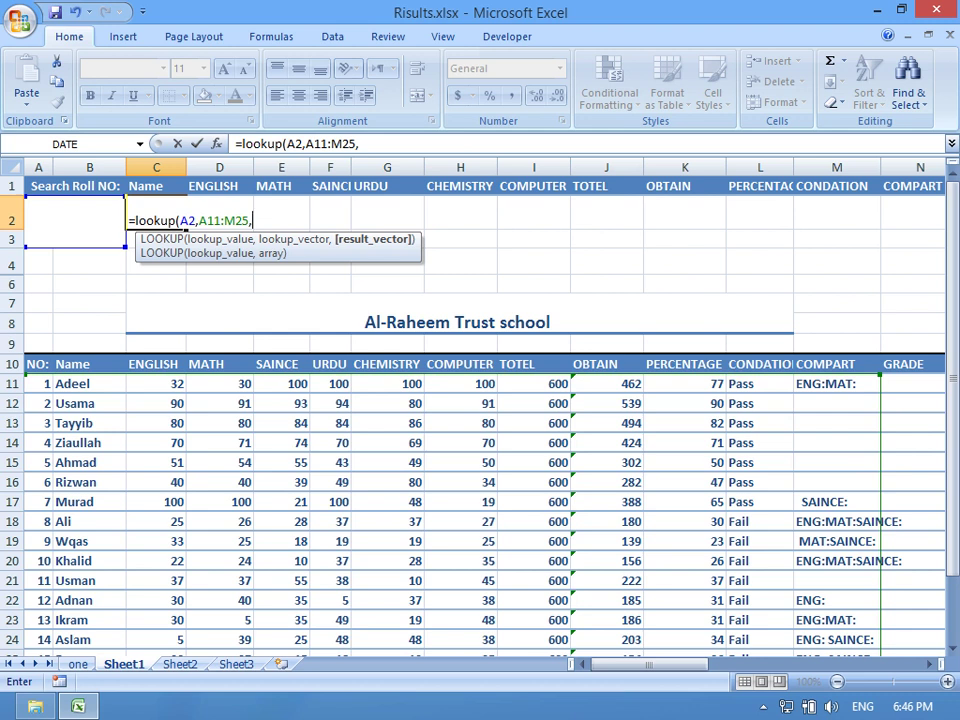
pyautogui.moveTo(90, 383); pyautogui.dragTo(118, 645)
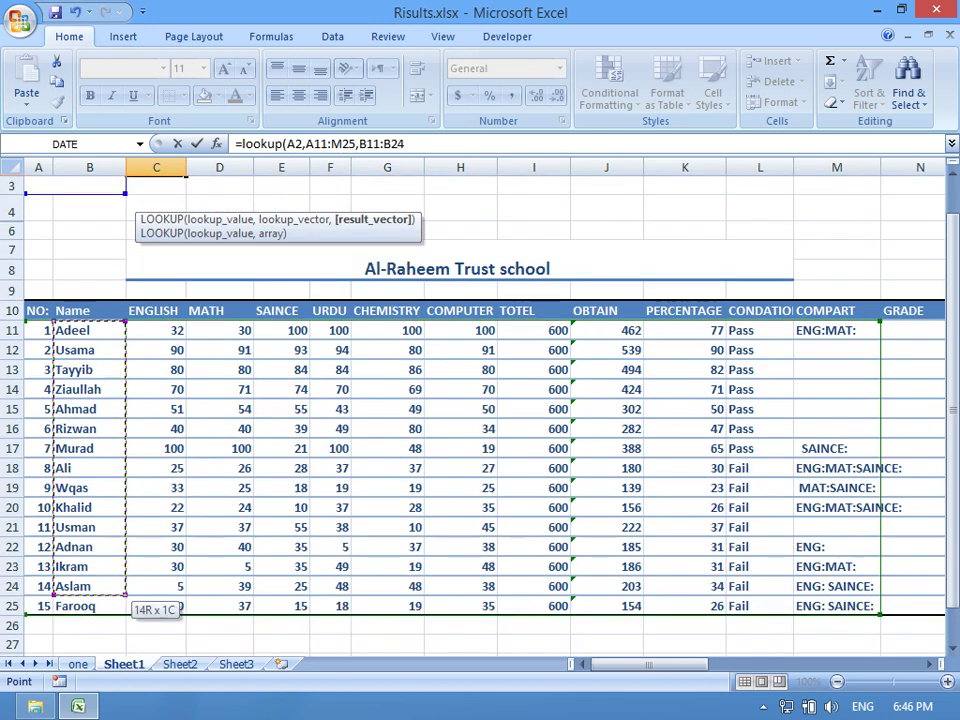
pyautogui.moveTo(118, 652); pyautogui.dragTo(120, 614)
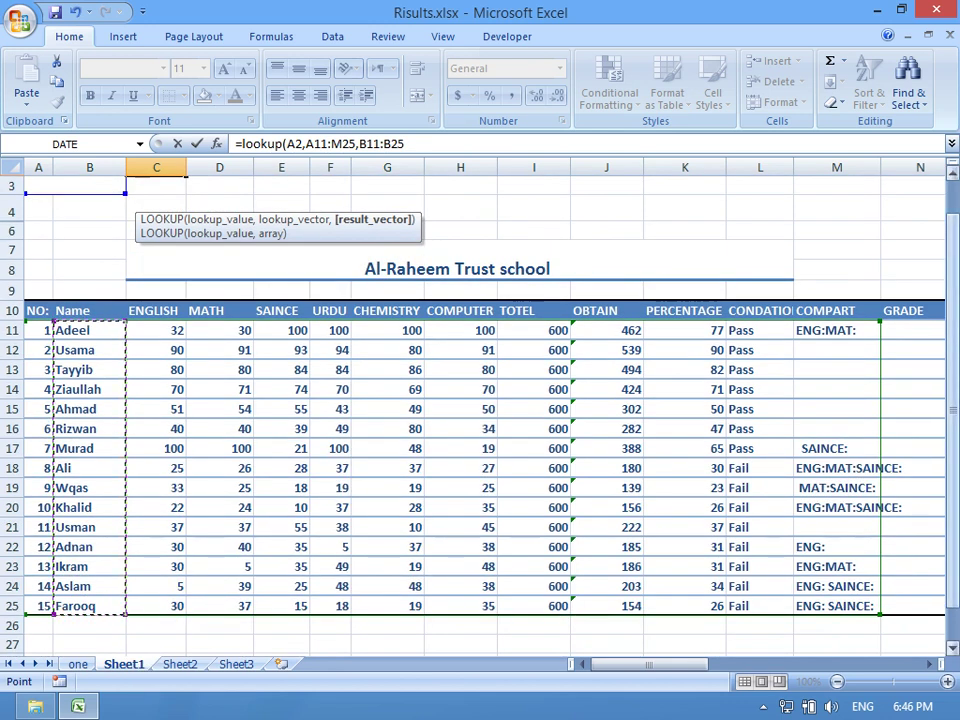
pyautogui.scroll(1, 480, 400)
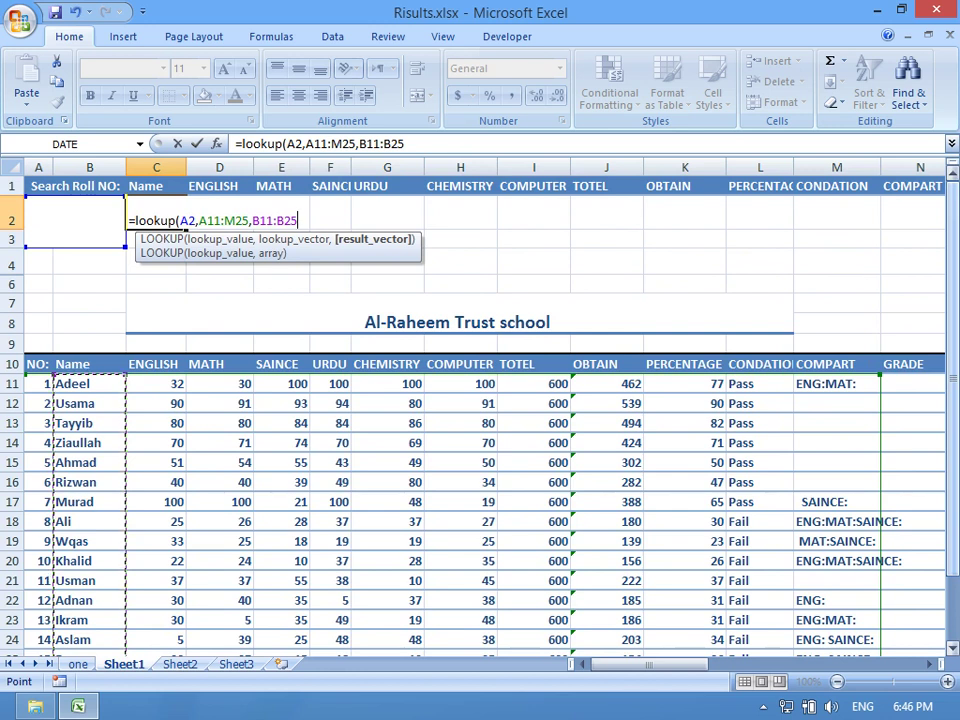
pyautogui.write(')')
pyautogui.press('Return')
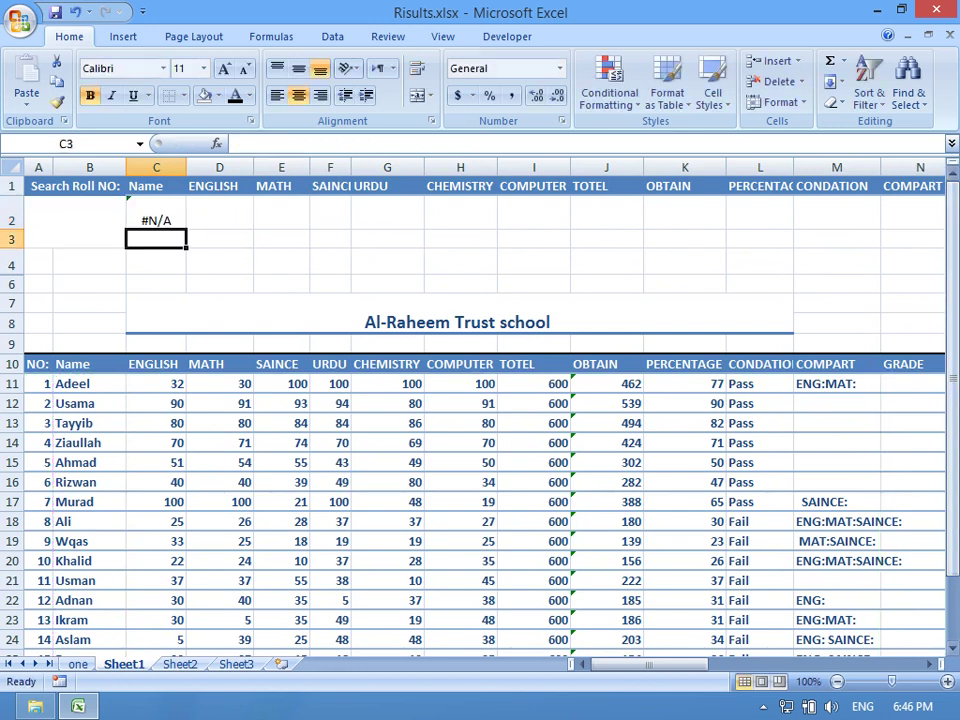
# Enter roll number 1 in the A2 search cell.
pyautogui.click(75, 220)
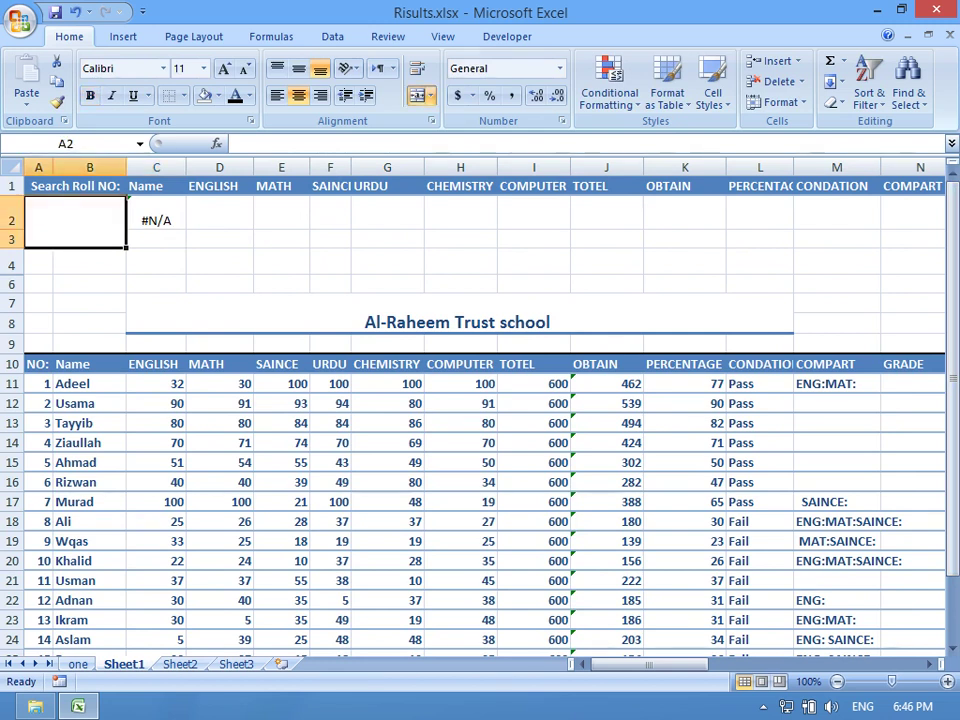
pyautogui.write('1.')
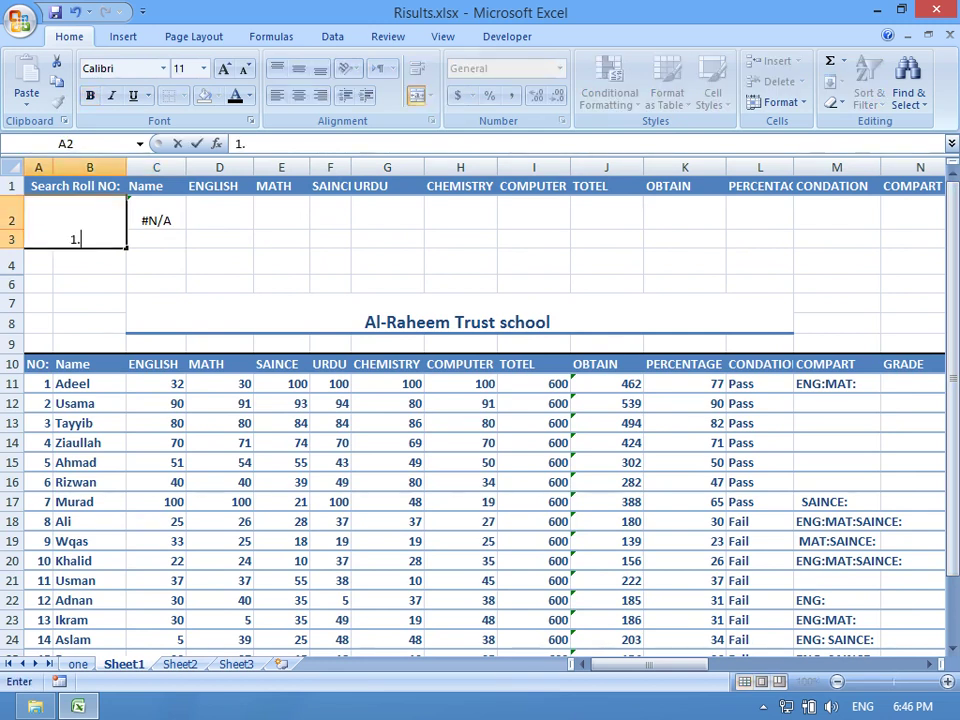
pyautogui.press('Return')
# Format the A2 roll number bold, 18 pt, middle-aligned and red.
pyautogui.click(89, 229)
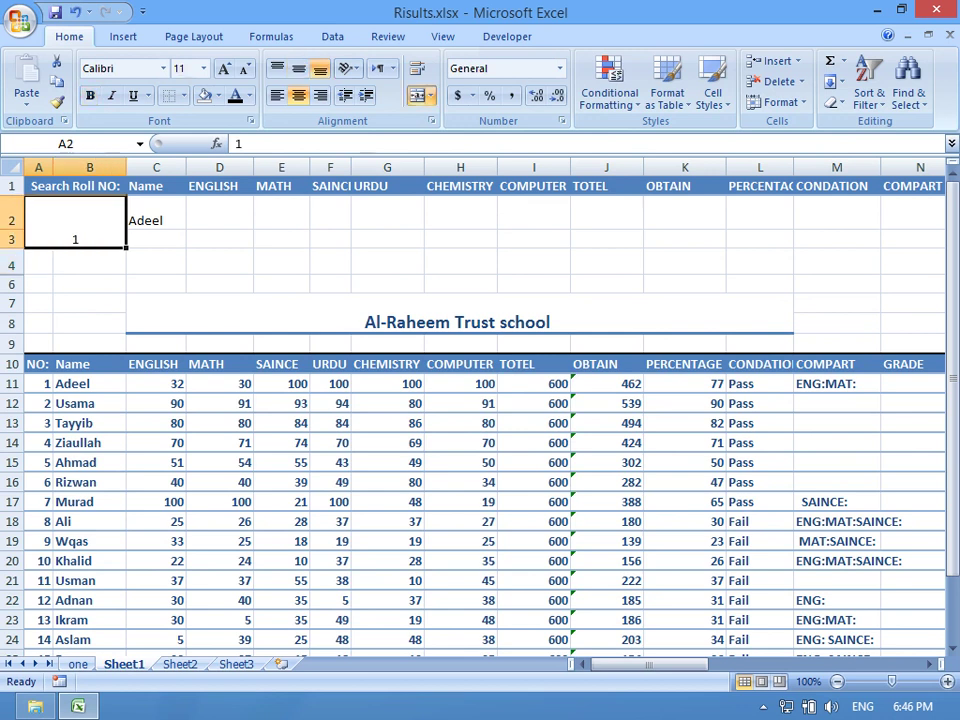
pyautogui.click(90, 95)
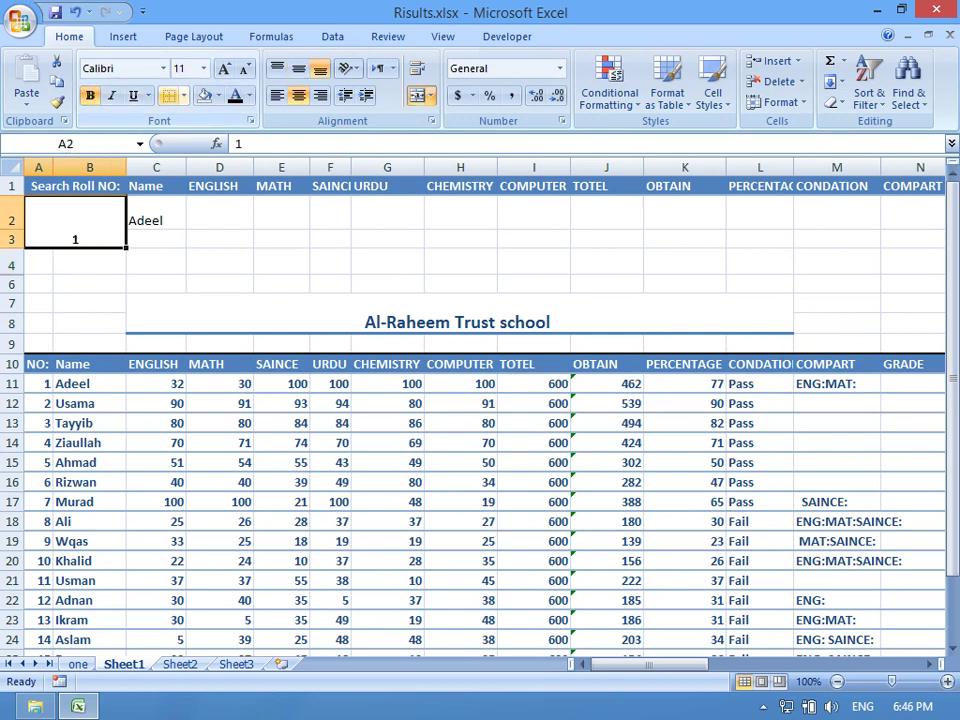
pyautogui.click(224, 68)
pyautogui.click(224, 68)
pyautogui.click(224, 68)
pyautogui.click(224, 68)
pyautogui.click(298, 68)
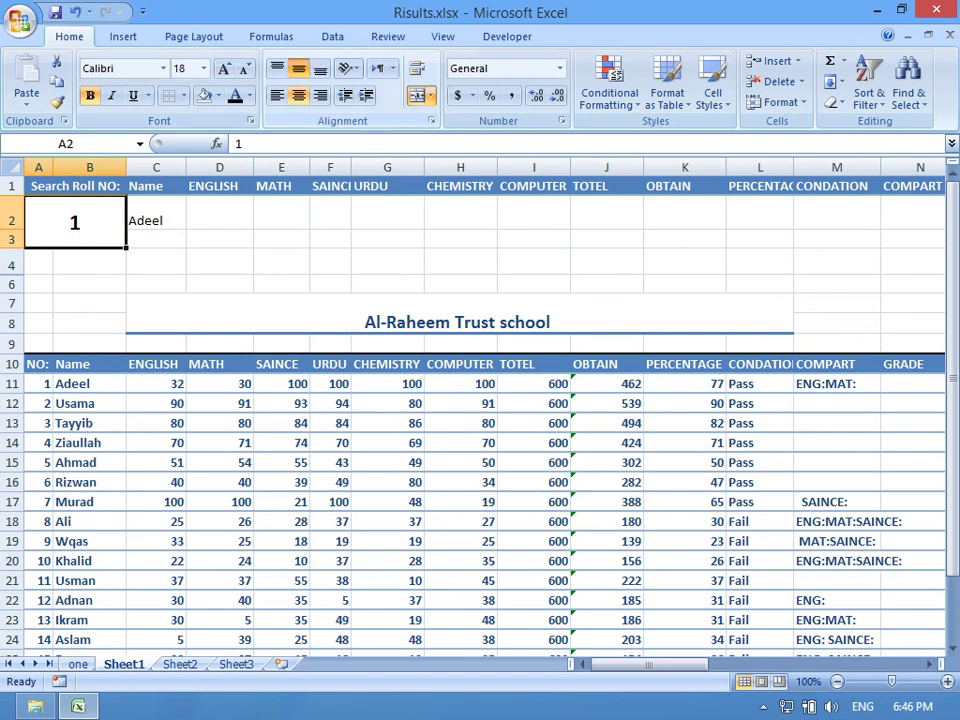
pyautogui.click(249, 95)
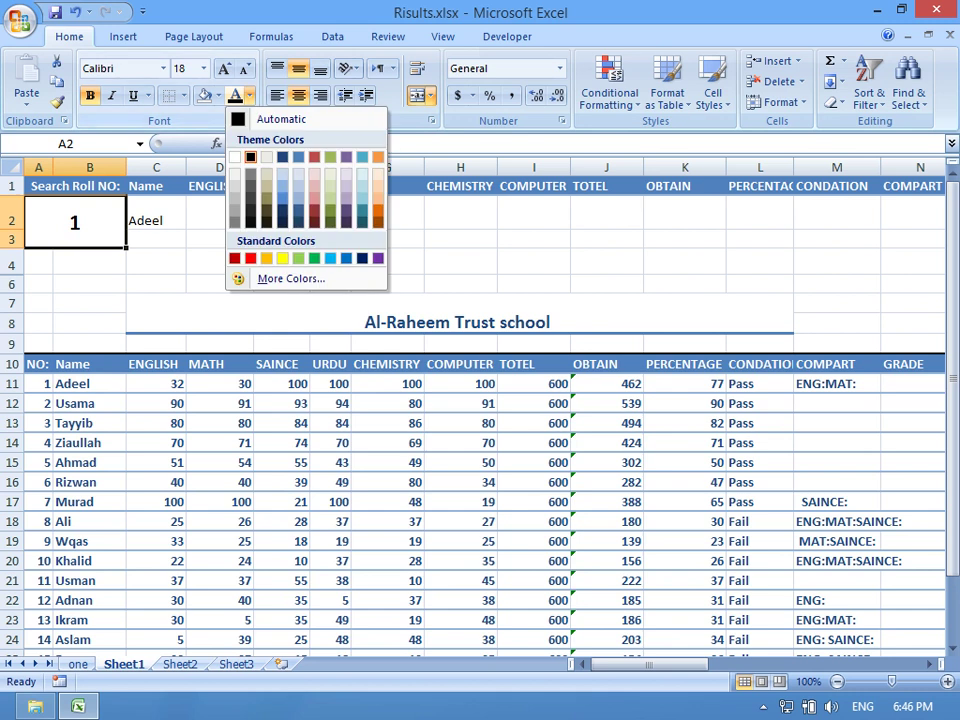
pyautogui.click(250, 258)
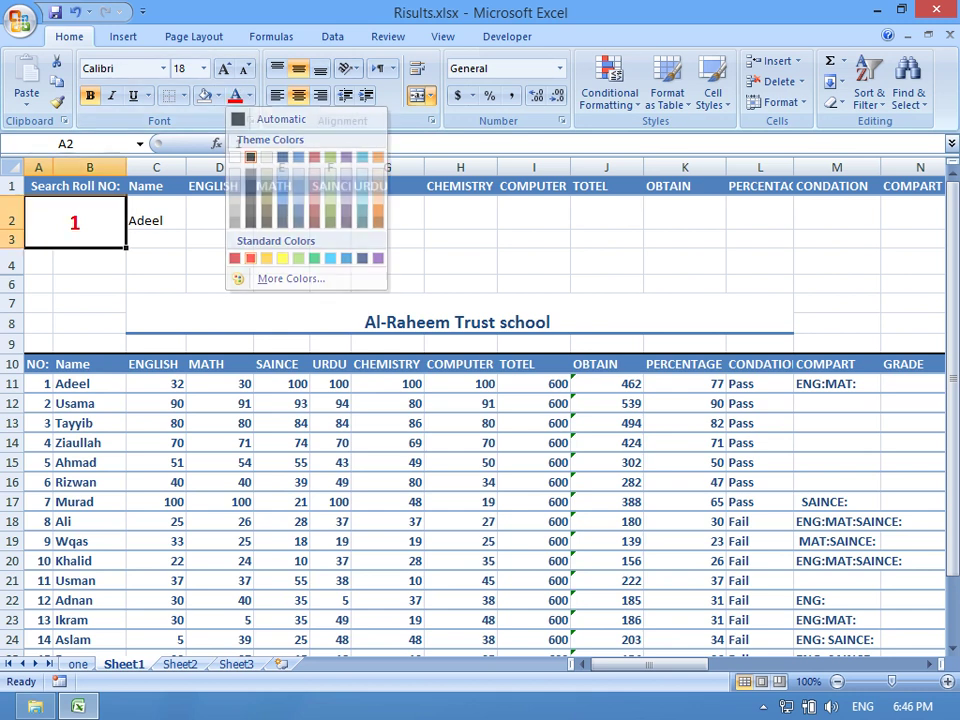
pyautogui.click(219, 239)
pyautogui.click(156, 284)
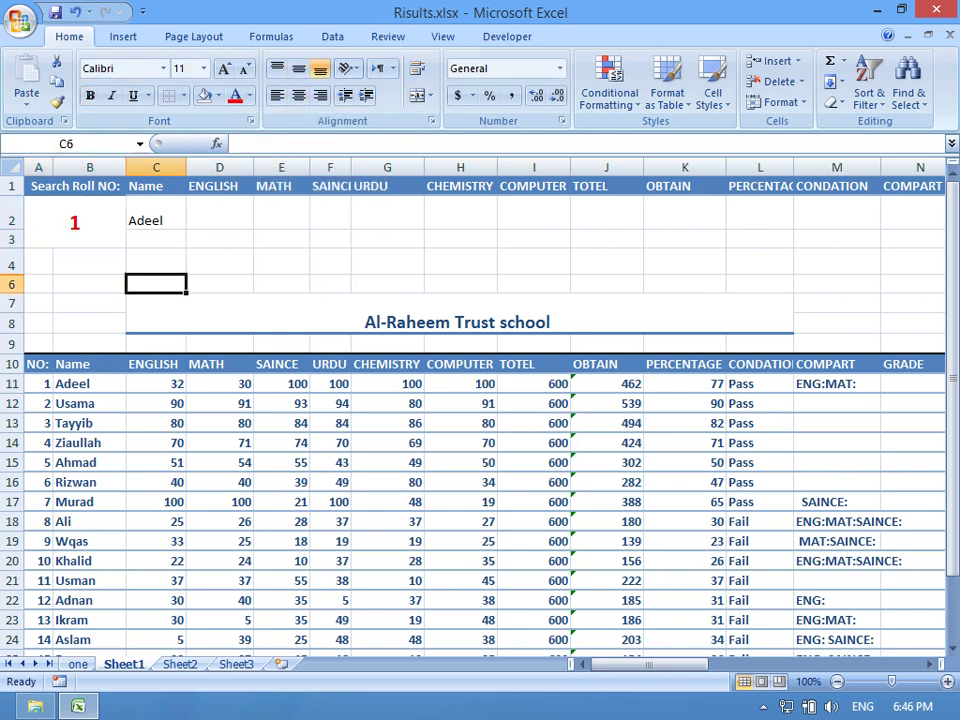
pyautogui.click(156, 212)
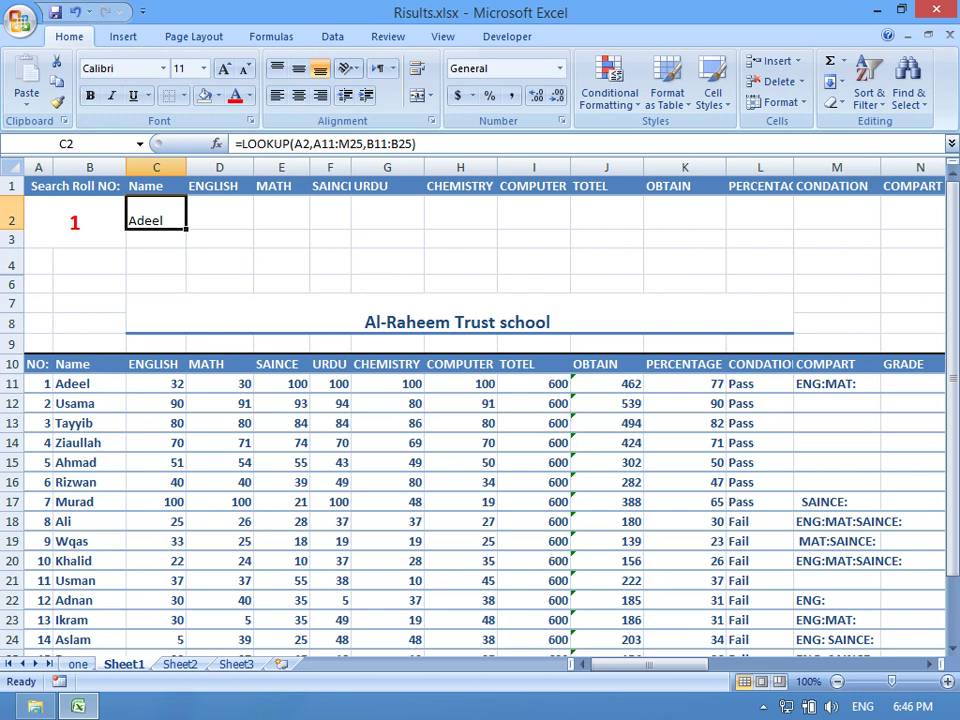
# Shrink row 3 to 6.00 height and centre C2:M2 both vertically and horizontally.
pyautogui.moveTo(12, 249); pyautogui.dragTo(12, 240)
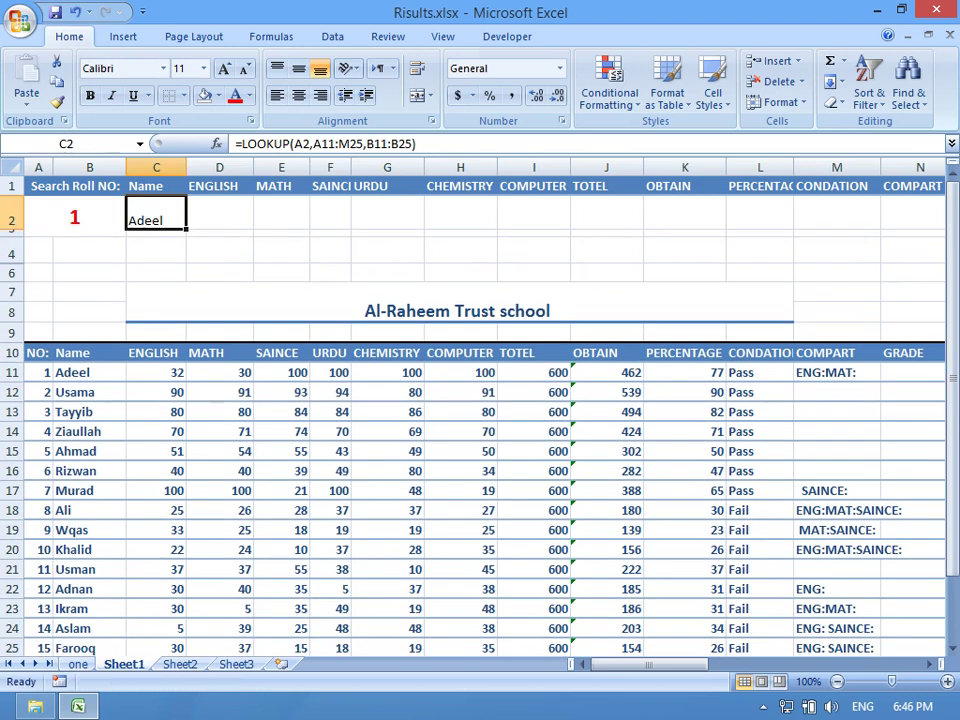
pyautogui.moveTo(156, 215); pyautogui.dragTo(920, 215)
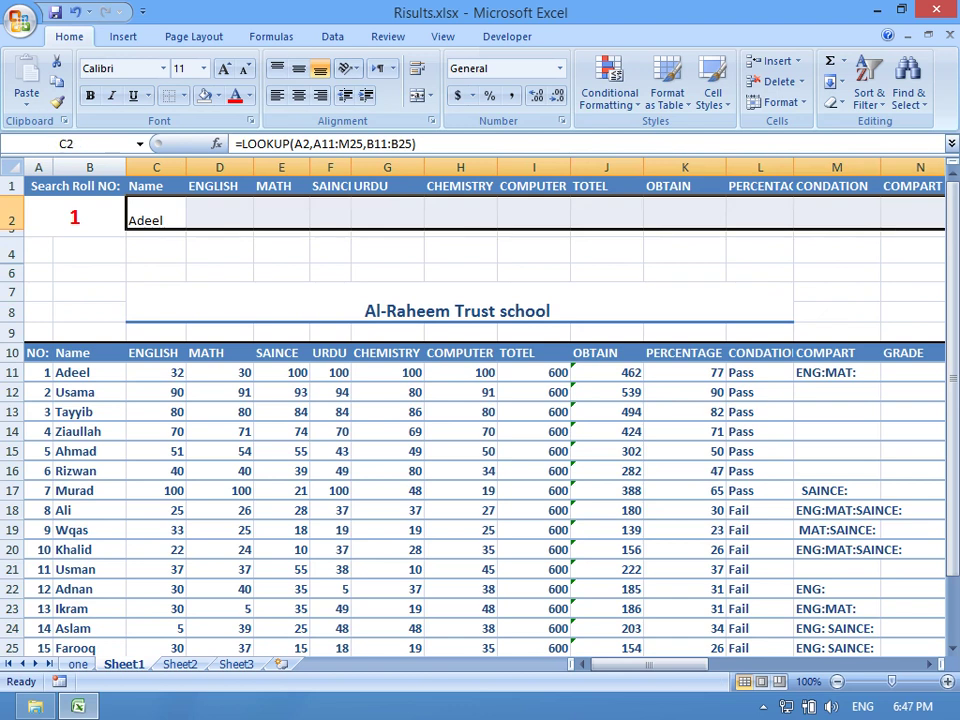
pyautogui.click(298, 68)
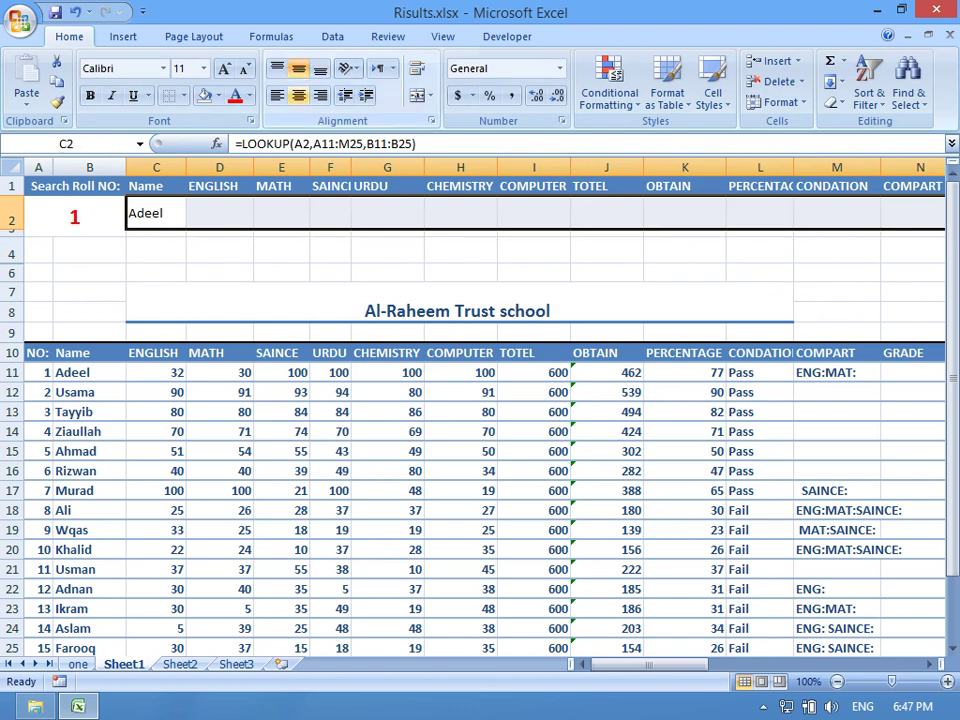
pyautogui.click(298, 95)
pyautogui.click(281, 272)
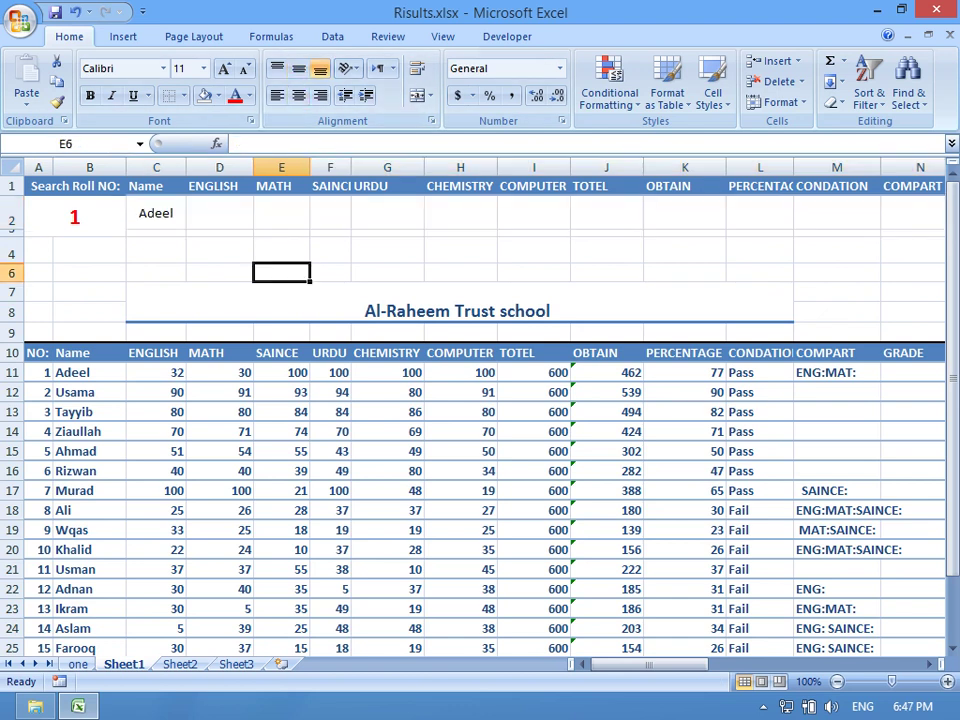
pyautogui.click(156, 213)
# Enter =lookup(A2,A11:N25,C11:C25) in D2 so it shows English mark 32.
pyautogui.click(219, 213)
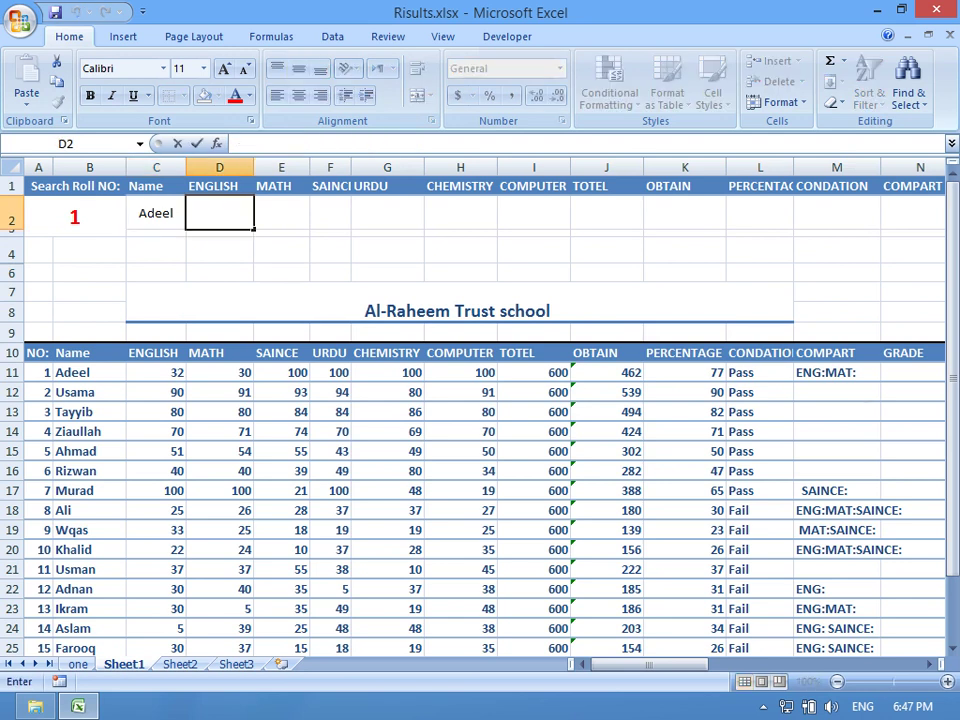
pyautogui.write('=')
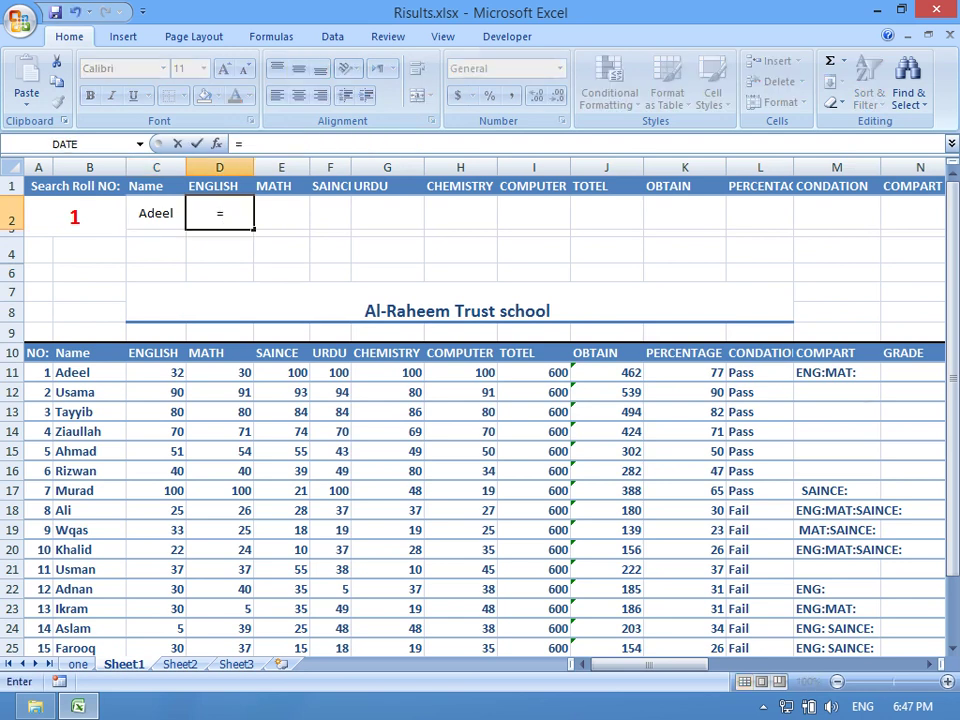
pyautogui.write('loo')
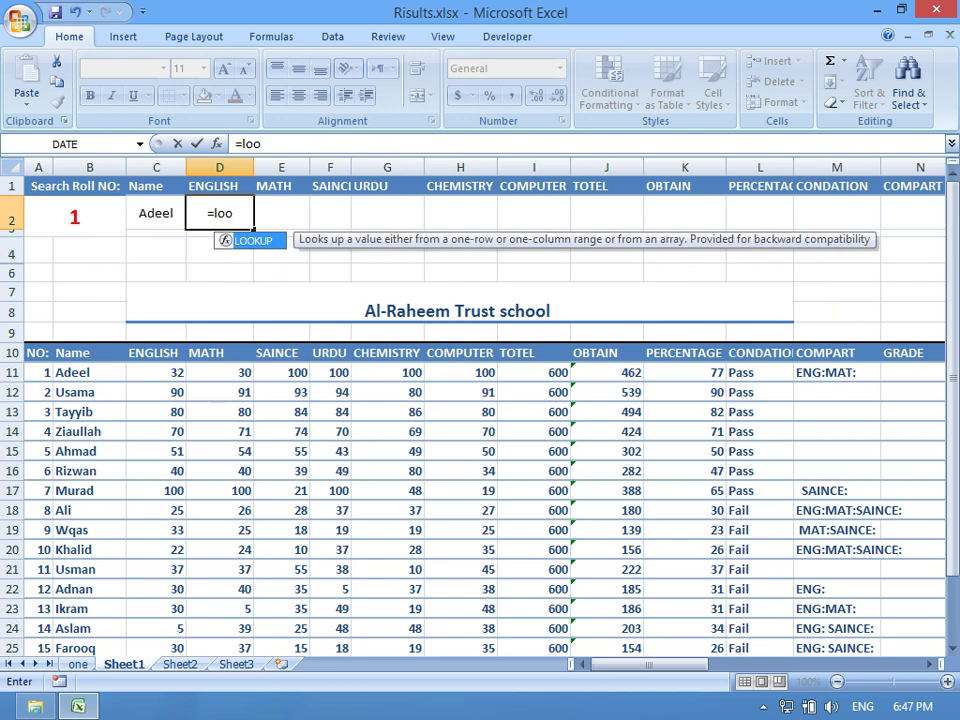
pyautogui.write('kup')
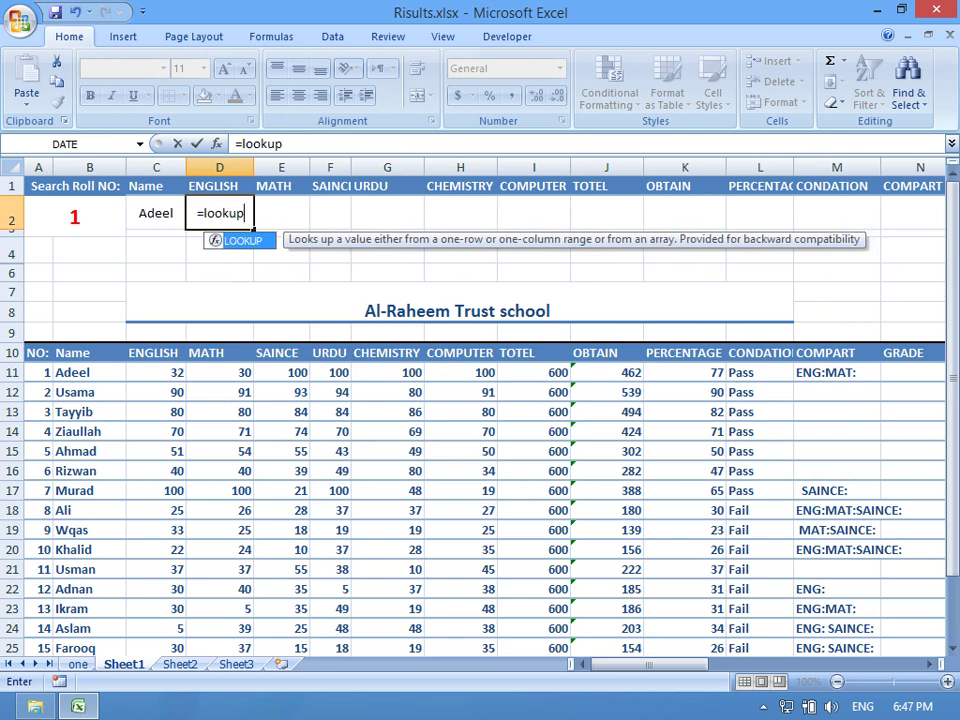
pyautogui.write('(')
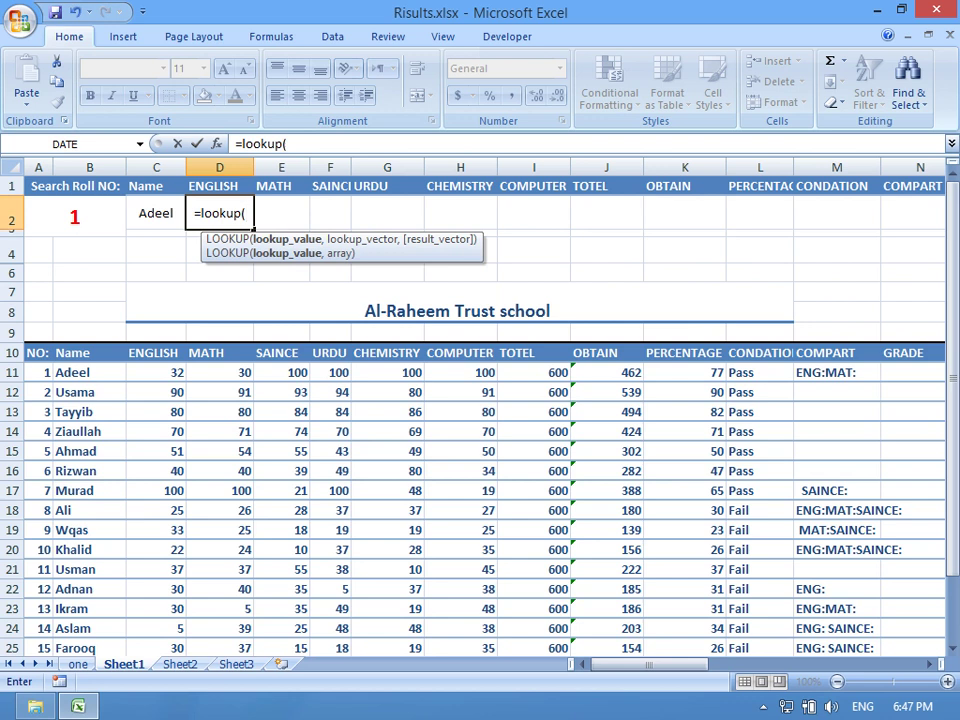
pyautogui.click(75, 216)
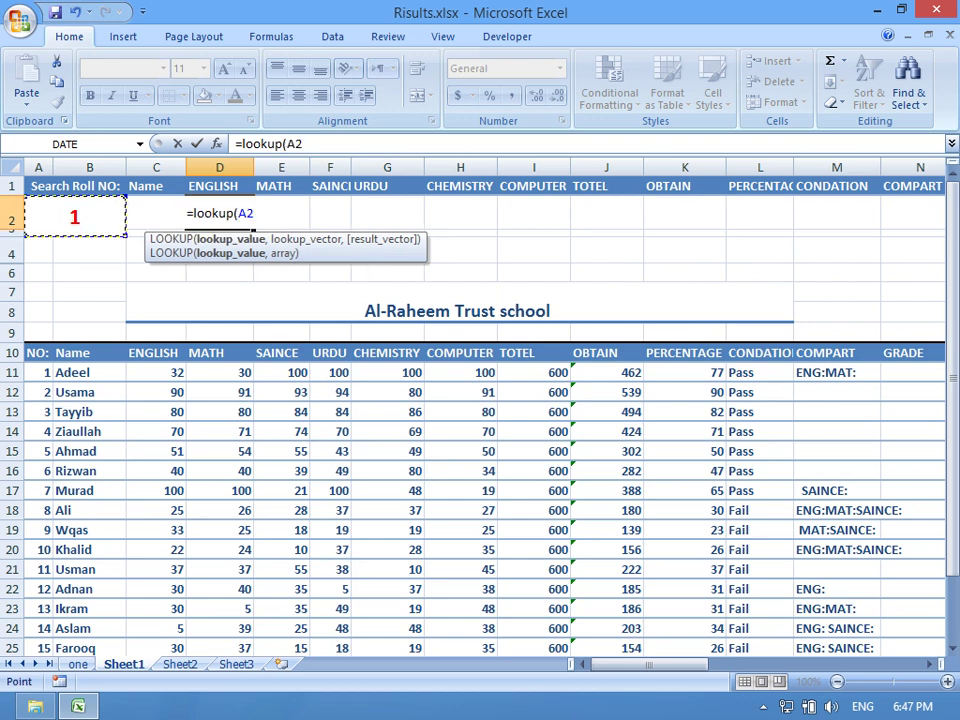
pyautogui.write(',')
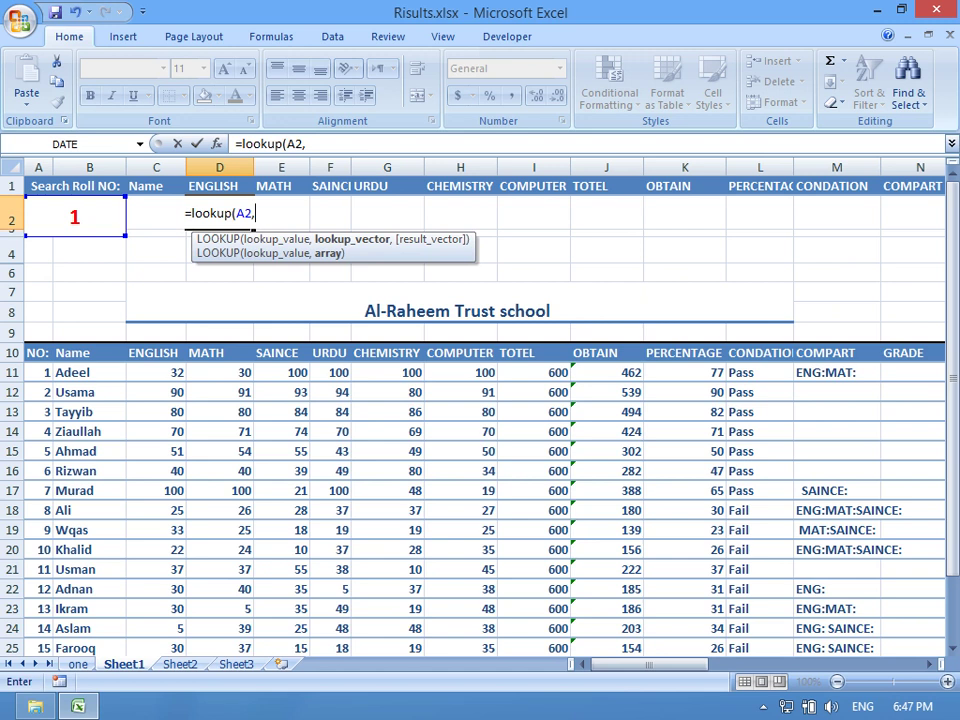
pyautogui.moveTo(38, 372); pyautogui.dragTo(920, 648)
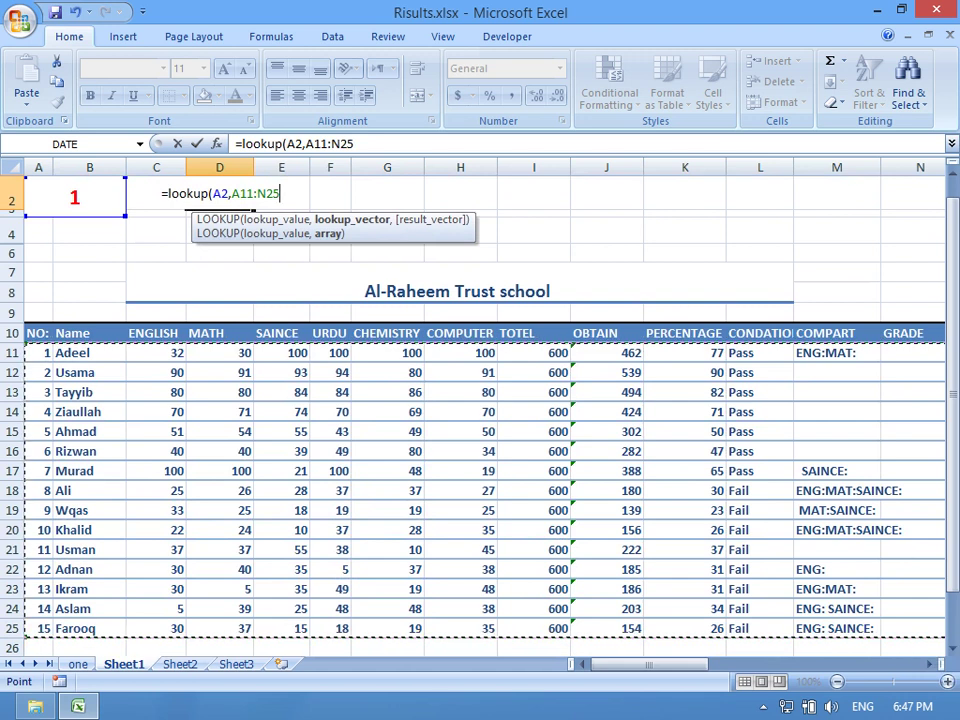
pyautogui.write(',')
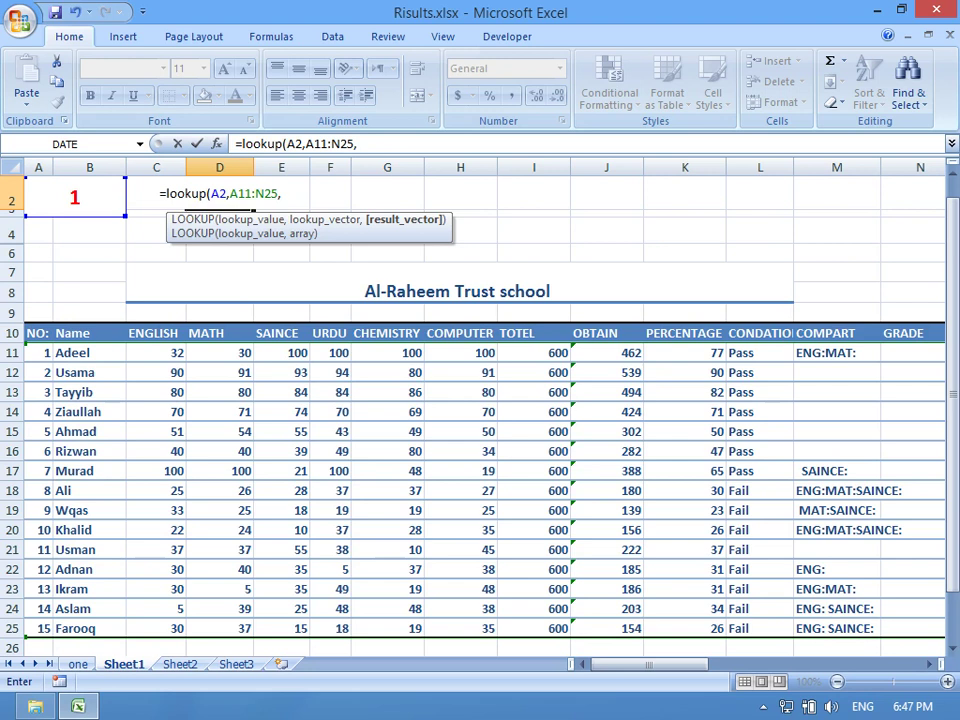
pyautogui.moveTo(150, 352); pyautogui.dragTo(180, 630)
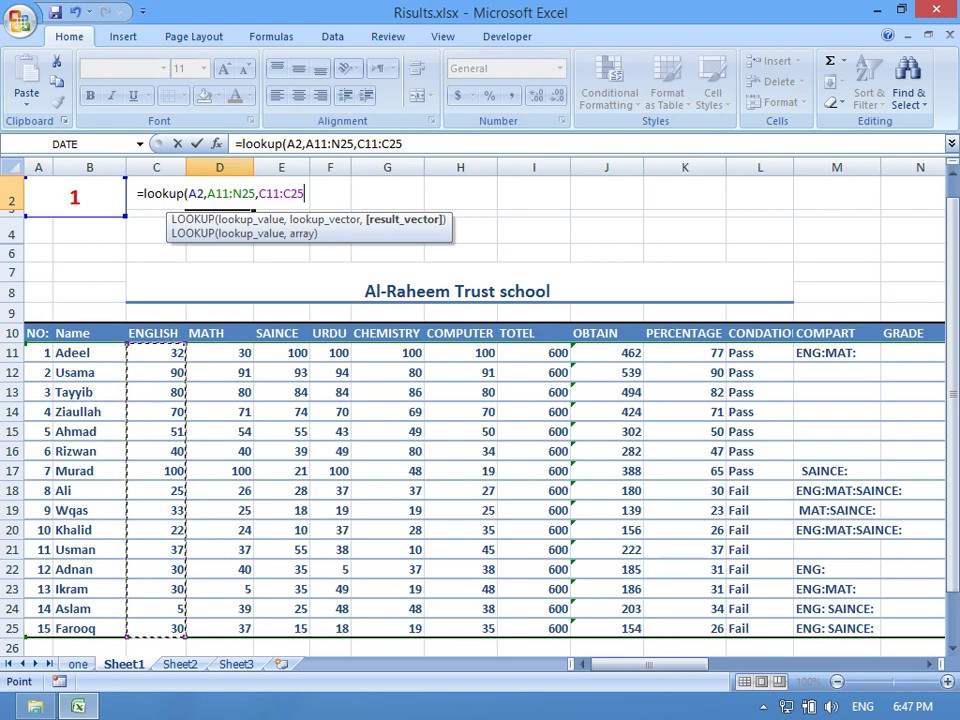
pyautogui.press('Return')
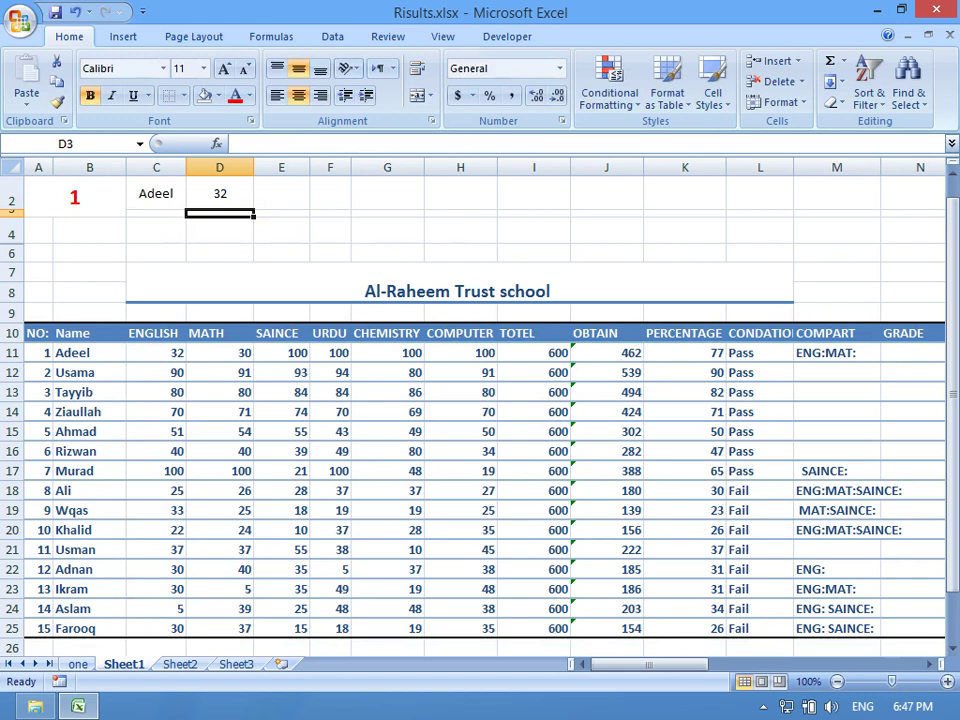
pyautogui.moveTo(952, 262); pyautogui.dragTo(952, 244)
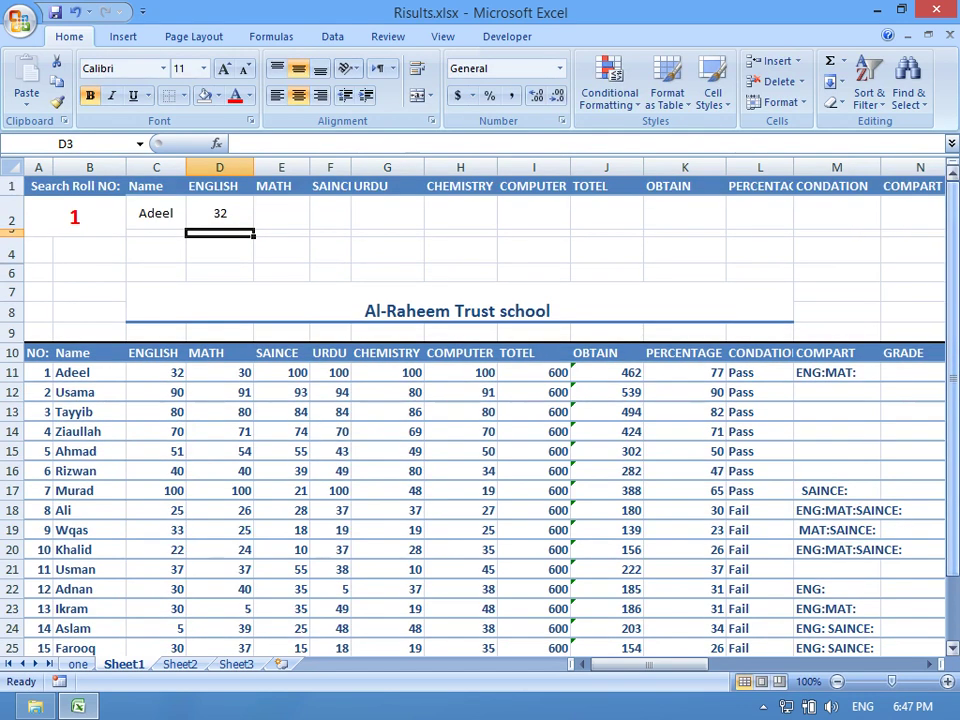
# Start a MATH-mark LOOKUP in E2 over the student table and column D11:D25.
pyautogui.doubleClick(281, 213)
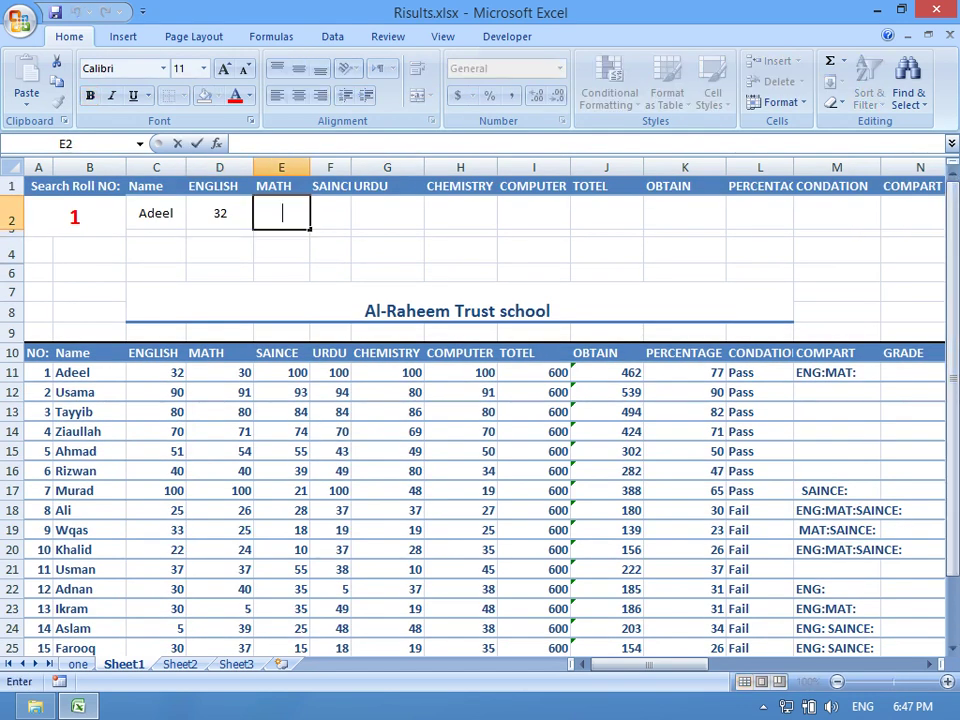
pyautogui.write('=l')
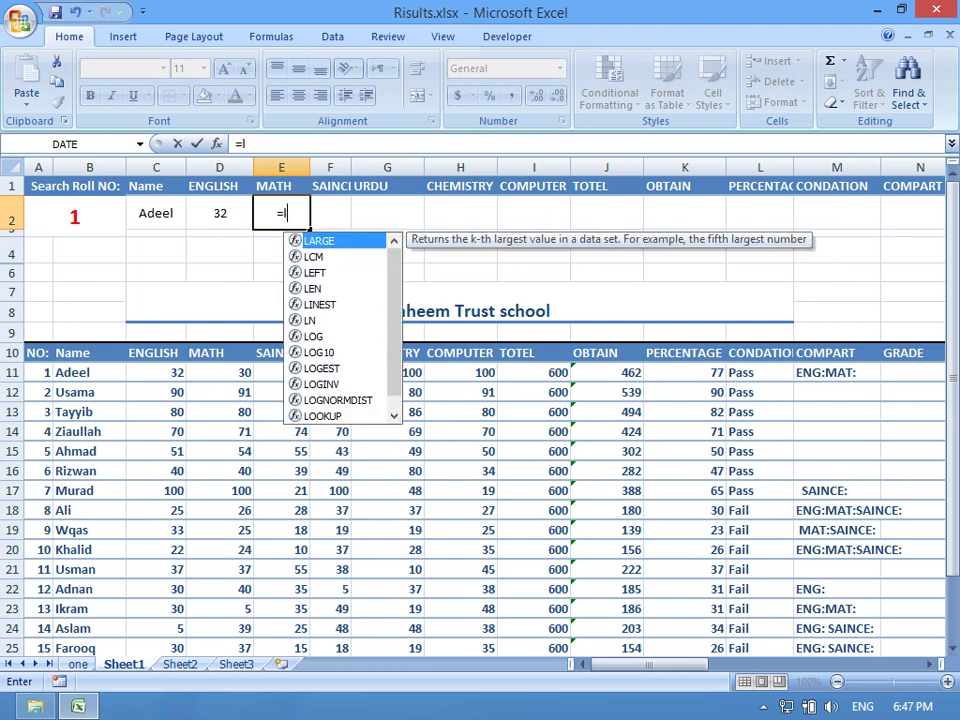
pyautogui.write('ookup(')
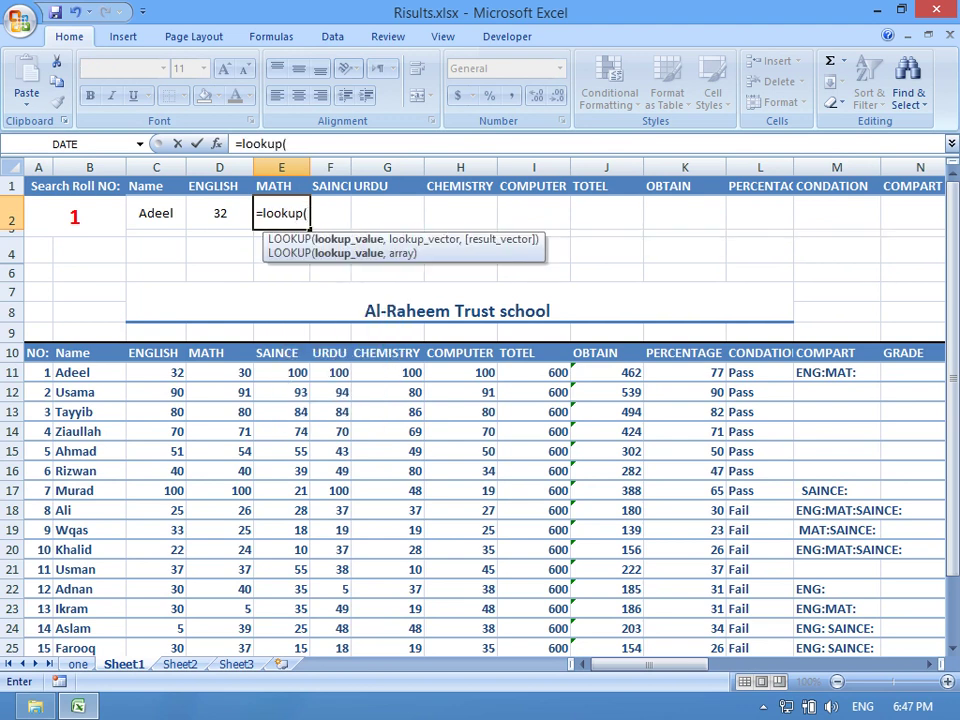
pyautogui.press('Left')
pyautogui.press('Left')
pyautogui.press('Left')
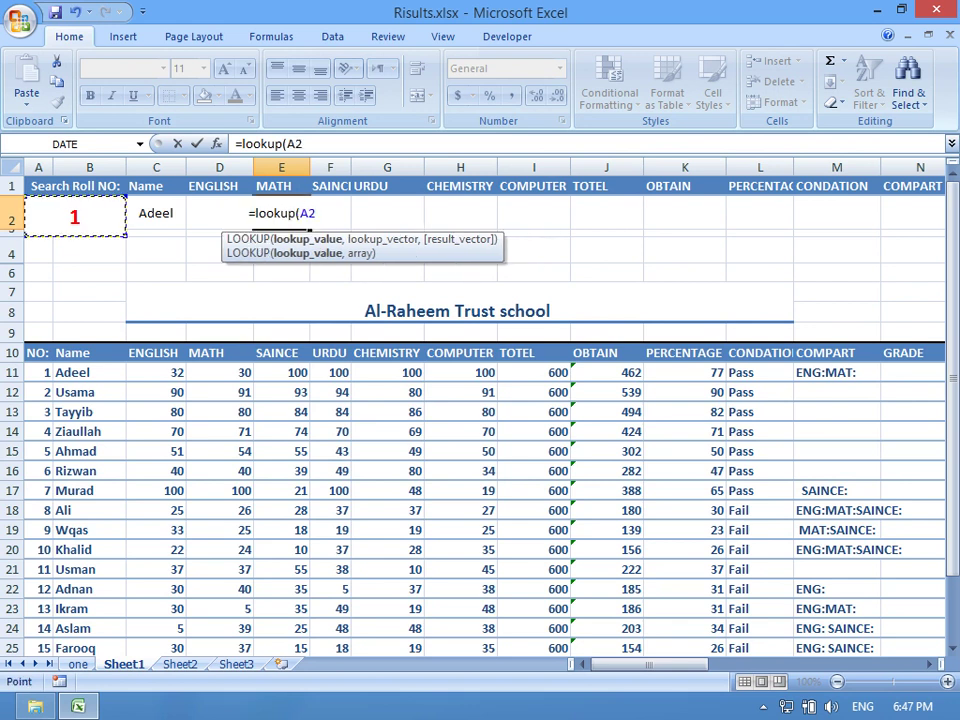
pyautogui.moveTo(38, 372)
pyautogui.mouseDown()
pyautogui.moveTo(876, 612)
pyautogui.moveTo(876, 630)
pyautogui.mouseUp()
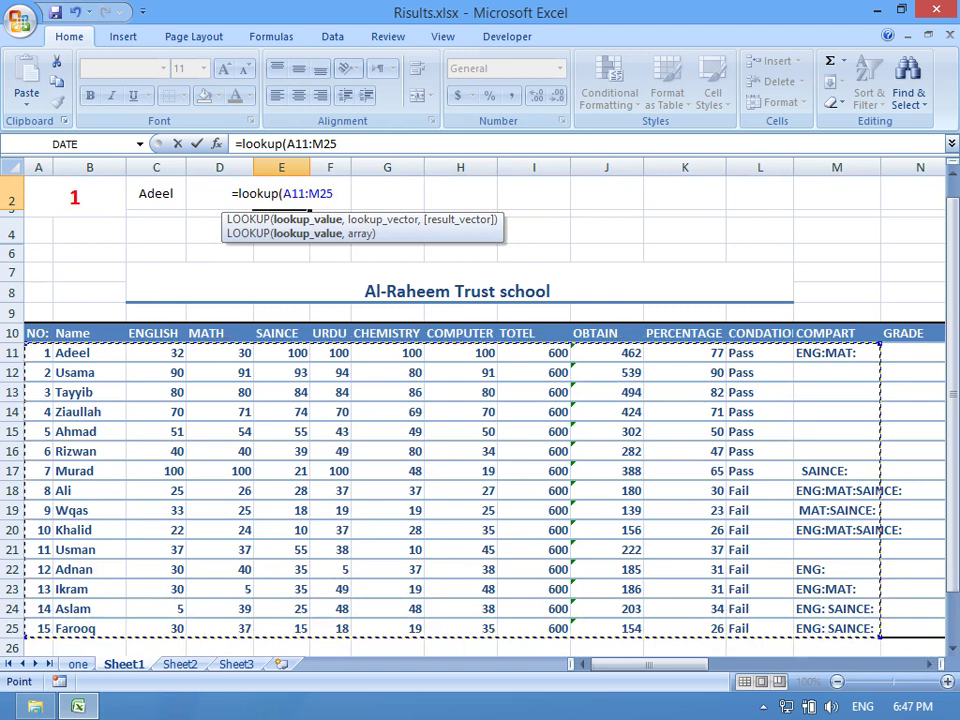
pyautogui.write(',')
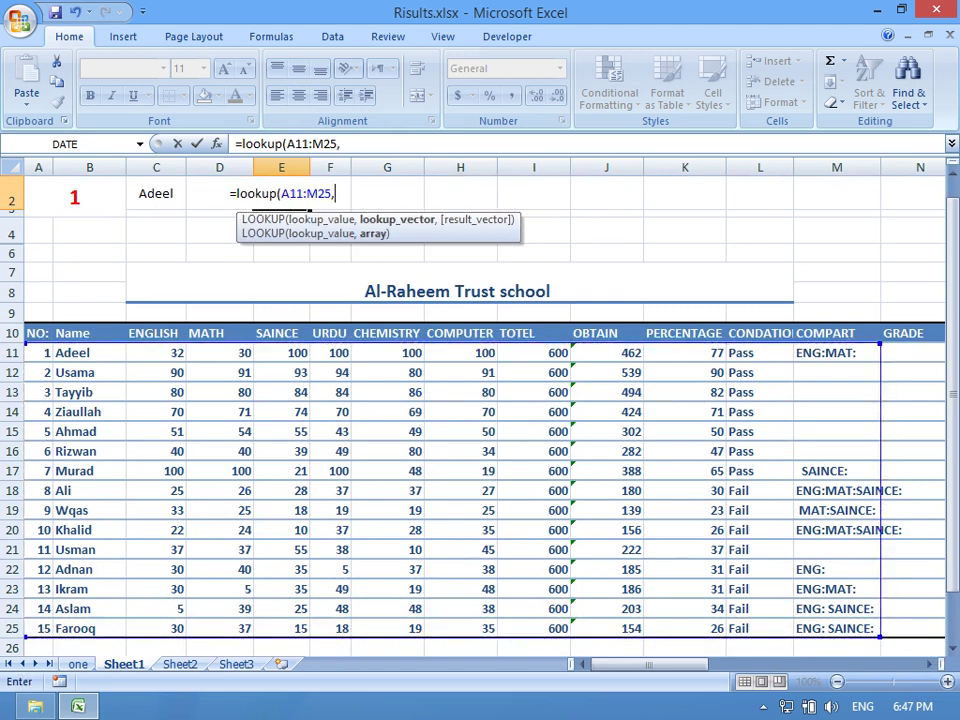
pyautogui.moveTo(220, 352); pyautogui.dragTo(225, 628)
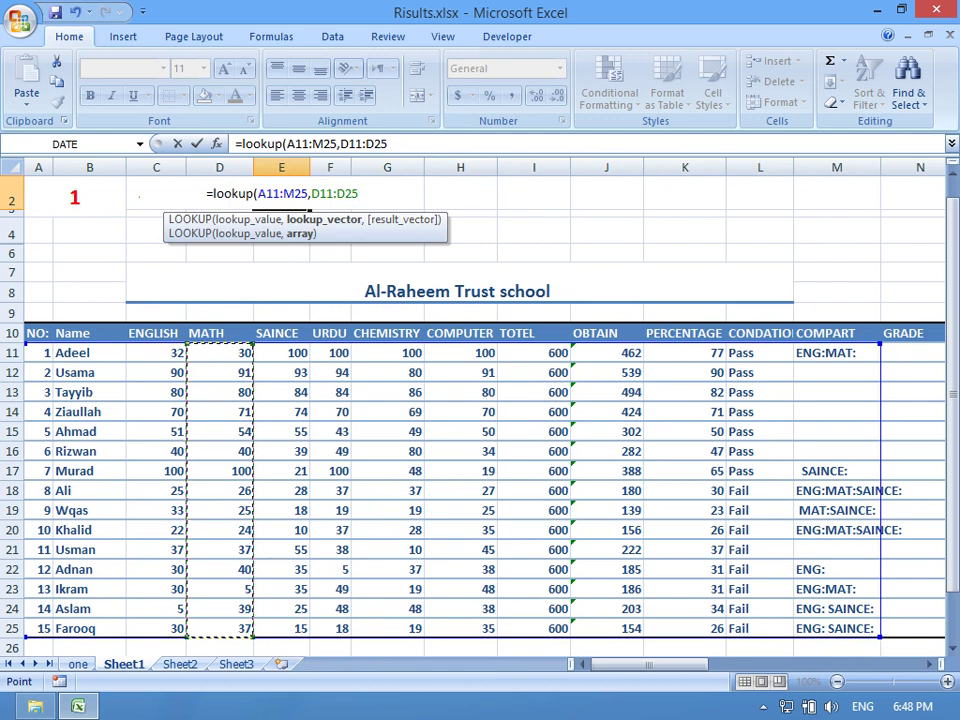
pyautogui.press('Return')
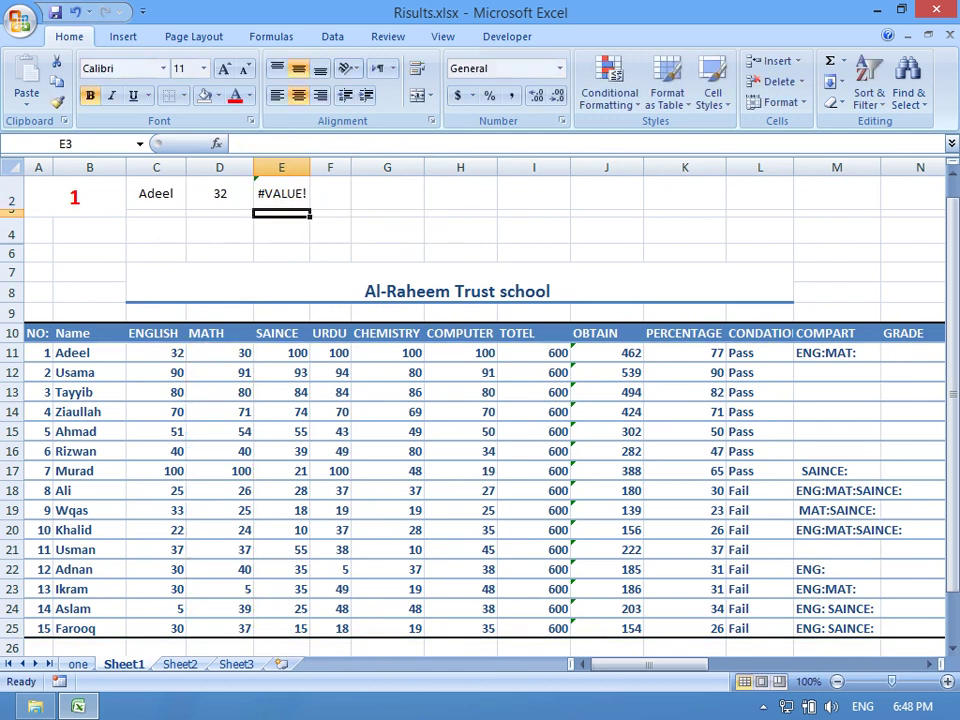
pyautogui.press('Up')
pyautogui.doubleClick(284, 193)
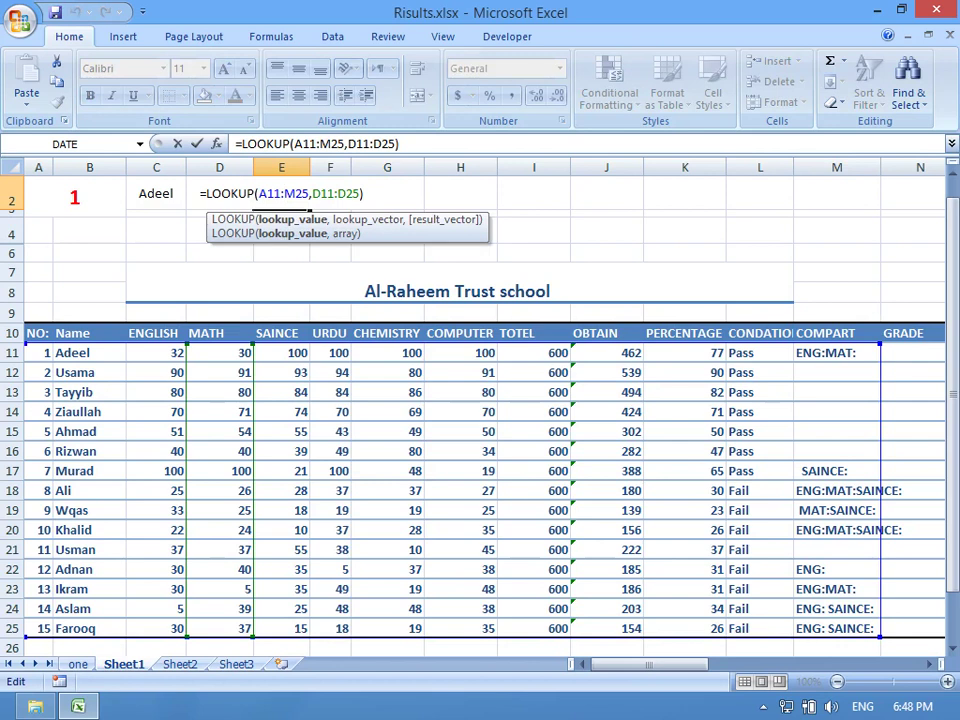
pyautogui.press('Return')
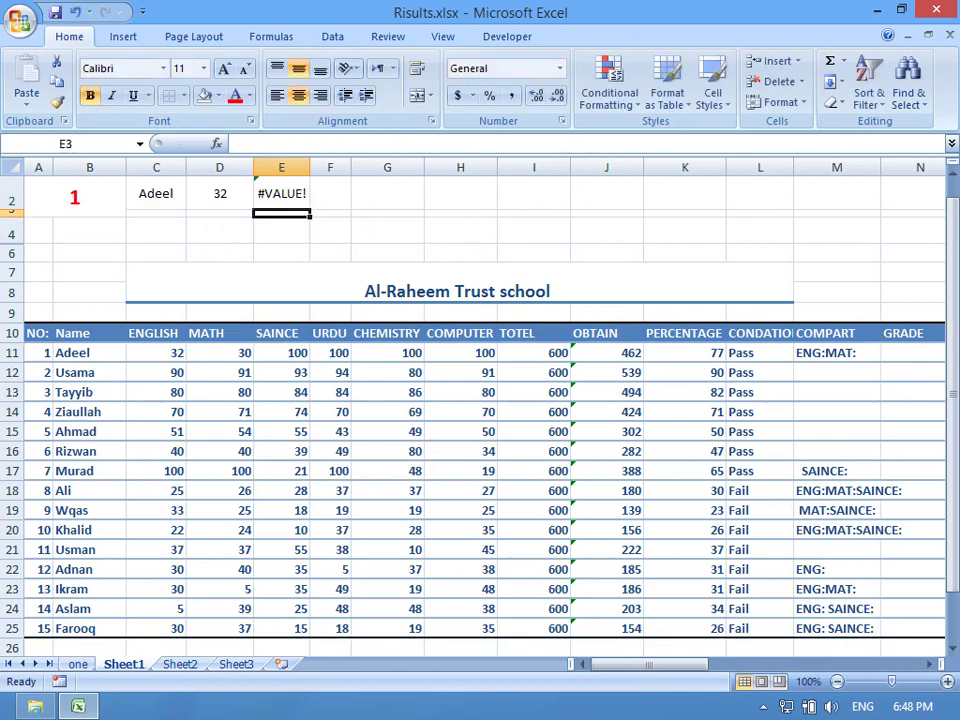
# Rewrite E2 as =LOOKUP(A2,A11:M25,D11:D25) so it shows 30.
pyautogui.press('Up')
pyautogui.press('F2')
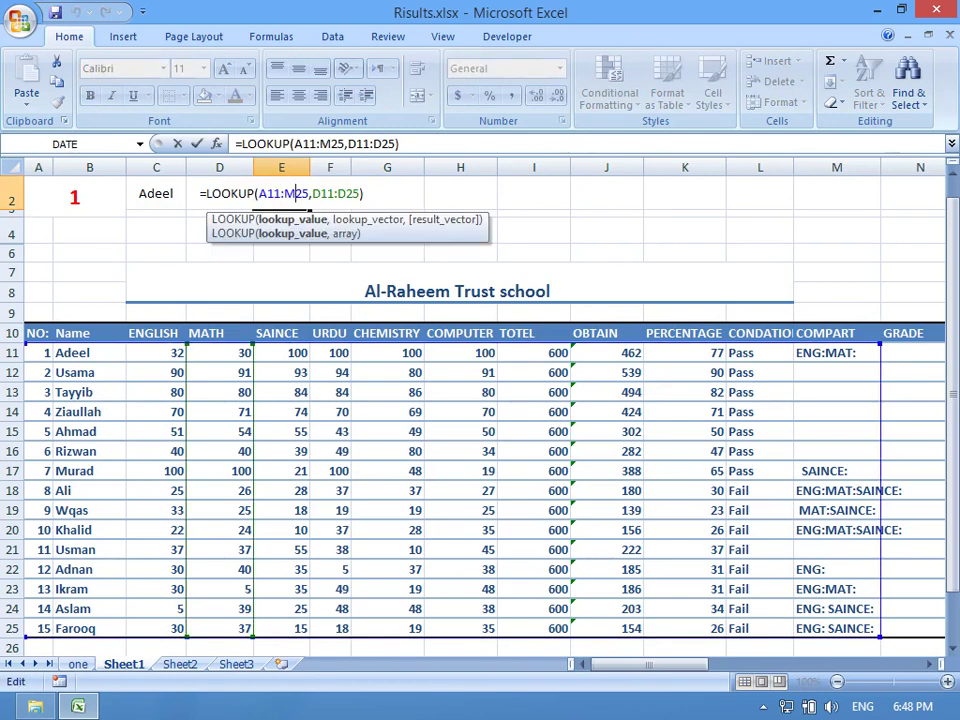
pyautogui.click(362, 193)
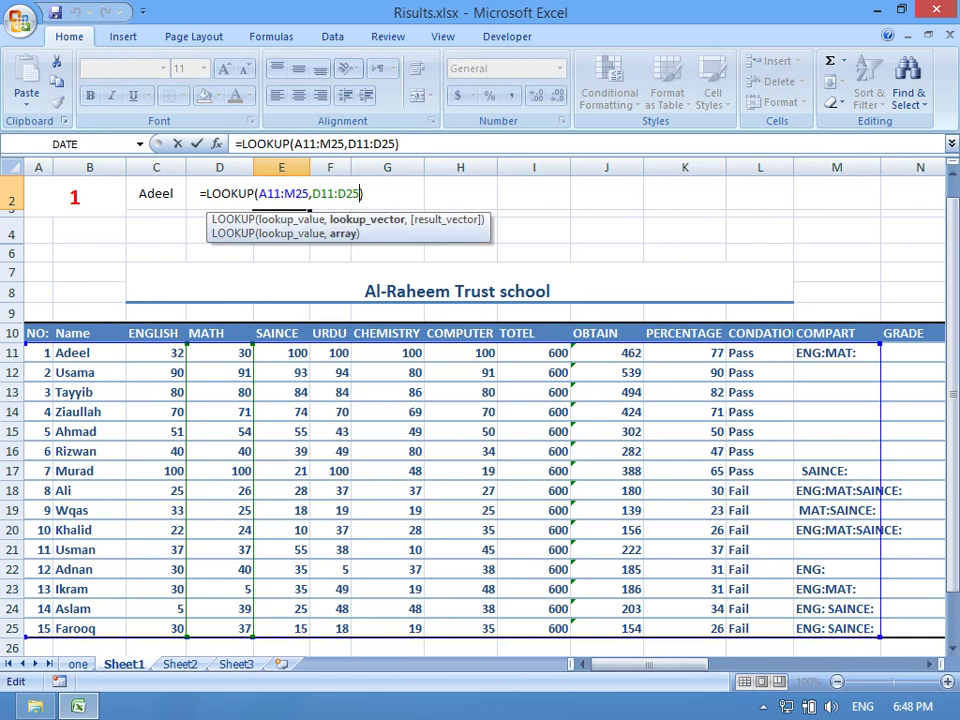
pyautogui.write(',')
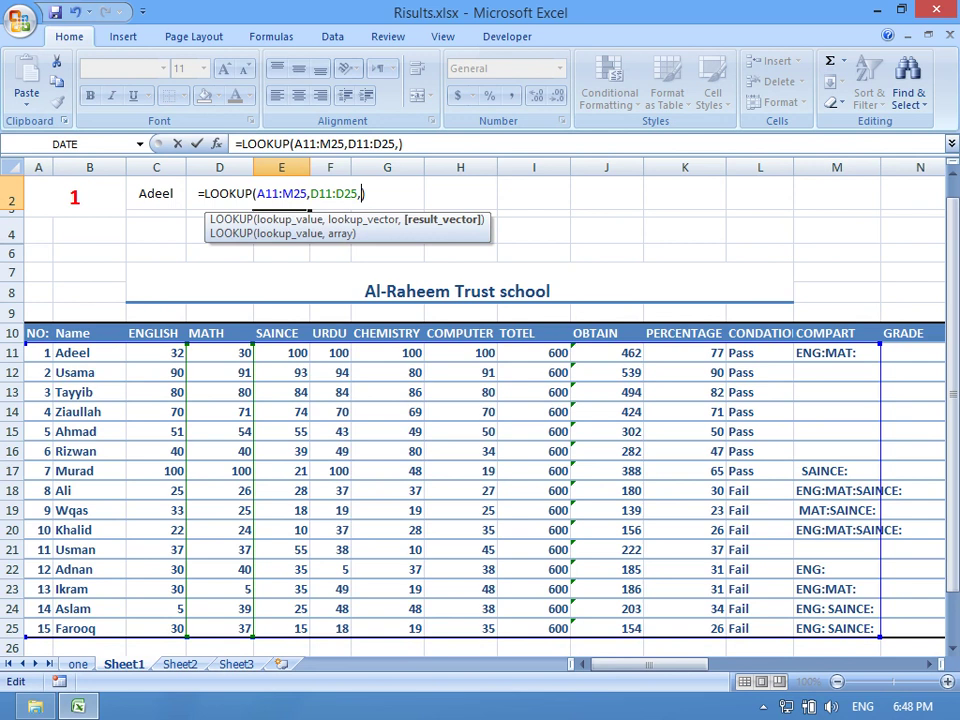
pyautogui.press('BackSpace')
pyautogui.press('BackSpace')
pyautogui.press('BackSpace')
pyautogui.press('BackSpace')
pyautogui.press('BackSpace')
pyautogui.press('BackSpace')
pyautogui.press('BackSpace')
pyautogui.press('BackSpace')
pyautogui.press('BackSpace')
pyautogui.press('BackSpace')
pyautogui.press('BackSpace')
pyautogui.press('BackSpace')
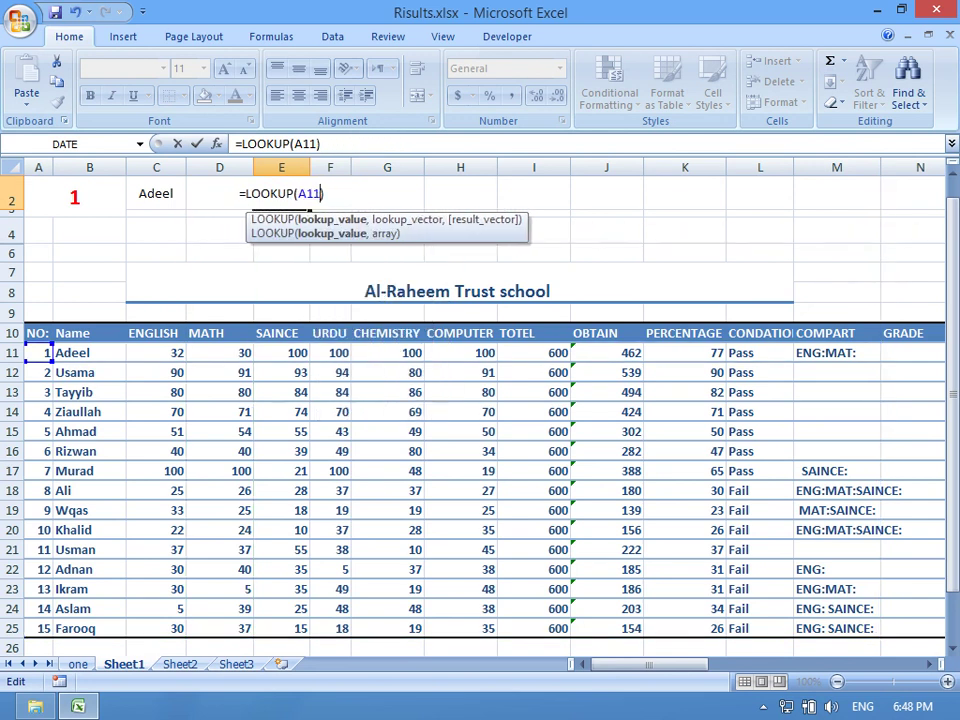
pyautogui.press('BackSpace')
pyautogui.press('BackSpace')
pyautogui.press('BackSpace')
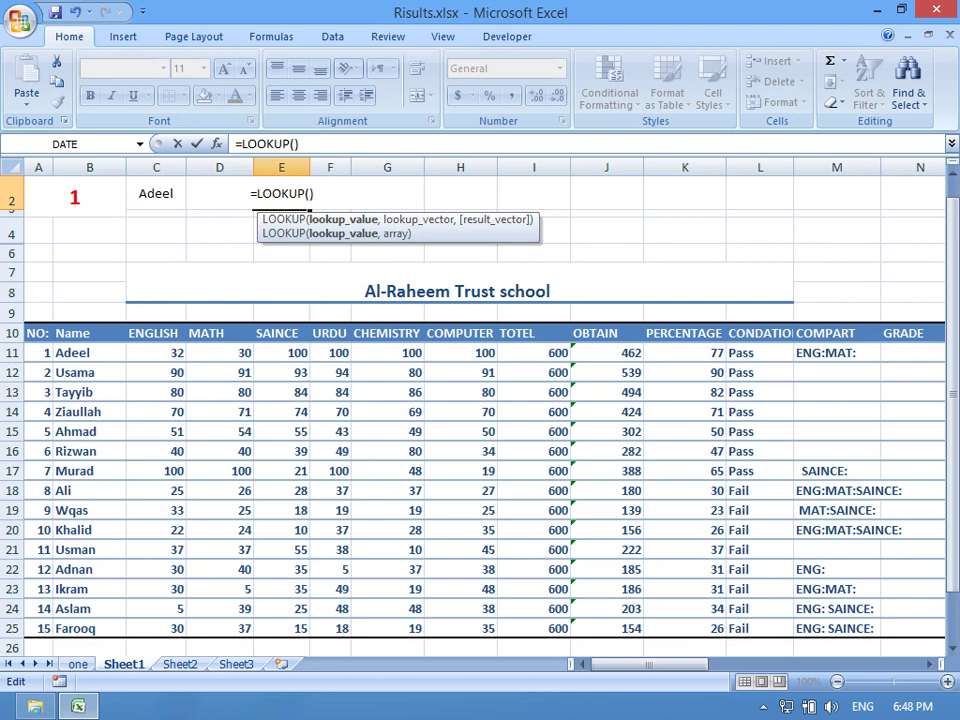
pyautogui.click(75, 197)
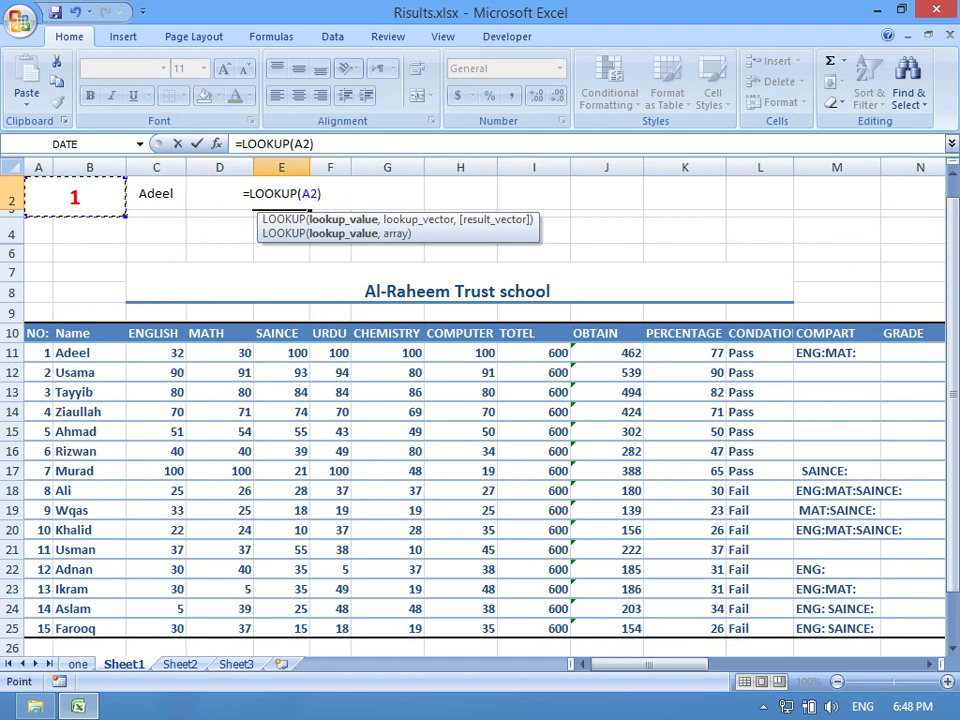
pyautogui.write(',')
pyautogui.moveTo(38, 352)
pyautogui.mouseDown()
pyautogui.moveTo(640, 594)
pyautogui.moveTo(880, 635)
pyautogui.mouseUp()
pyautogui.write(',')
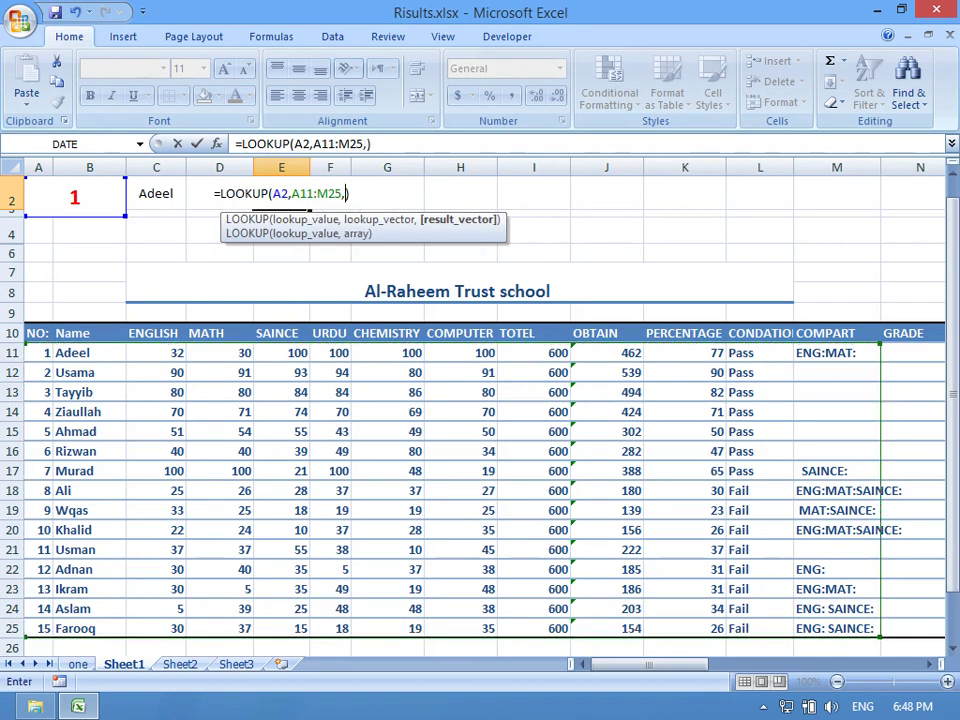
pyautogui.moveTo(220, 352); pyautogui.dragTo(230, 628)
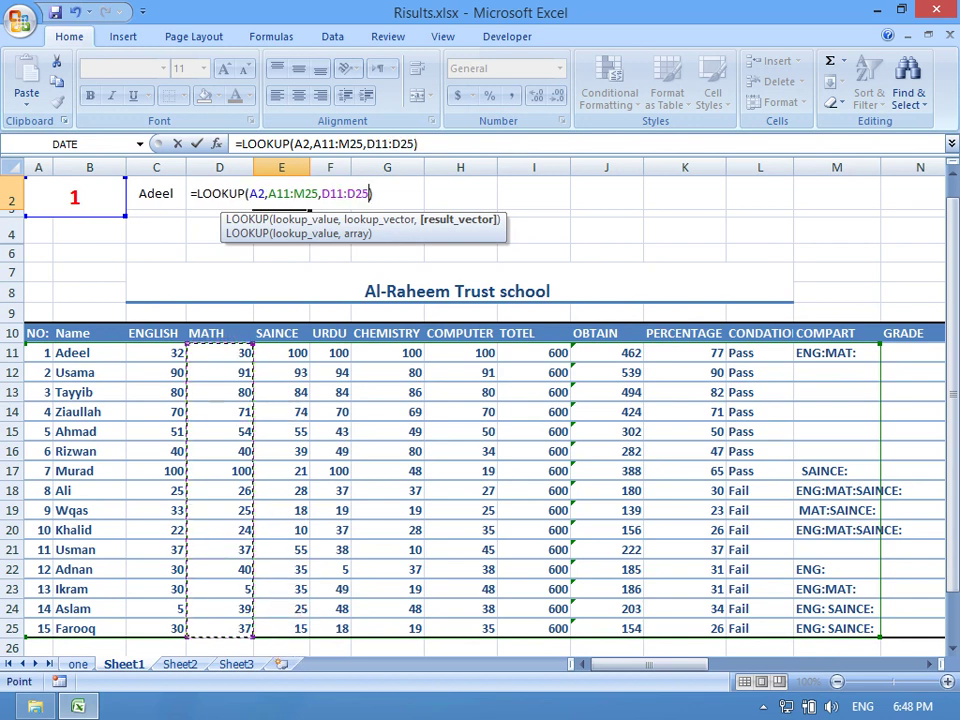
pyautogui.press('Return')
# AutoFit column F's width to its SAINCE header.
pyautogui.click(330, 193)
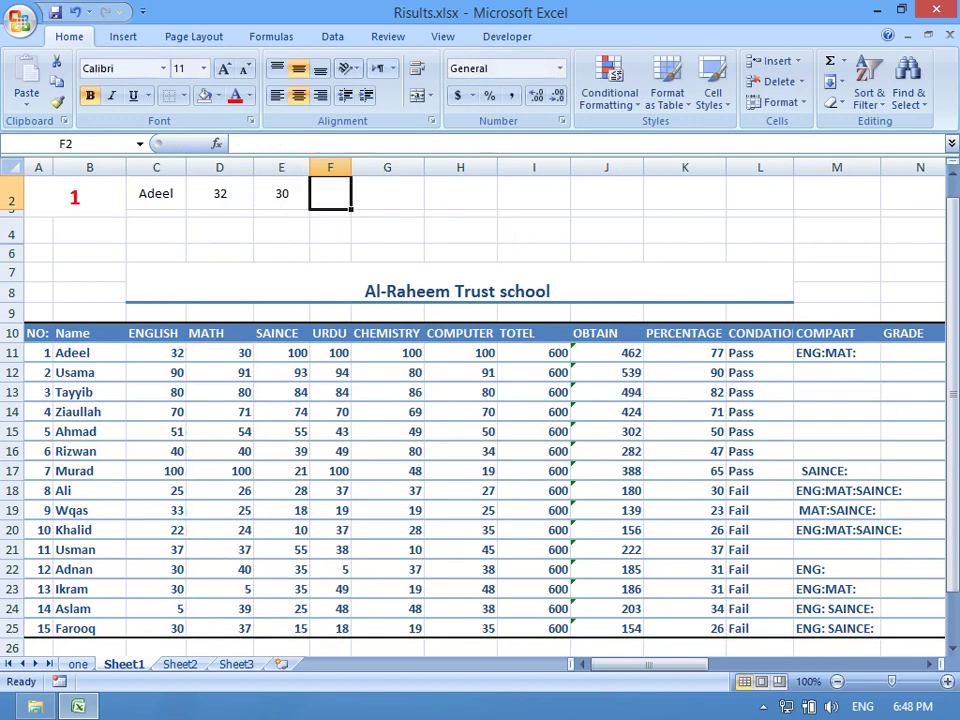
pyautogui.scroll(1, 480, 385)
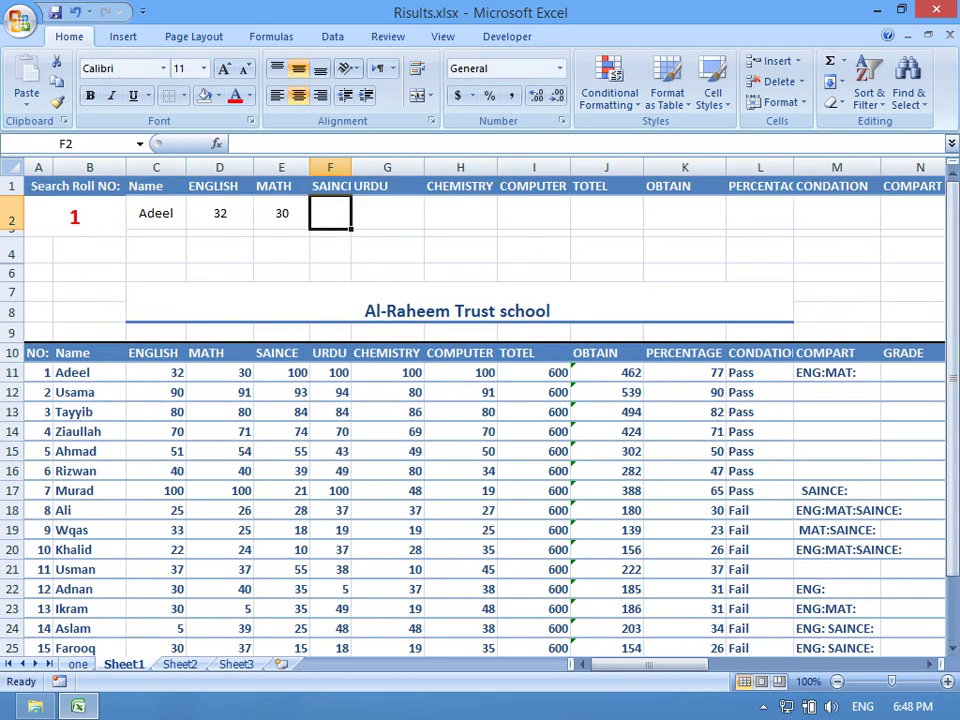
pyautogui.hotkey('alt', 'h')
pyautogui.press('o')
pyautogui.press('i')
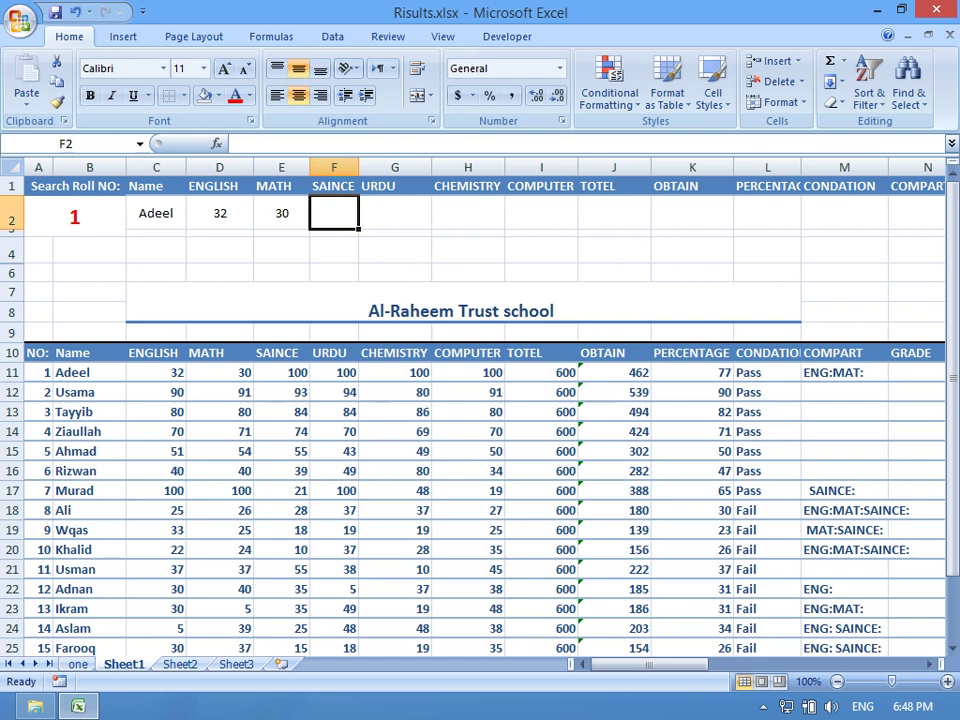
# Enter =lookup(A2,A11:M25,E11:E25) in F2 so it shows science mark 100.
pyautogui.press('F2')
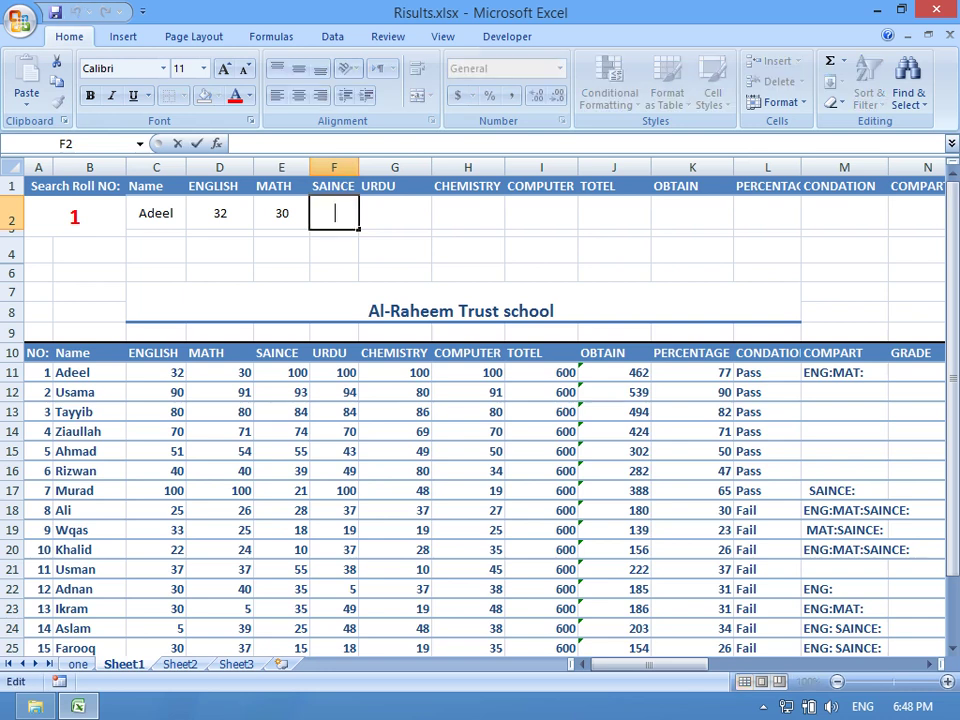
pyautogui.write('=l')
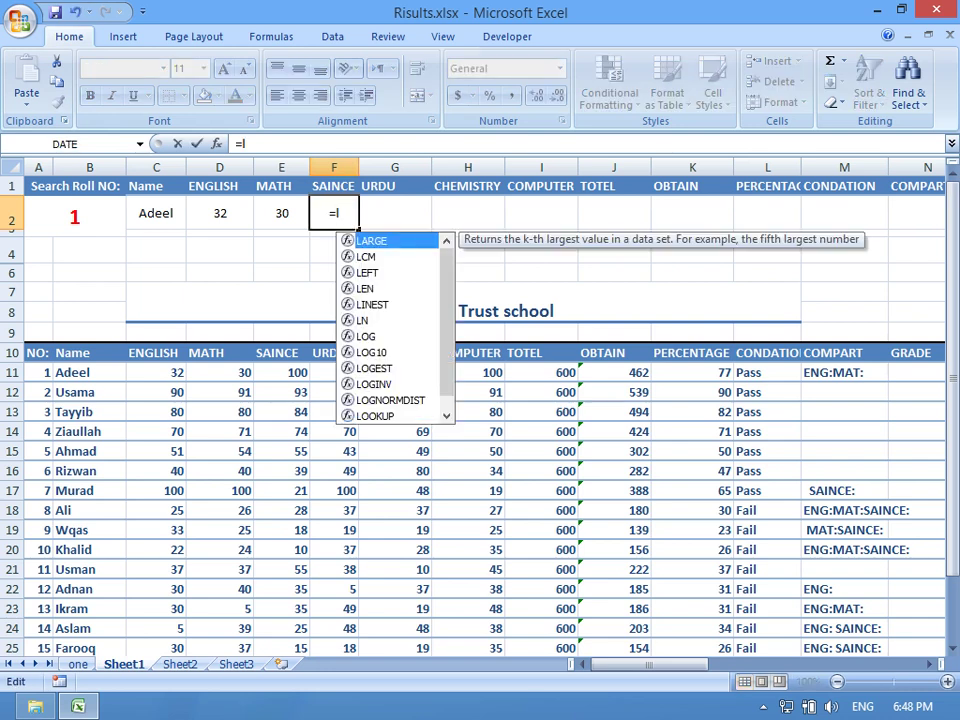
pyautogui.write('ook')
pyautogui.write('up(')
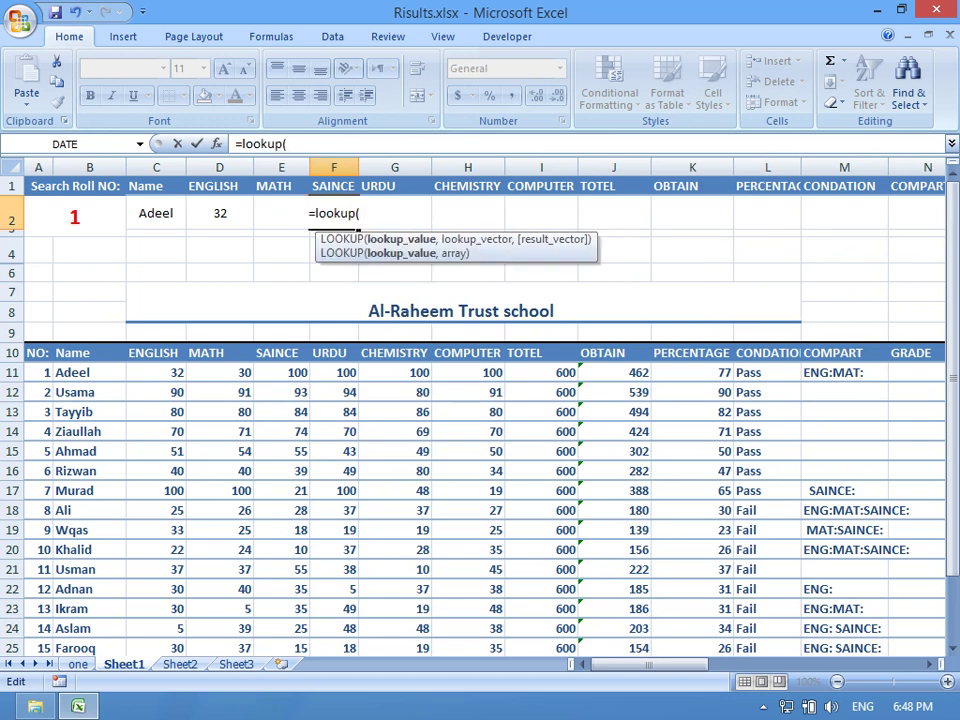
pyautogui.click(74, 215)
pyautogui.moveTo(40, 372); pyautogui.dragTo(648, 636)
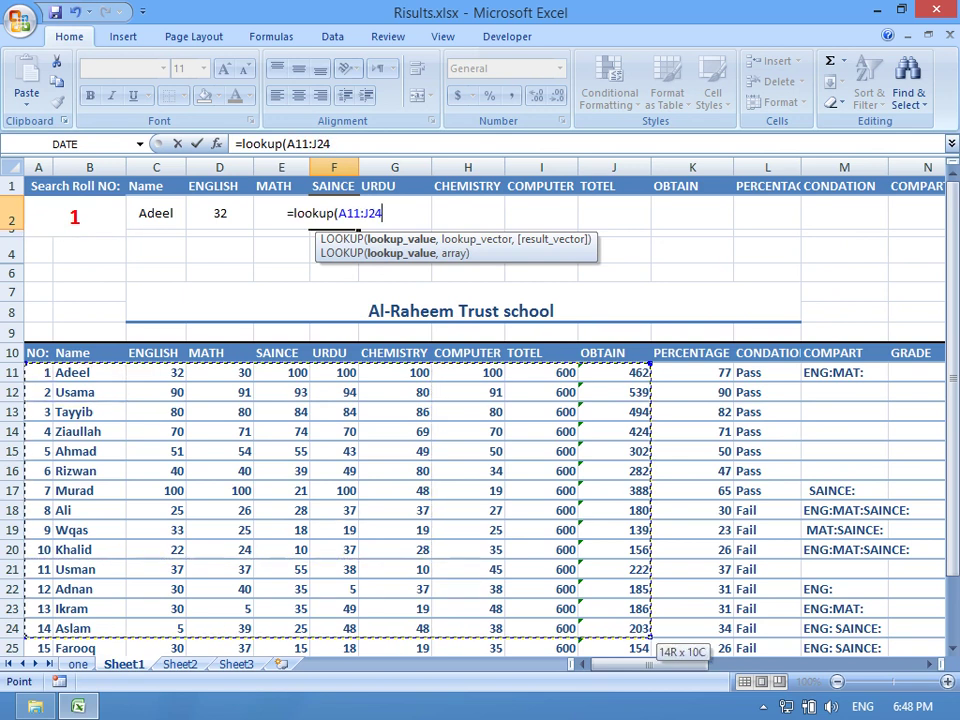
pyautogui.press('BackSpace')
pyautogui.press('BackSpace')
pyautogui.press('BackSpace')
pyautogui.press('BackSpace')
pyautogui.press('BackSpace')
pyautogui.press('BackSpace')
pyautogui.press('BackSpace')
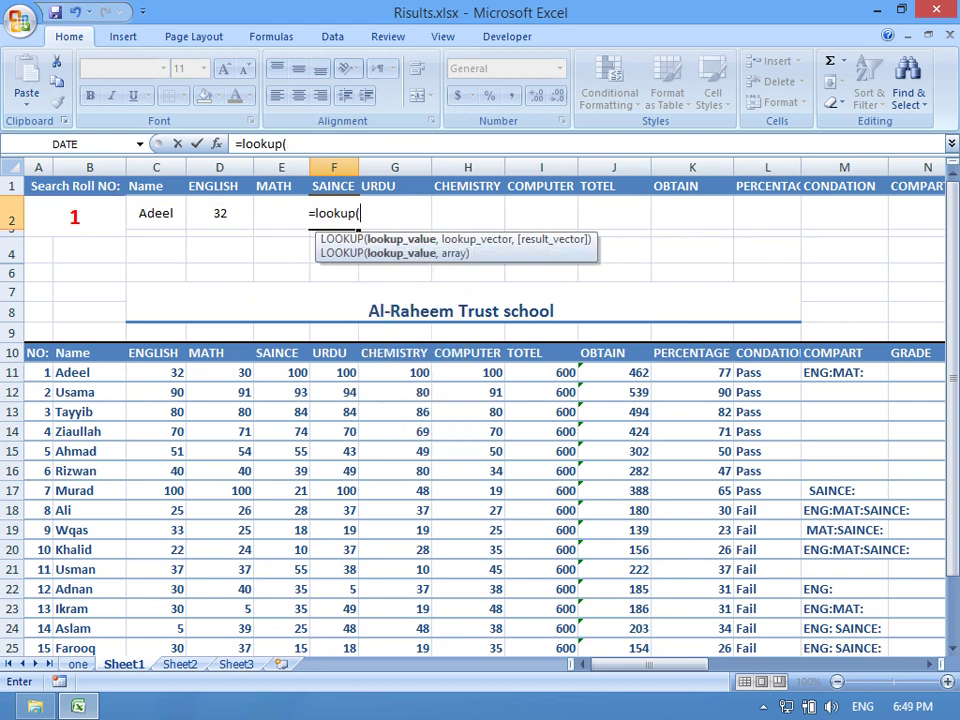
pyautogui.click(74, 215)
pyautogui.write(',')
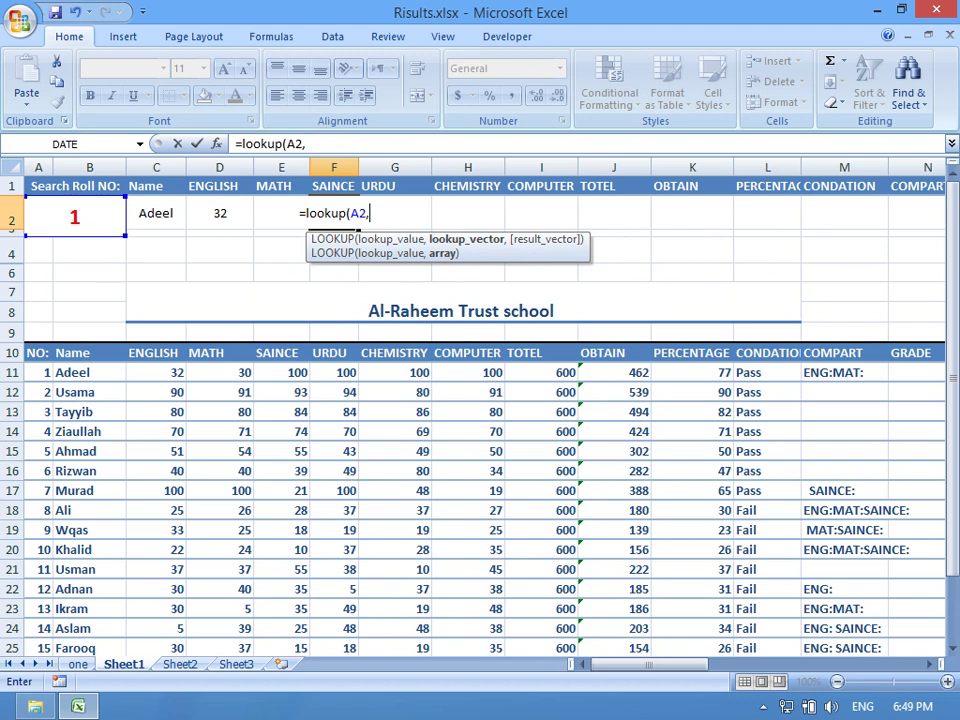
pyautogui.moveTo(40, 372)
pyautogui.mouseDown()
pyautogui.moveTo(886, 616)
pyautogui.moveTo(886, 596)
pyautogui.mouseUp()
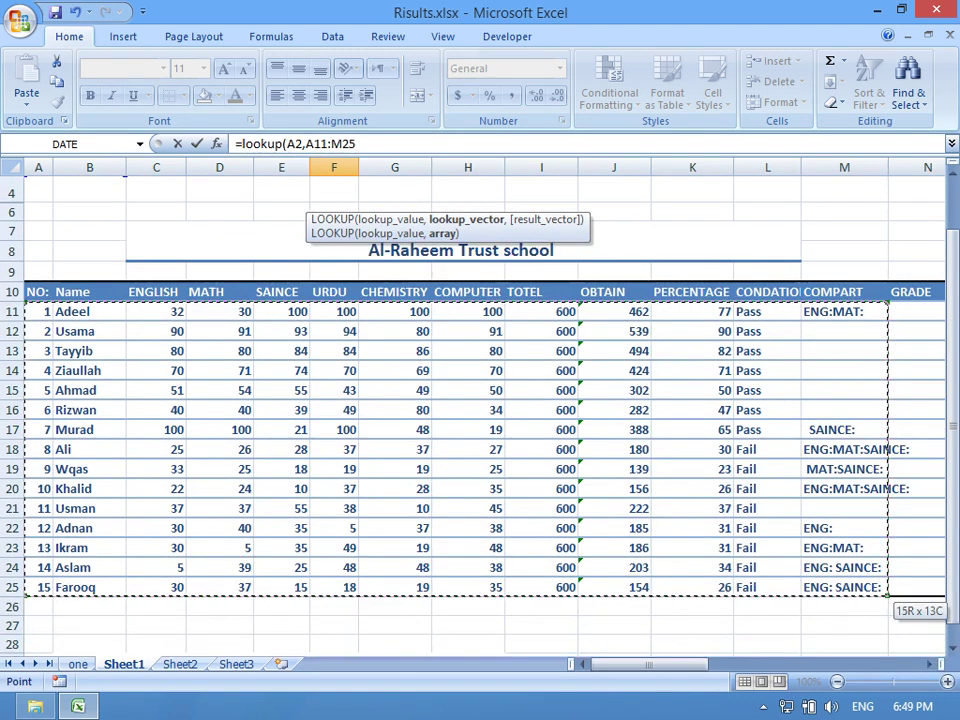
pyautogui.write(',')
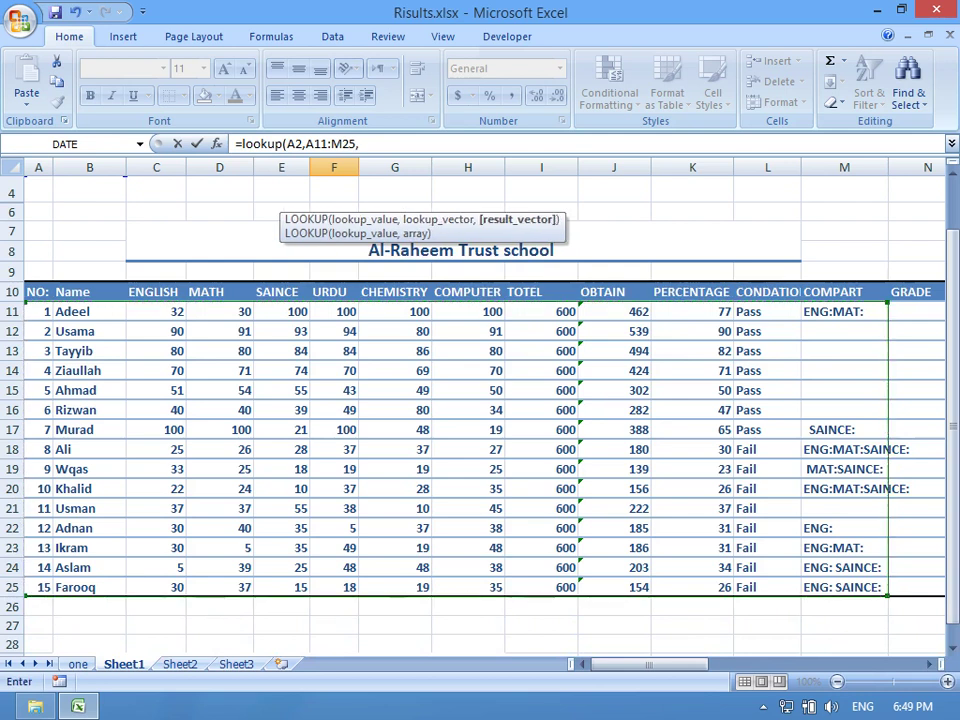
pyautogui.moveTo(281, 311); pyautogui.dragTo(285, 588)
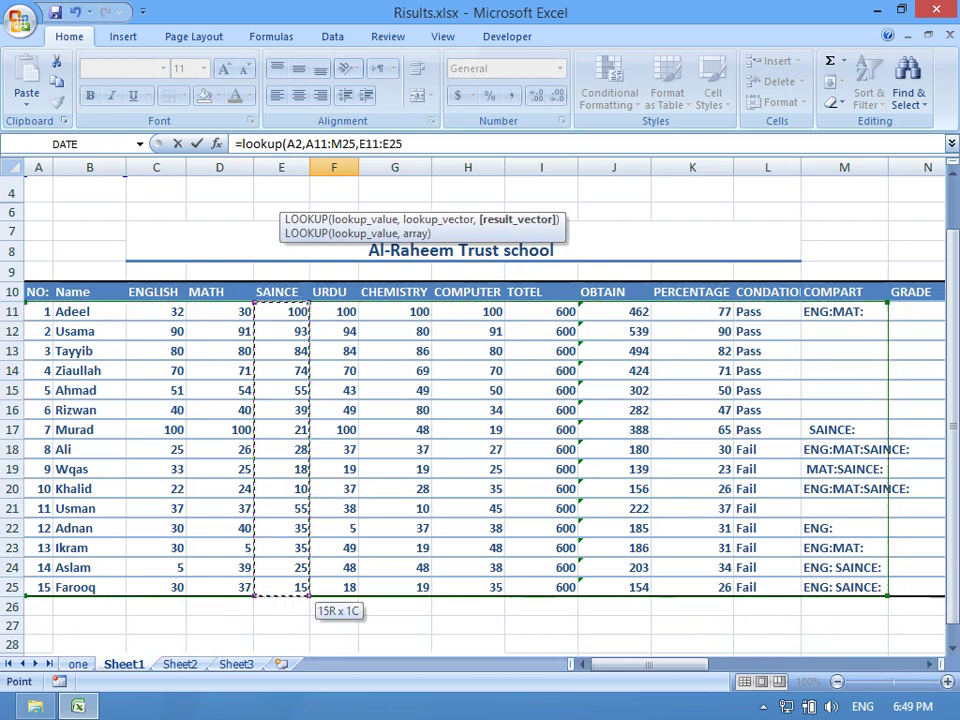
pyautogui.press('Return')
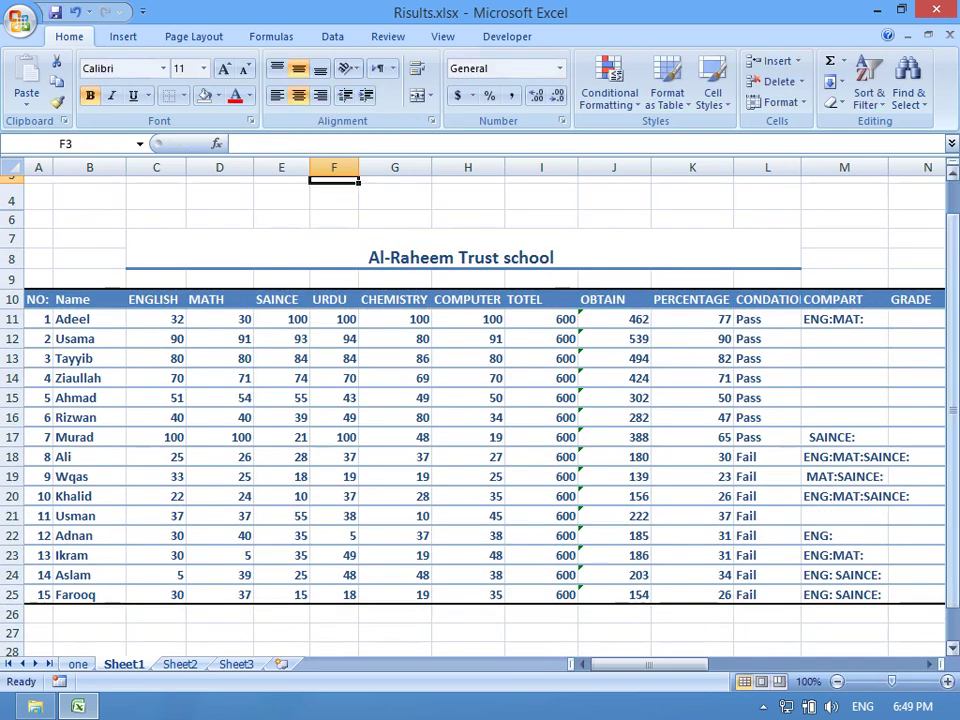
pyautogui.moveTo(952, 205); pyautogui.dragTo(952, 188)
# Enter =LOOKUP(A2,A11:M25,F11:F25) in G2 to fetch the Urdu mark.
pyautogui.doubleClick(395, 213)
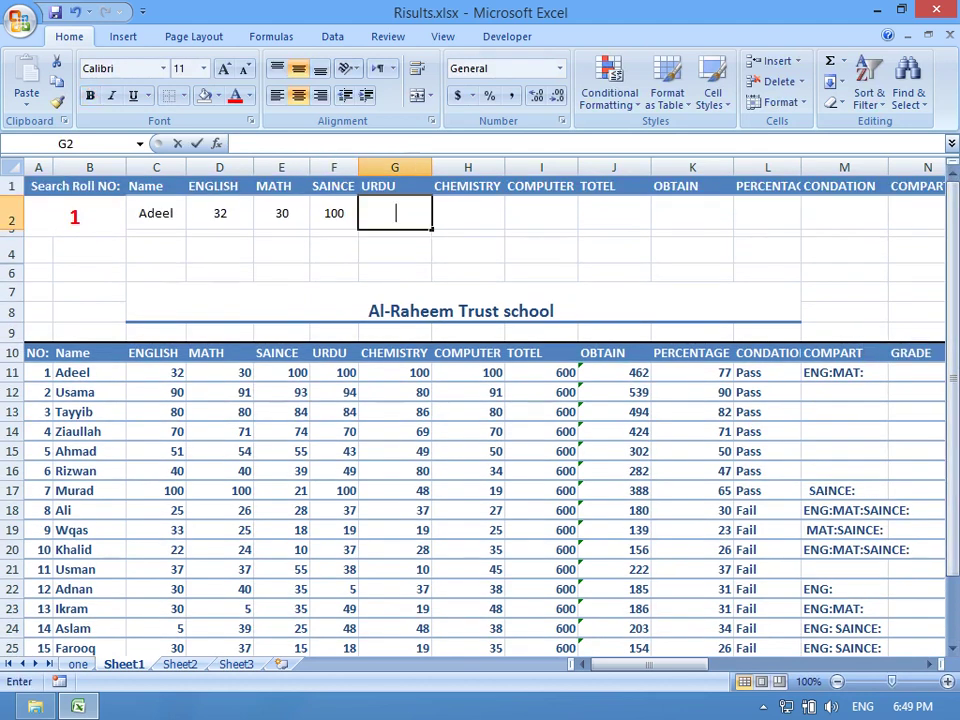
pyautogui.write('=loo')
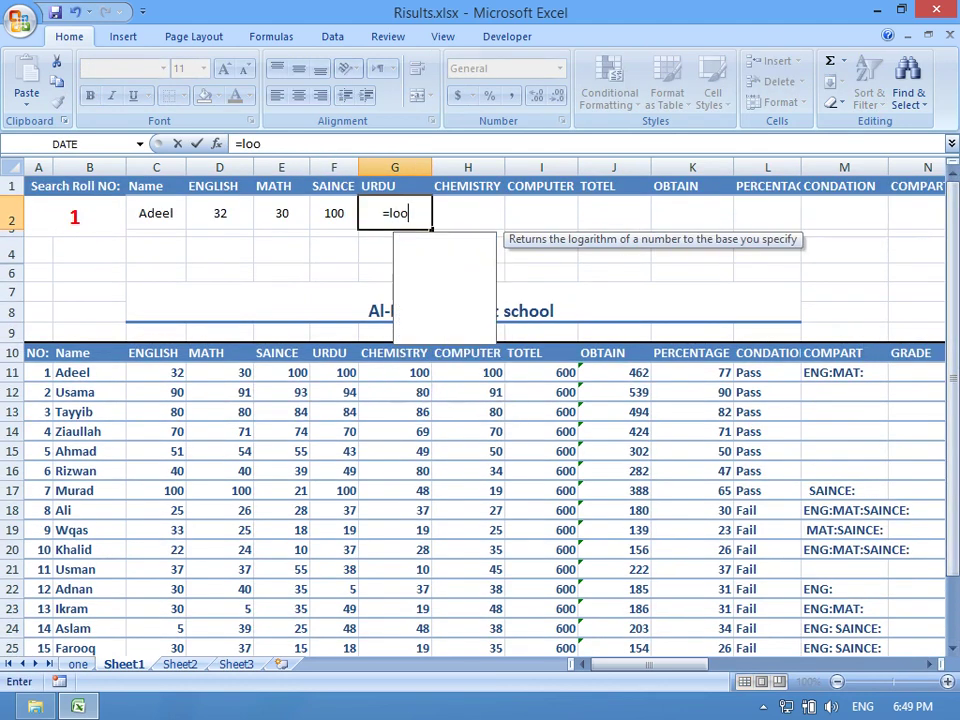
pyautogui.write('kup')
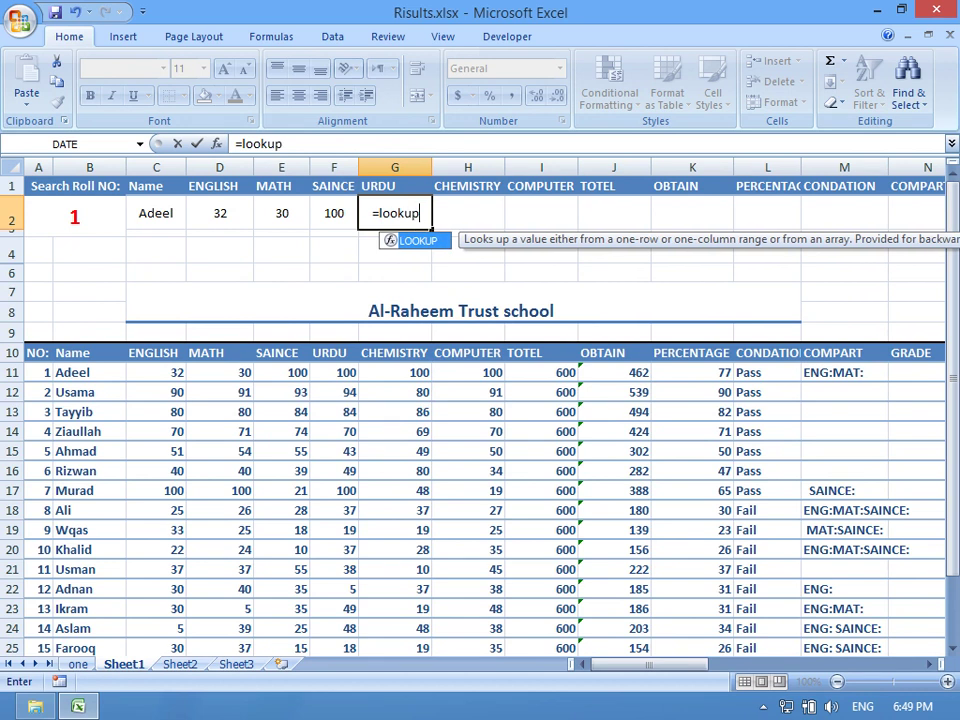
pyautogui.write('(')
pyautogui.click(75, 215)
pyautogui.write(',')
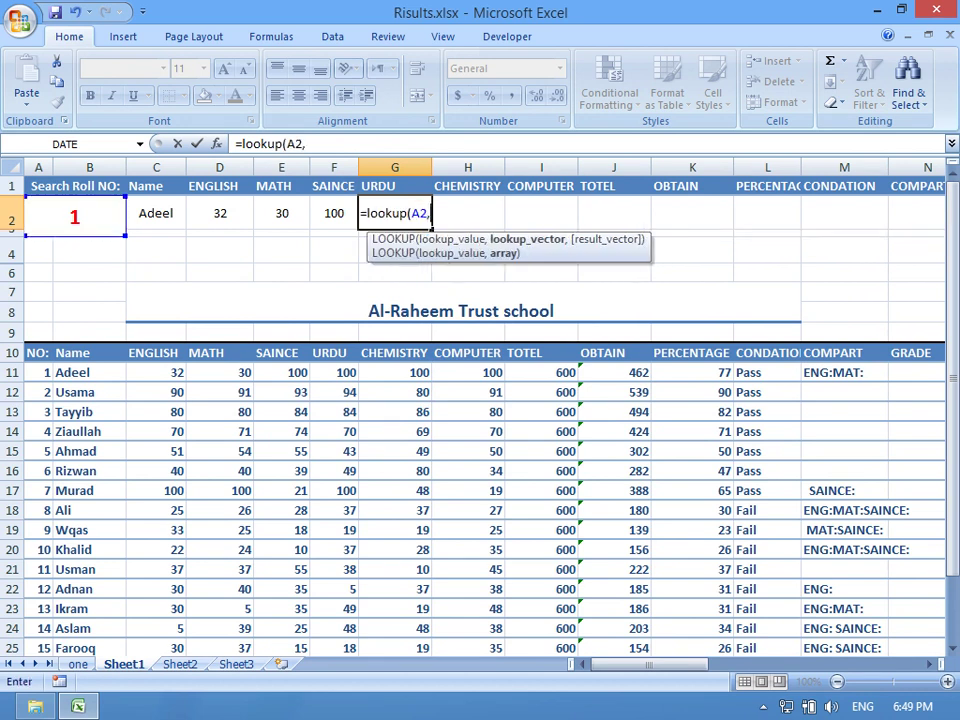
pyautogui.moveTo(40, 372); pyautogui.dragTo(885, 648)
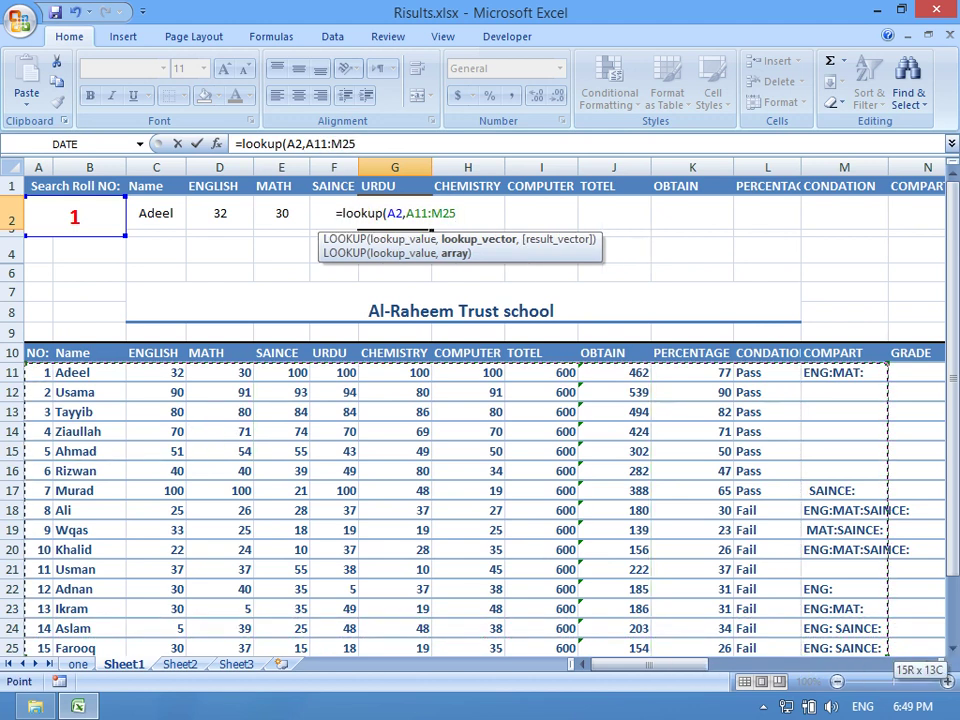
pyautogui.write(',')
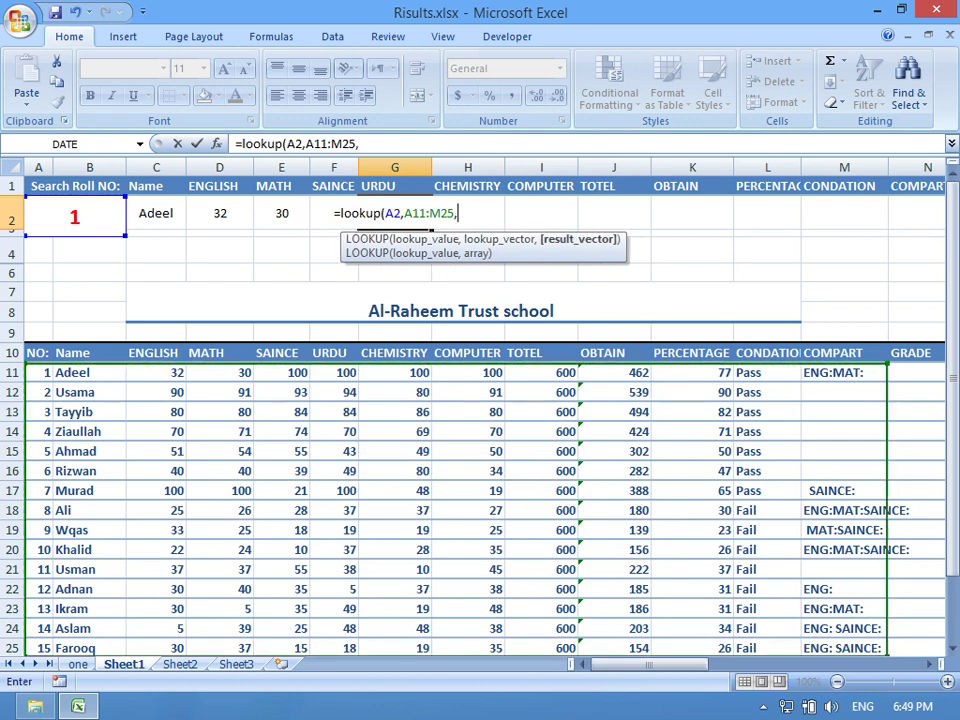
pyautogui.moveTo(334, 372); pyautogui.dragTo(334, 648)
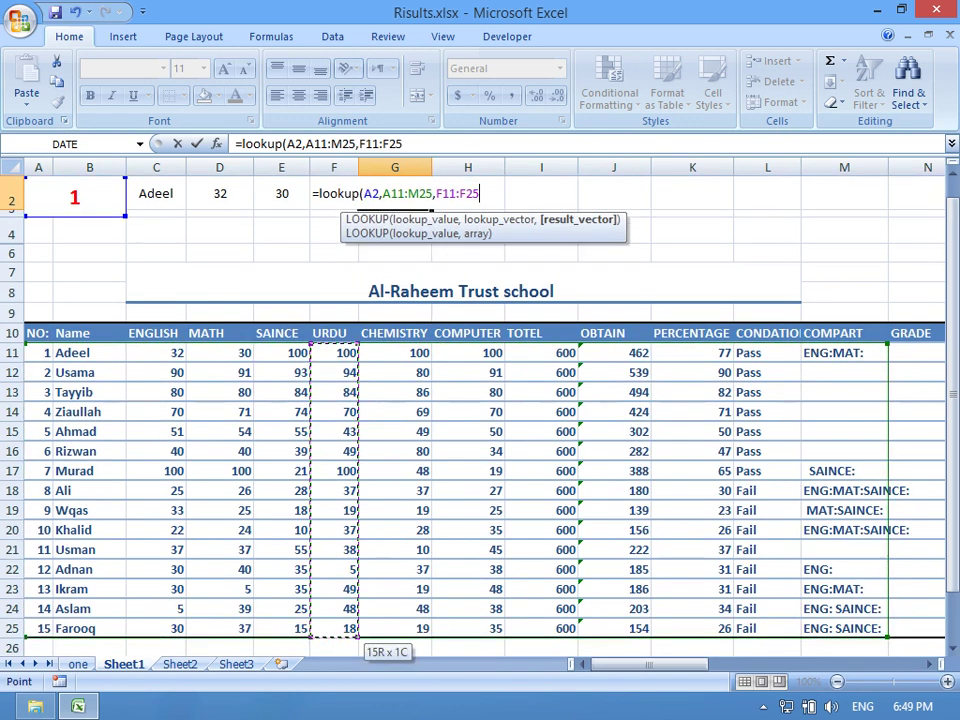
pyautogui.press('Return')
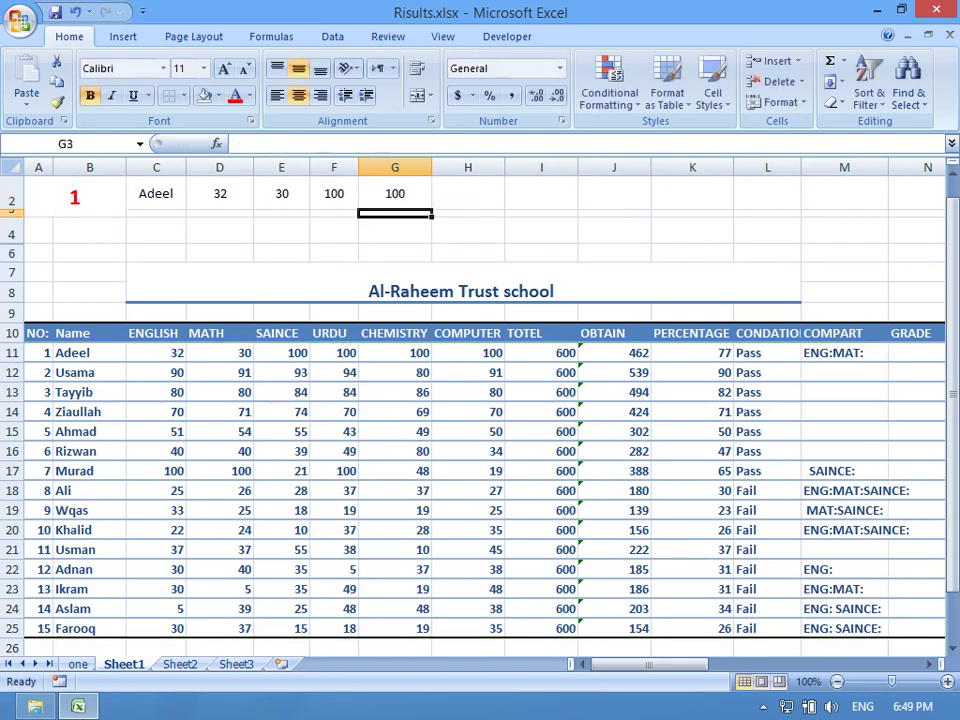
# Re-edit the G2 LOOKUP formula and commit it with Ctrl+Enter, showing 100.
pyautogui.scroll(1, 480, 400)
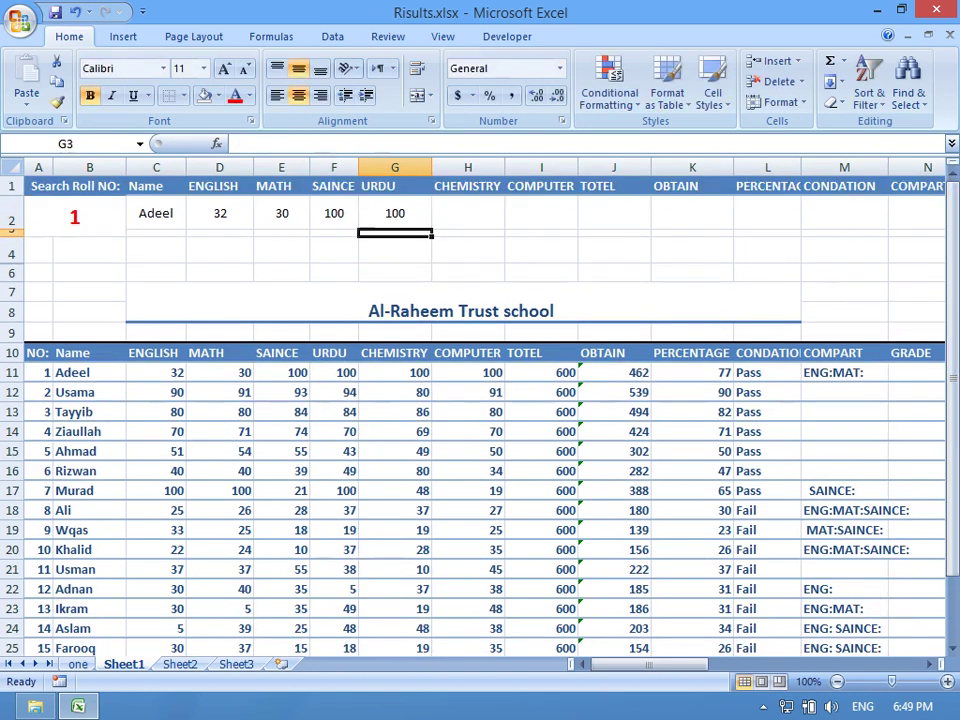
pyautogui.doubleClick(467, 213)
pyautogui.press('F2')
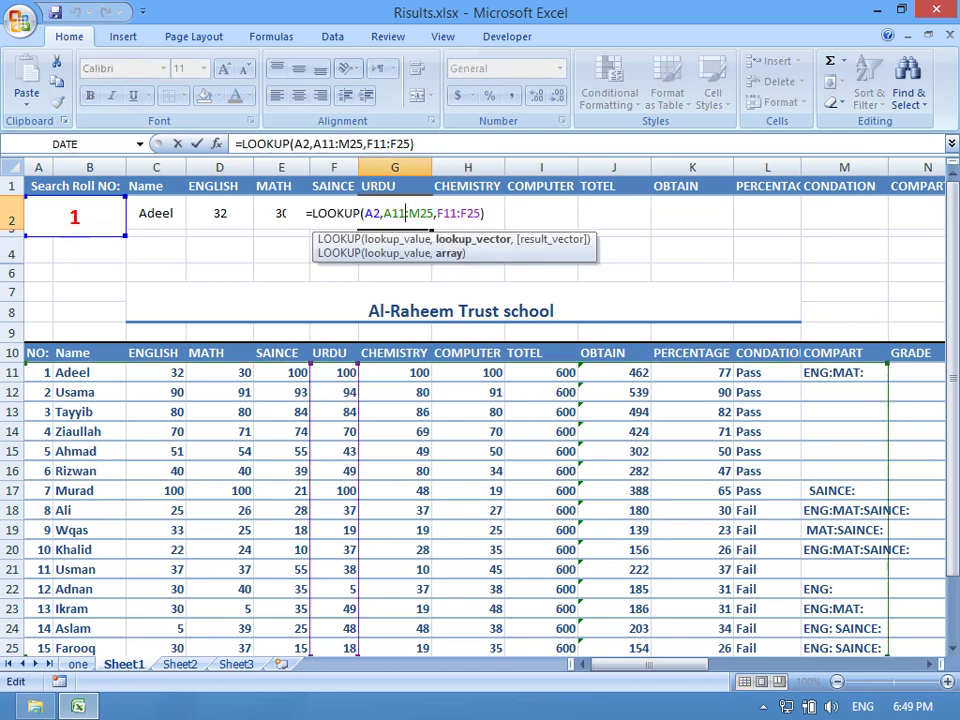
pyautogui.click(484, 213)
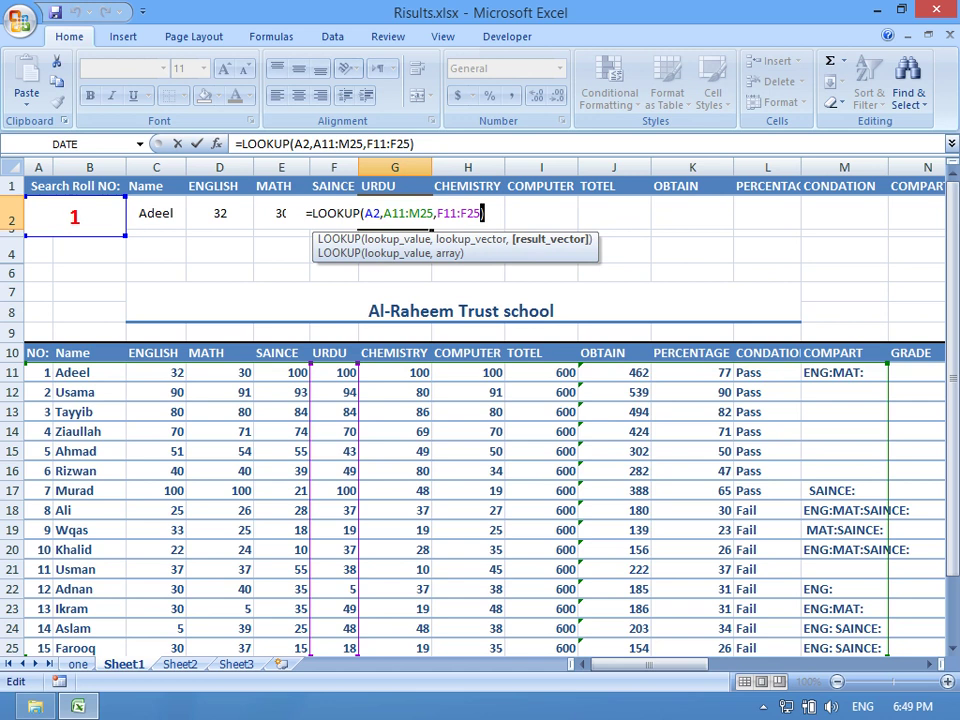
pyautogui.hotkey('ctrl', 'Return')
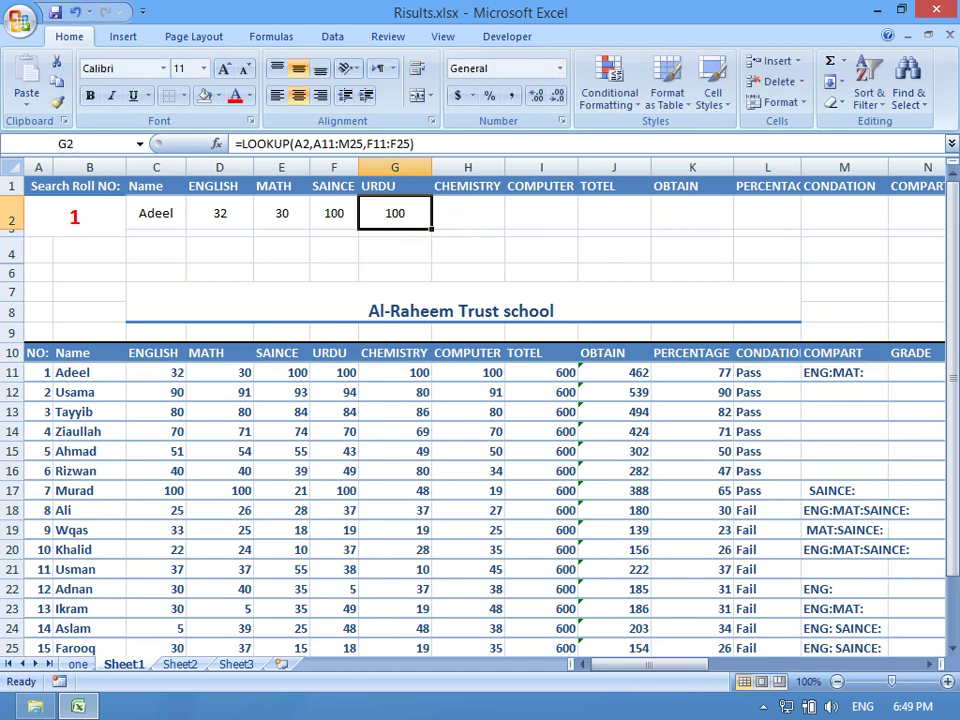
# Start a LOOKUP in H2 using A2 and the table, then cancel the mistaken entry.
pyautogui.click(468, 213)
pyautogui.write('=')
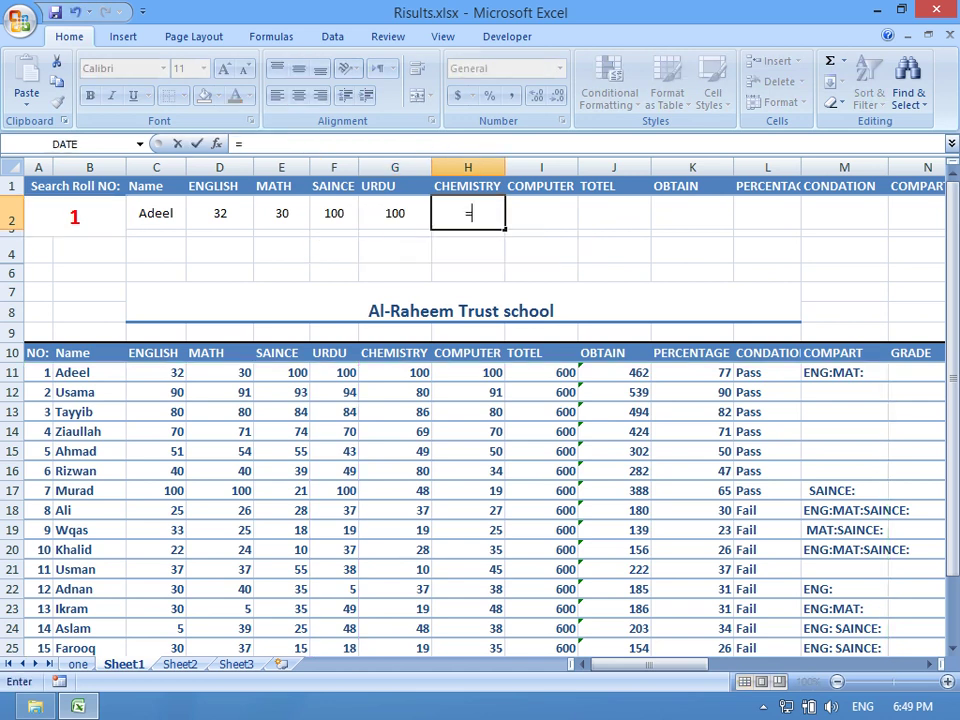
pyautogui.write('loo')
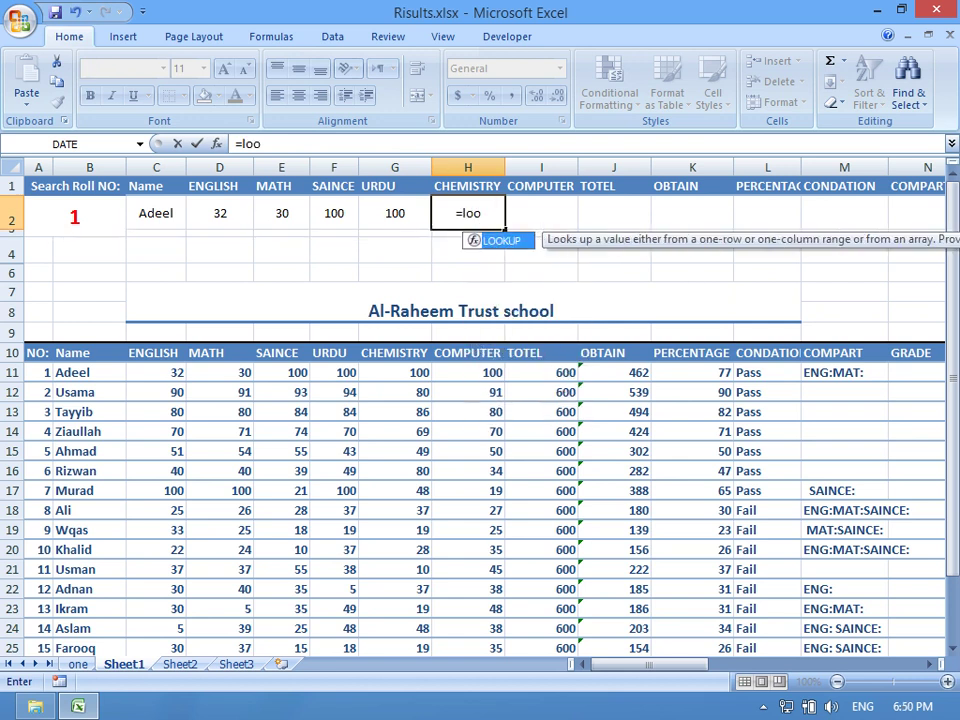
pyautogui.write('kup(')
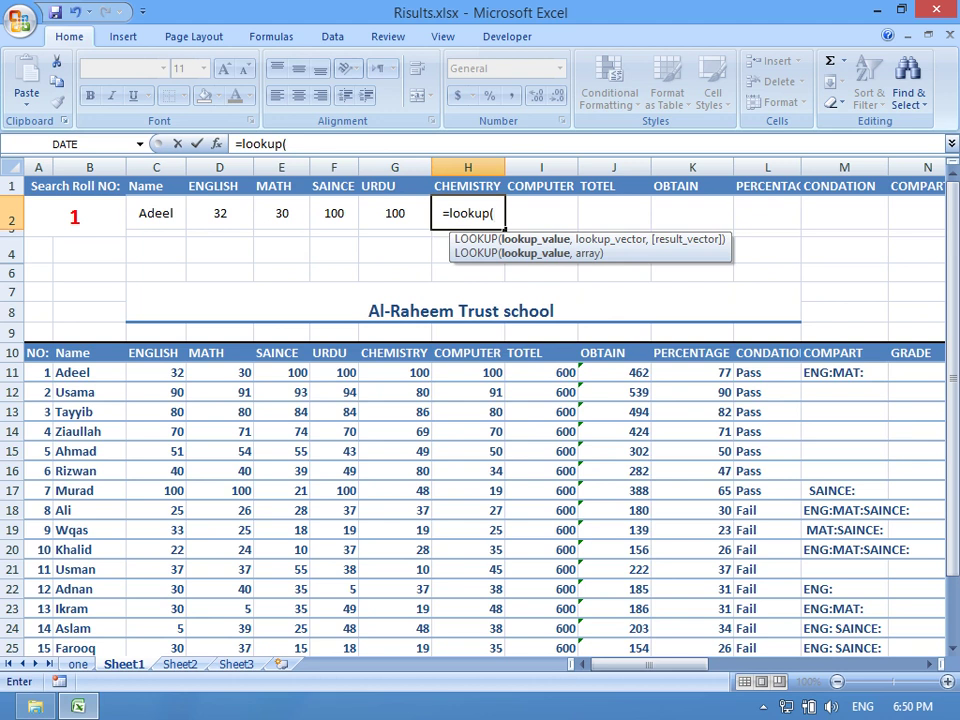
pyautogui.click(75, 213)
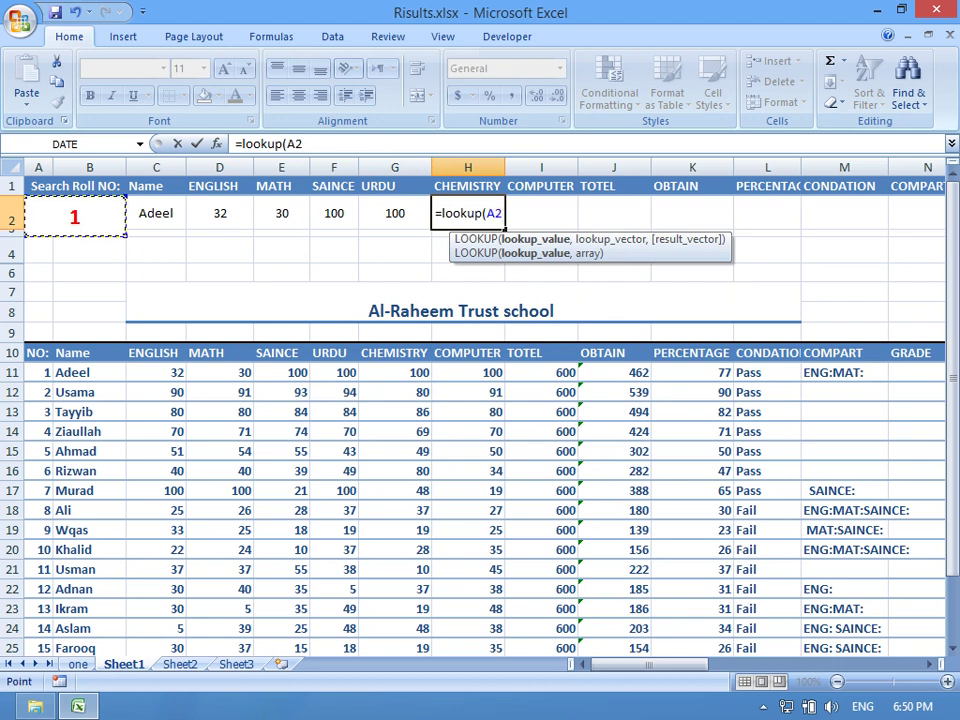
pyautogui.moveTo(40, 372)
pyautogui.mouseDown()
pyautogui.moveTo(125, 418)
pyautogui.moveTo(882, 566)
pyautogui.mouseUp()
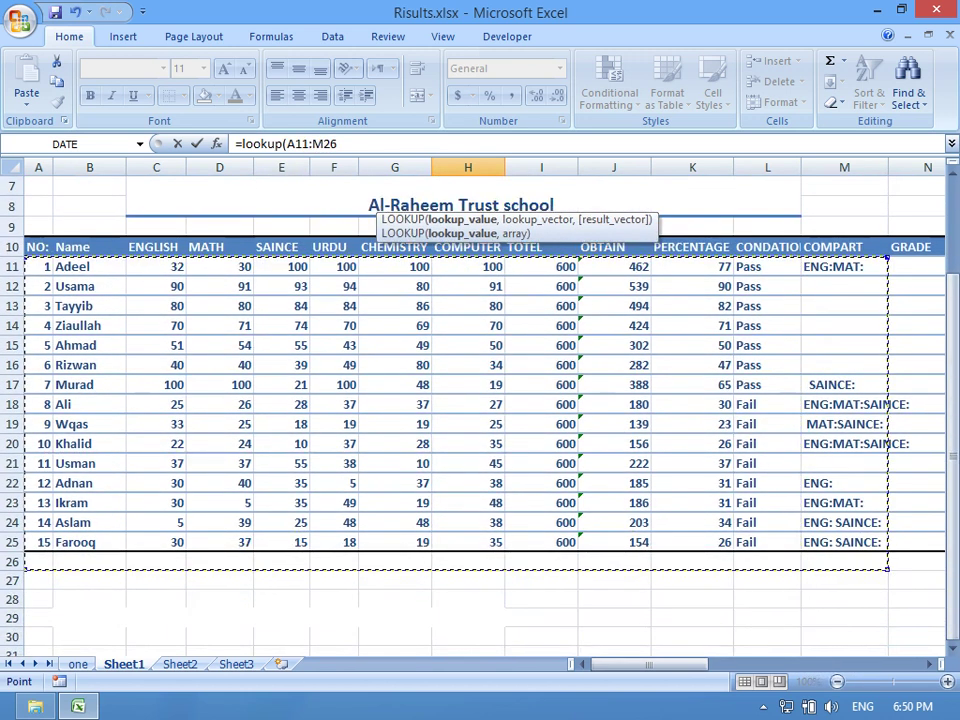
pyautogui.press('Escape')
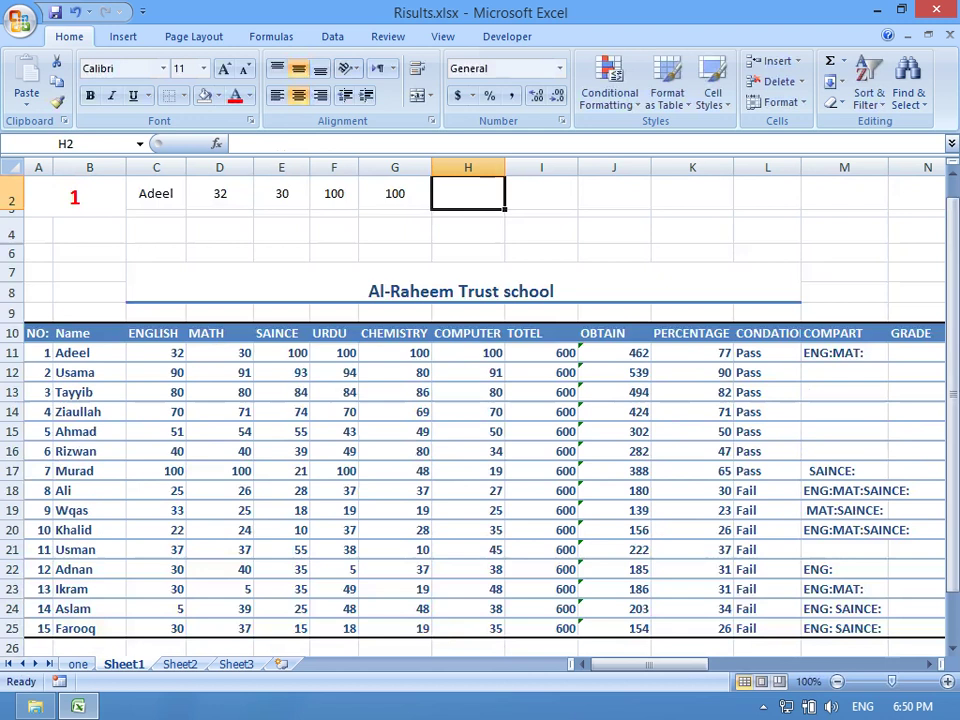
# Retype =lookup( in H2 and review its argument forms and formula text.
pyautogui.write('=look')
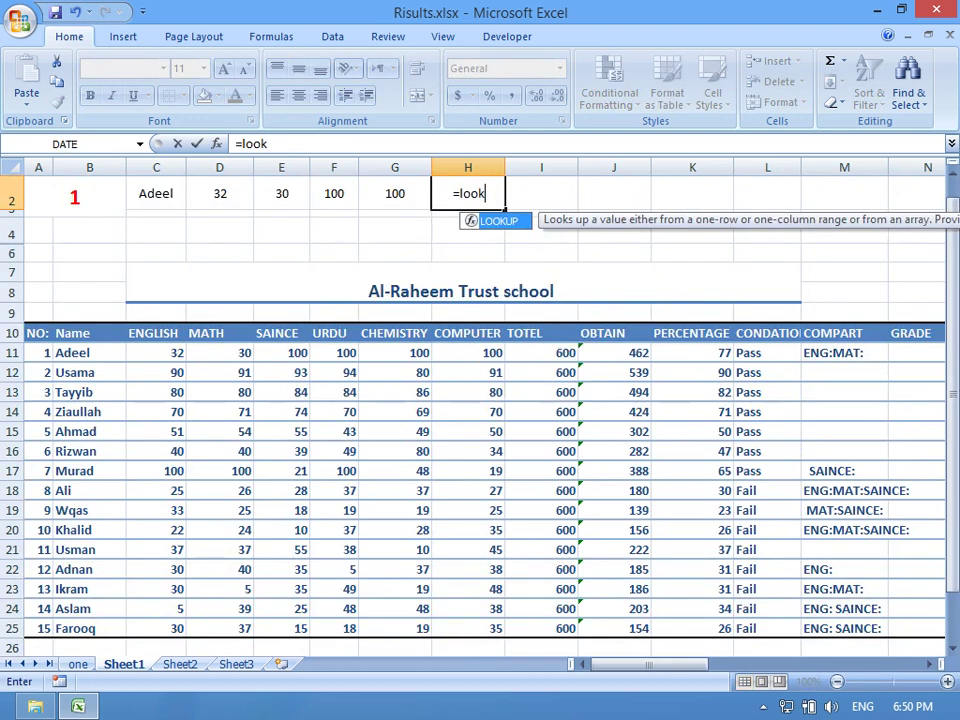
pyautogui.write('up')
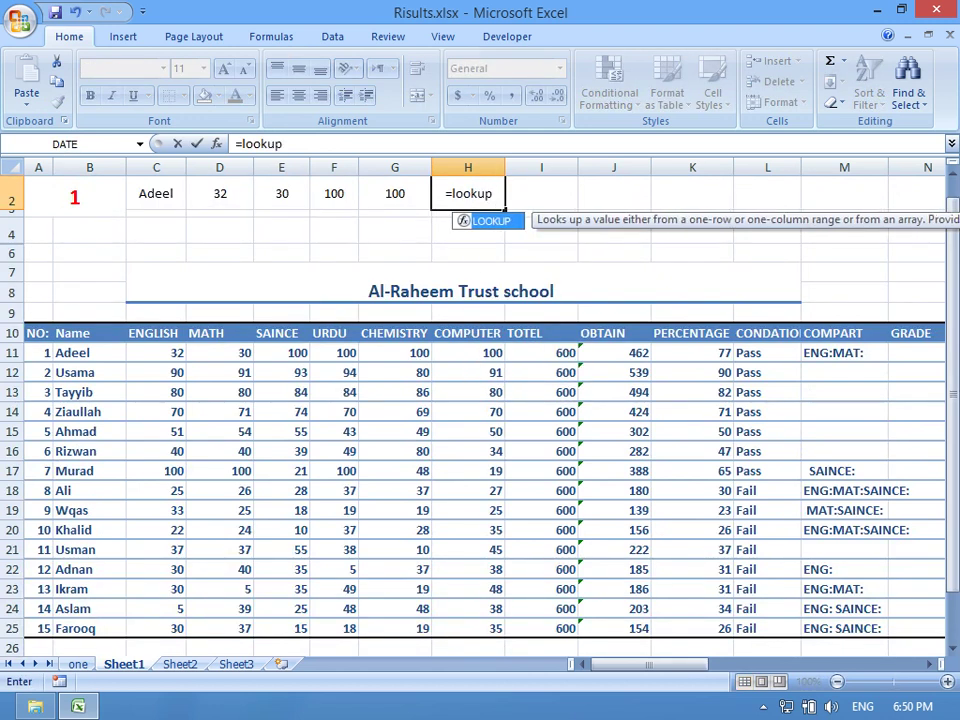
pyautogui.write('(')
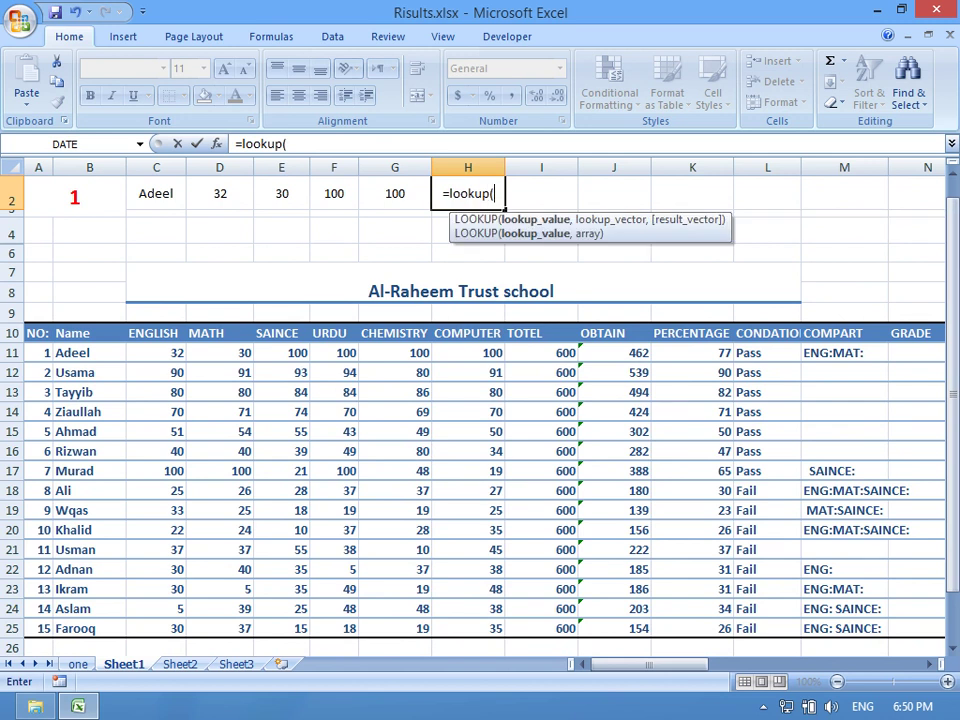
pyautogui.hotkey('ctrl', 'a')
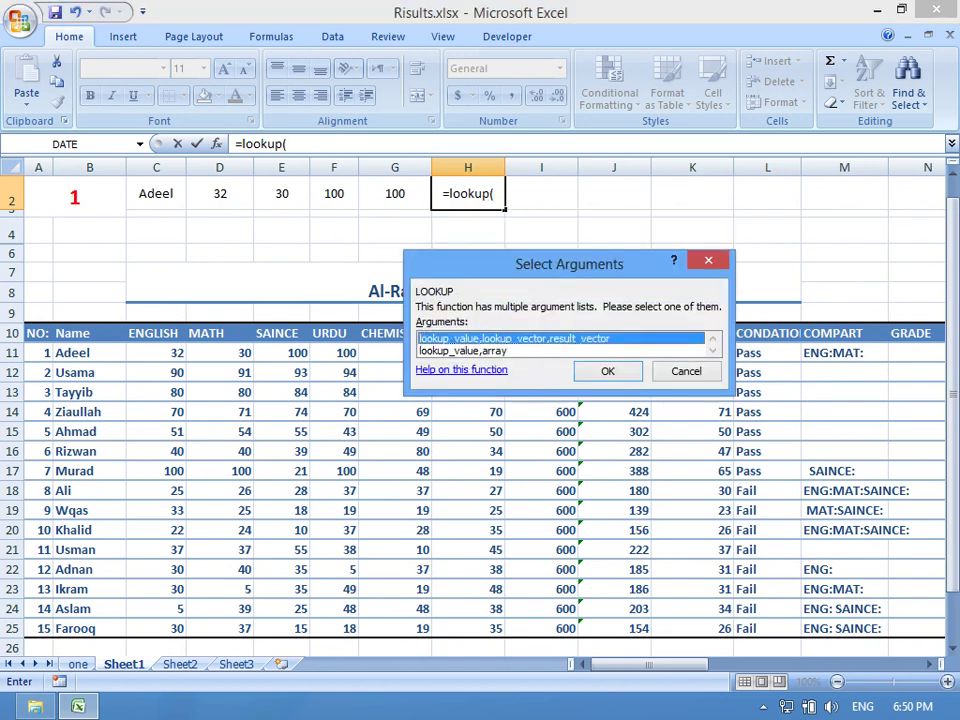
pyautogui.press('Escape')
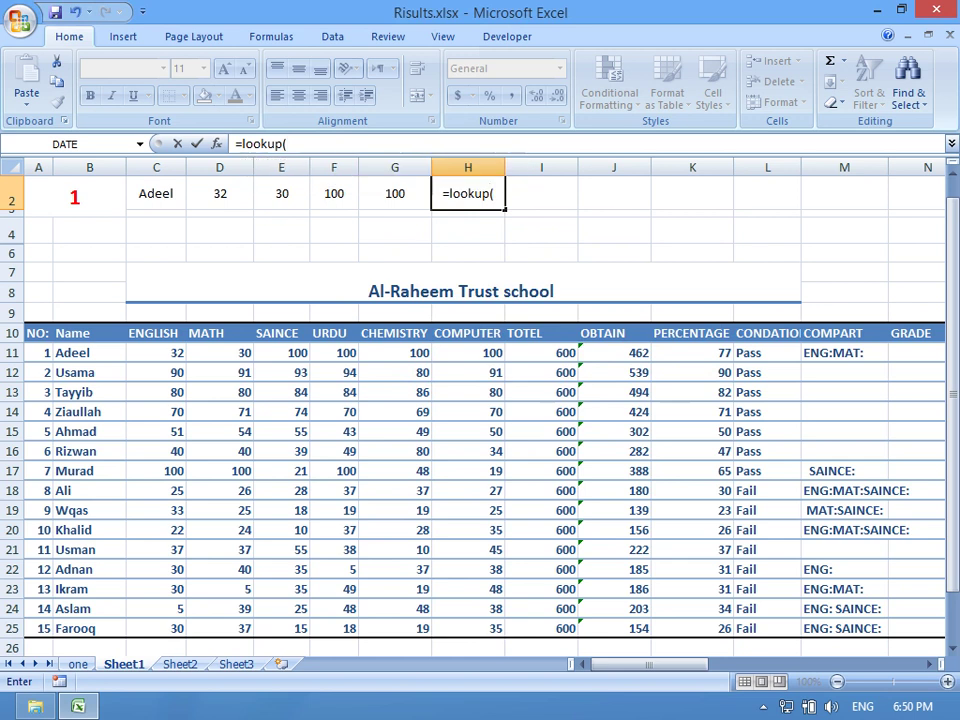
pyautogui.doubleClick(469, 193)
pyautogui.press('Right')
pyautogui.hotkey('shift', 'Left')
pyautogui.hotkey('shift', 'Left')
pyautogui.hotkey('shift', 'Home')
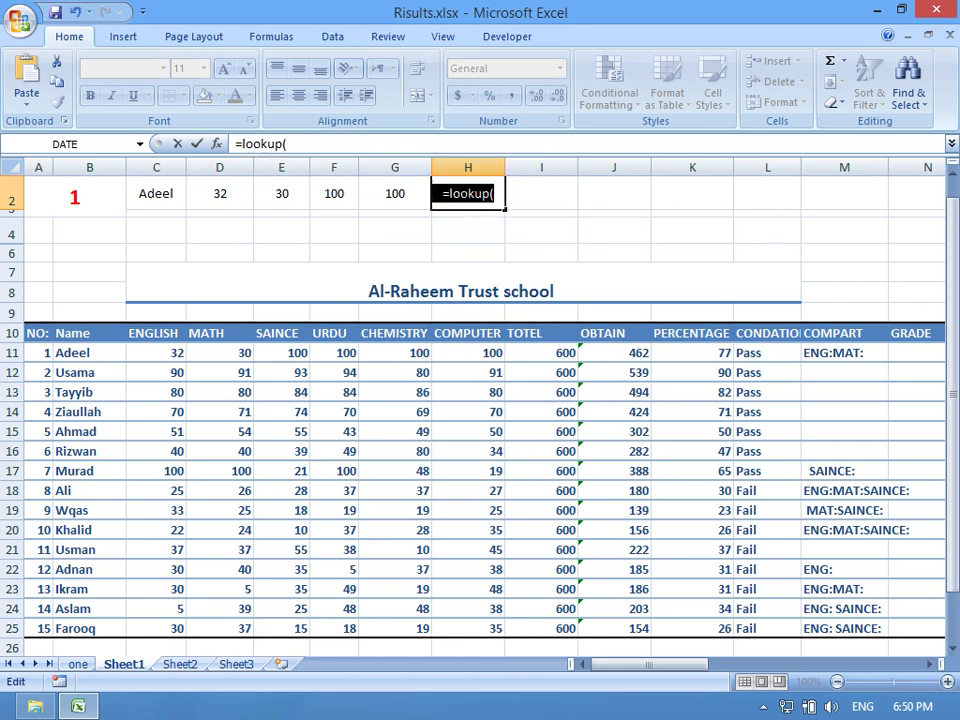
pyautogui.click(494, 193)
# Complete H2 as =LOOKUP(A2,A11:M25,G11:G25) to return the Chemistry mark.
pyautogui.click(75, 197)
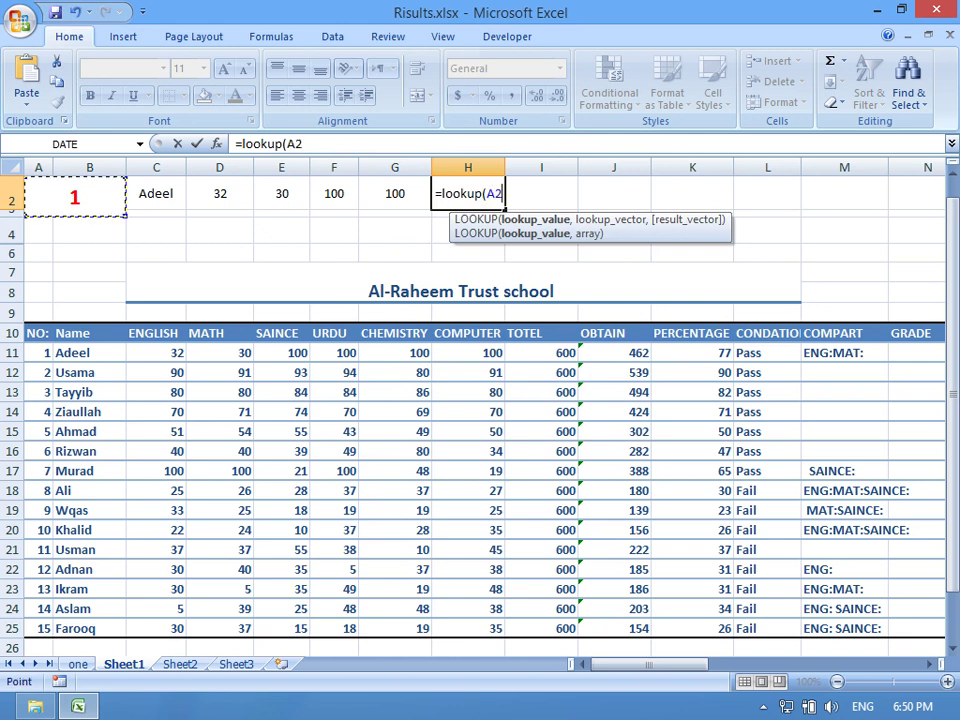
pyautogui.write(',')
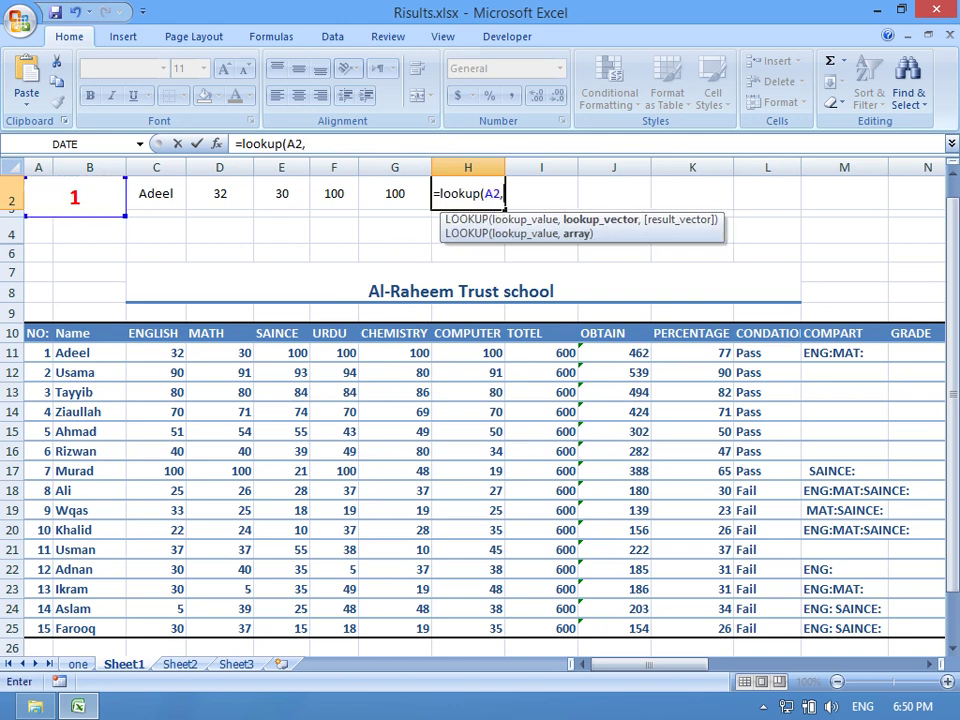
pyautogui.click(38, 352)
pyautogui.moveTo(38, 352); pyautogui.dragTo(886, 636)
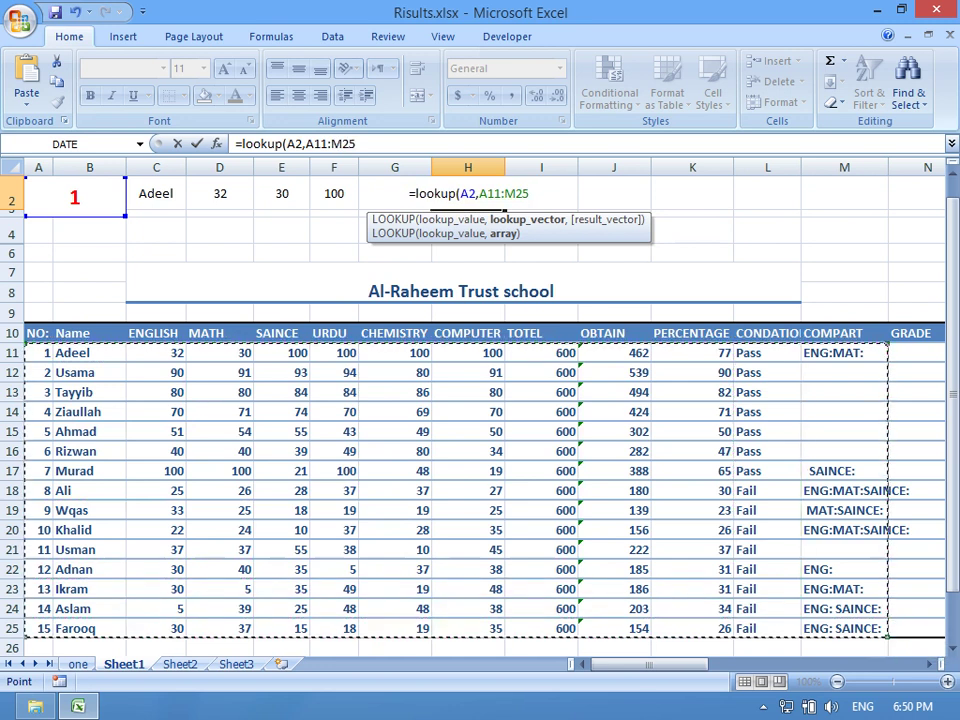
pyautogui.write(',')
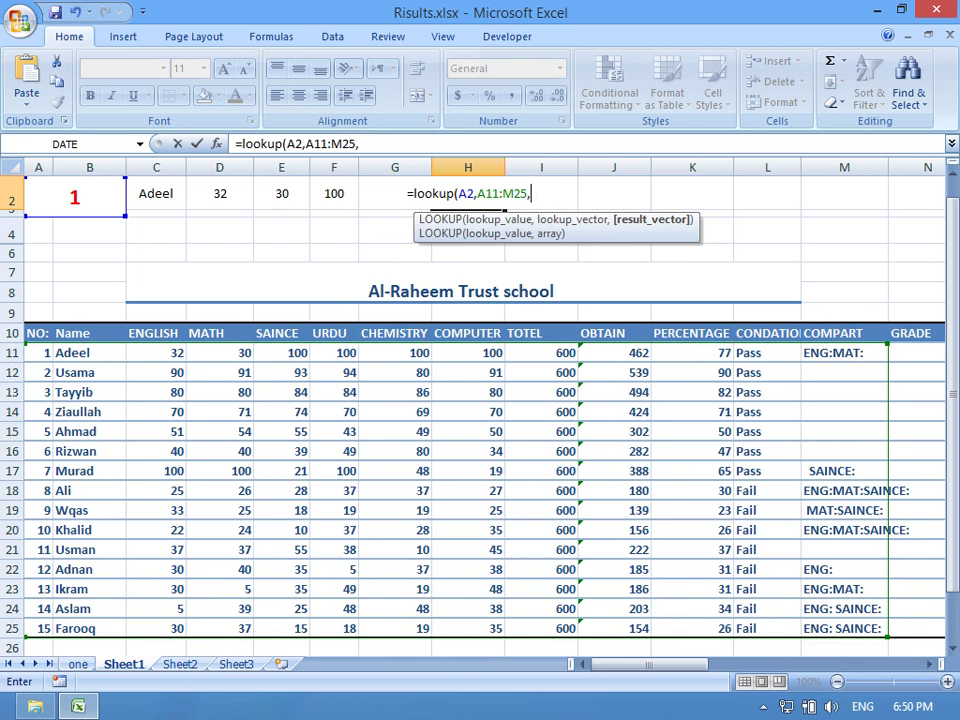
pyautogui.hotkey('ctrl', 'shift', 'Left')
pyautogui.hotkey('ctrl', 'shift', 'Left')
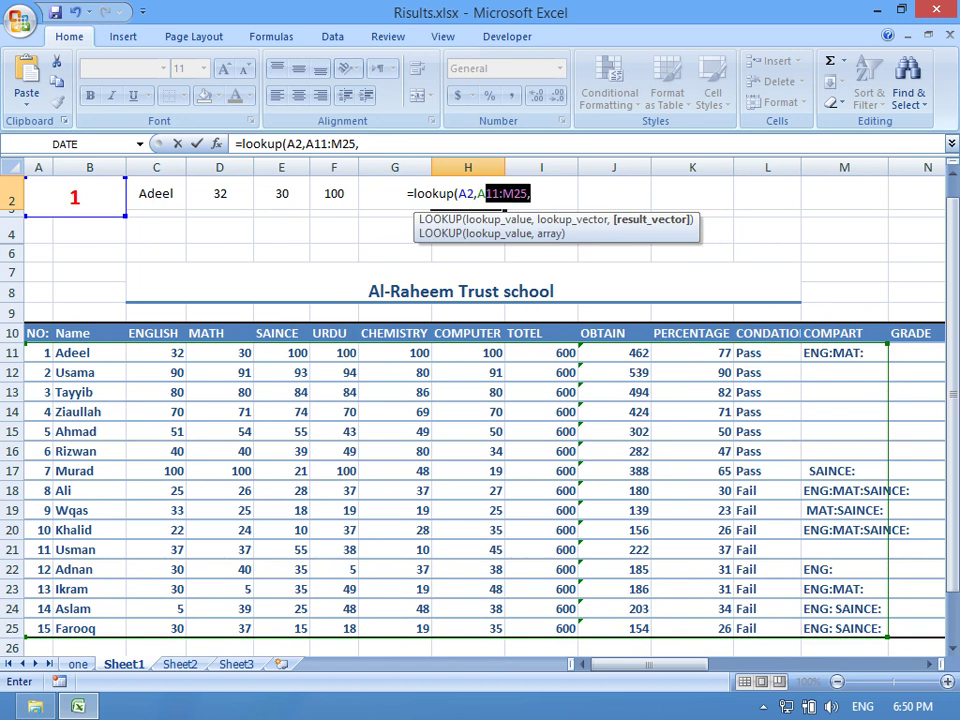
pyautogui.hotkey('ctrl', 'shift', 'Left')
pyautogui.hotkey('ctrl', 'shift', 'Left')
pyautogui.hotkey('ctrl', 'shift', 'Left')
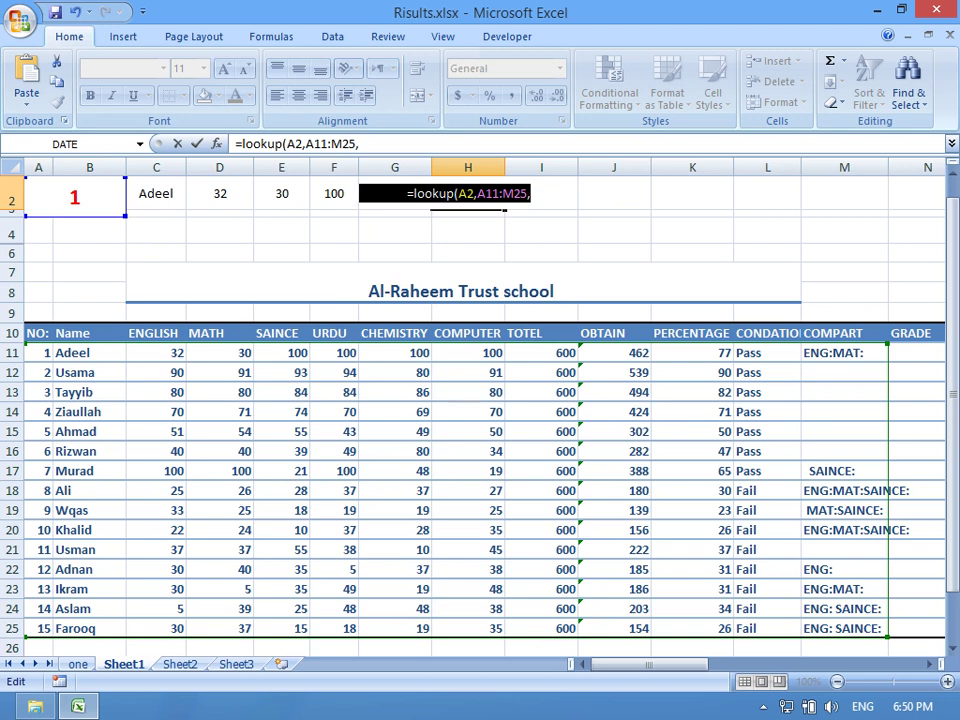
pyautogui.press('End')
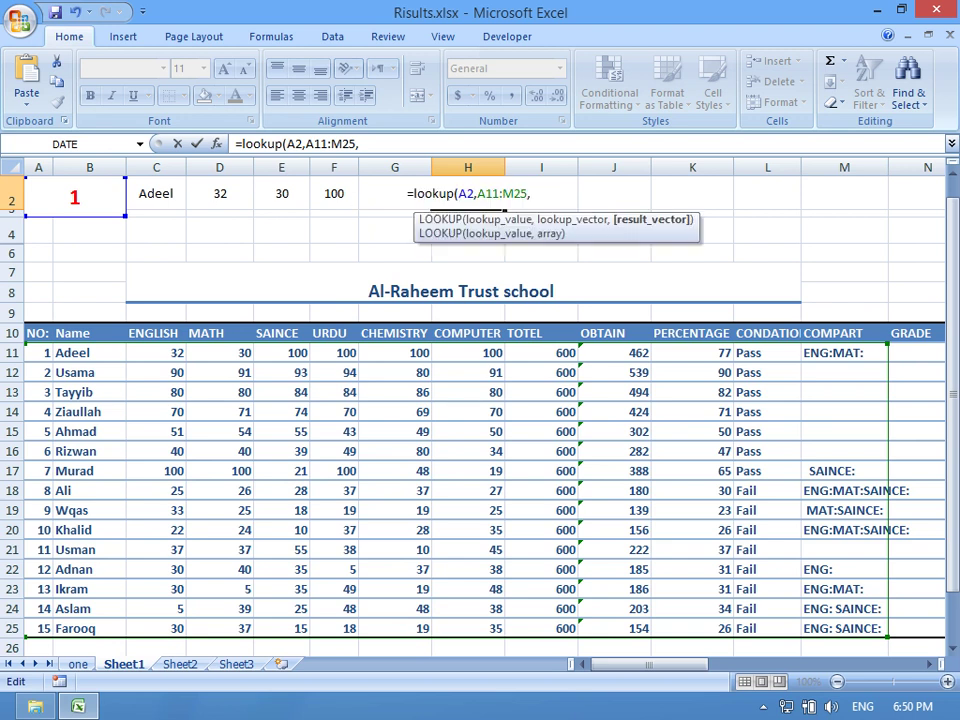
pyautogui.moveTo(395, 352); pyautogui.dragTo(415, 632)
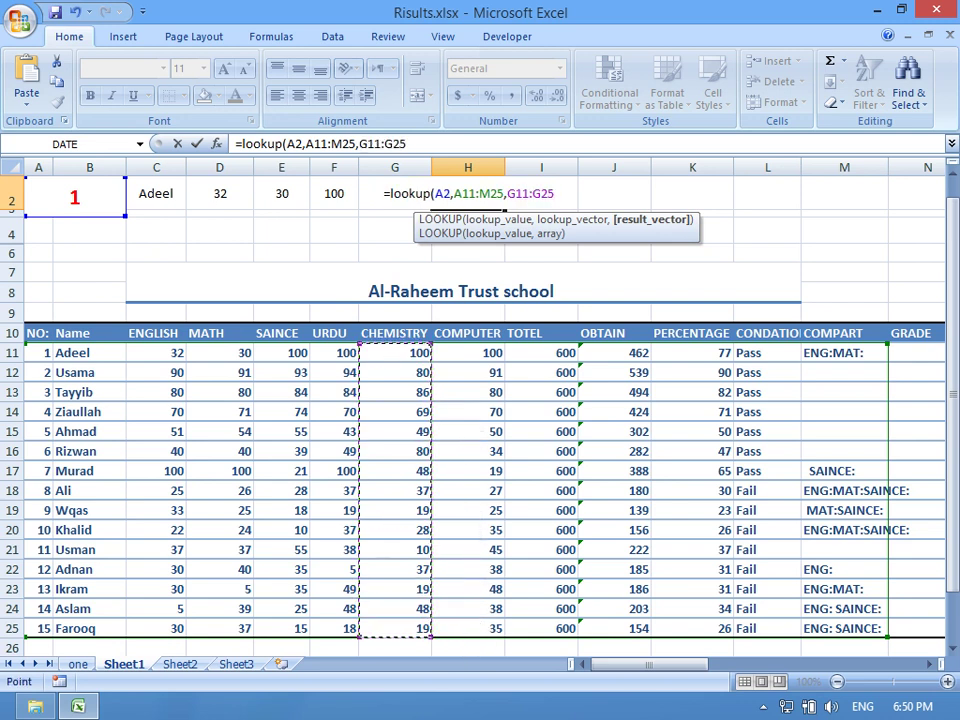
pyautogui.press('Return')
# Add LOOKUP formulas in I2 (H11:H25, COMPUTER, 100) and J2 (I11:I25, TOTEL, 600).
pyautogui.doubleClick(542, 193)
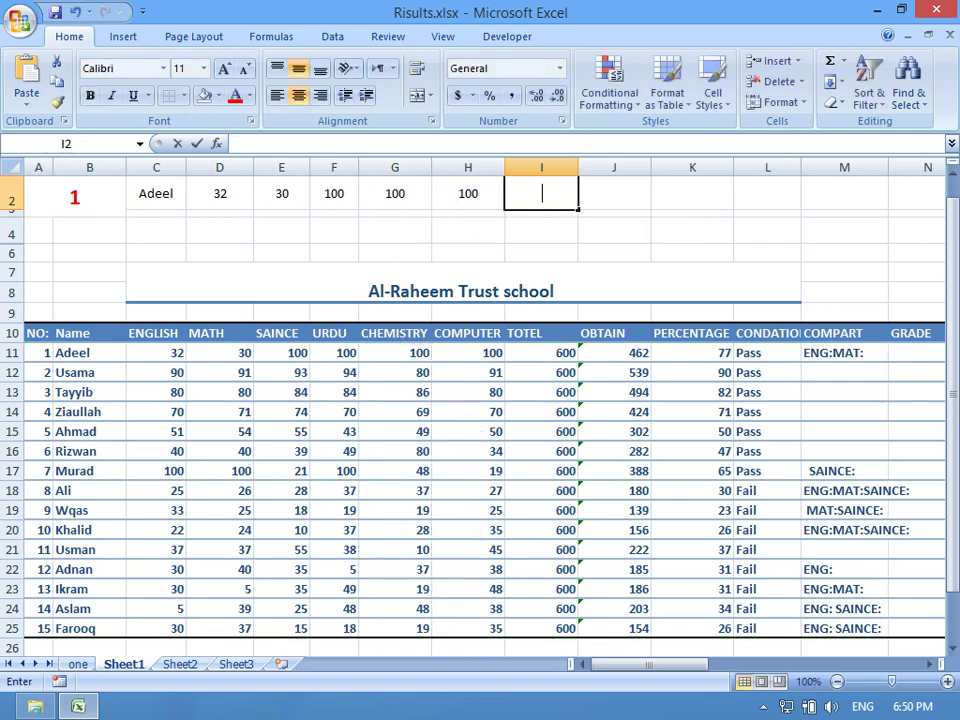
pyautogui.write('=lookup(A2,A11:M25,')
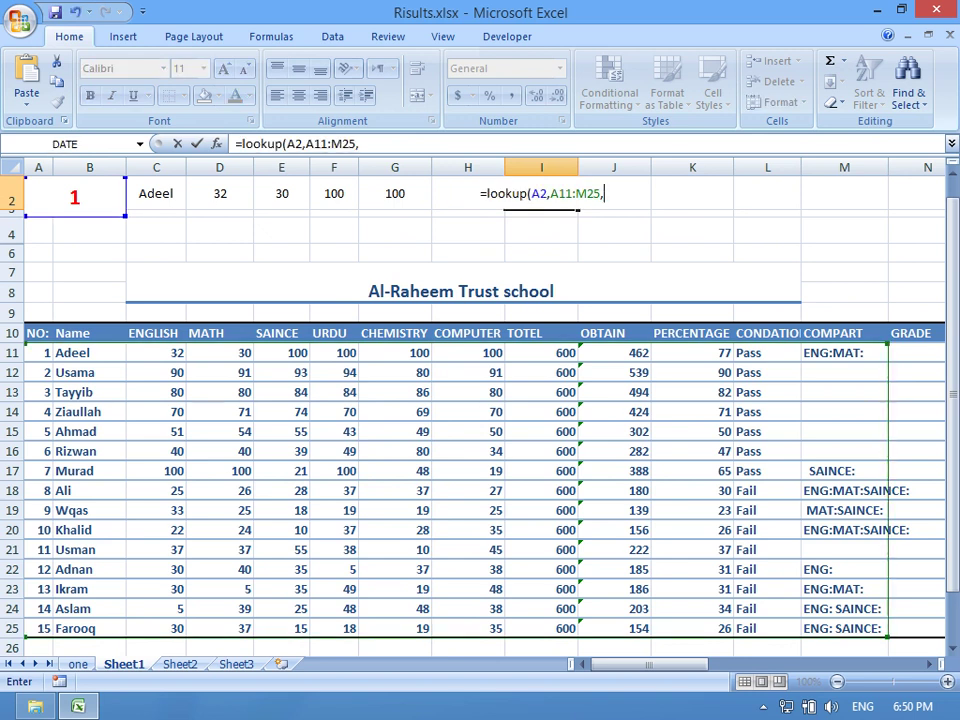
pyautogui.moveTo(467, 352); pyautogui.dragTo(467, 628)
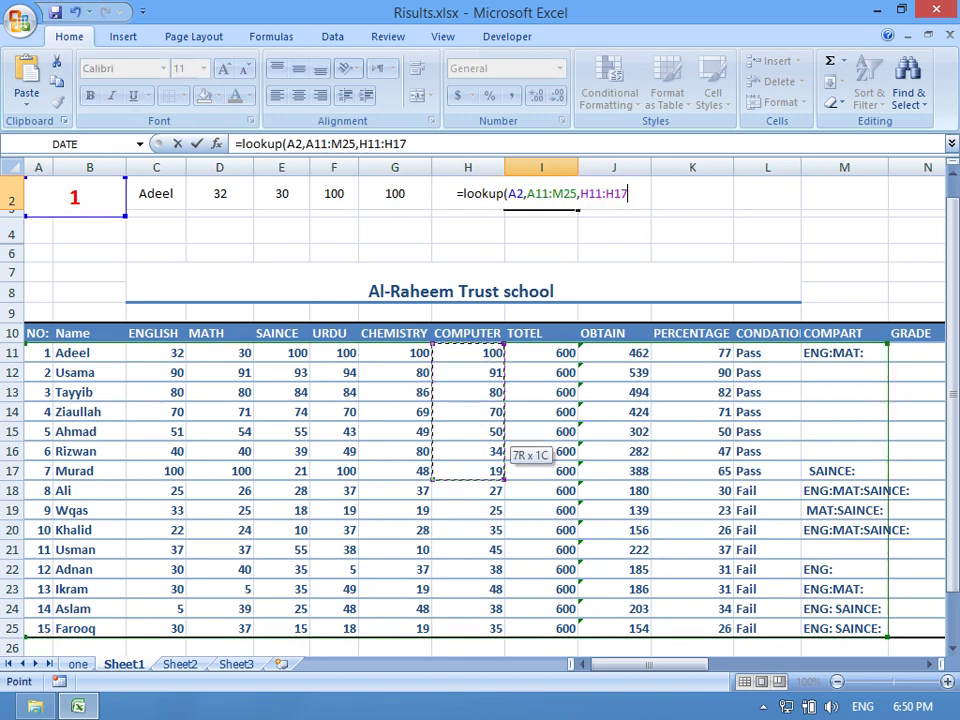
pyautogui.press('Return')
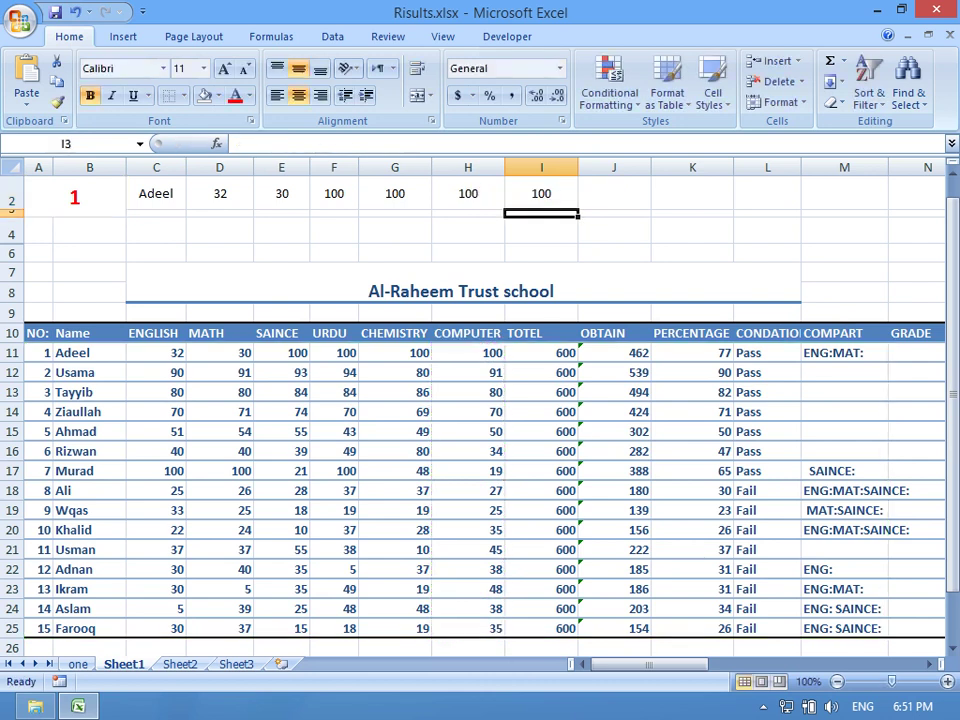
pyautogui.click(614, 197)
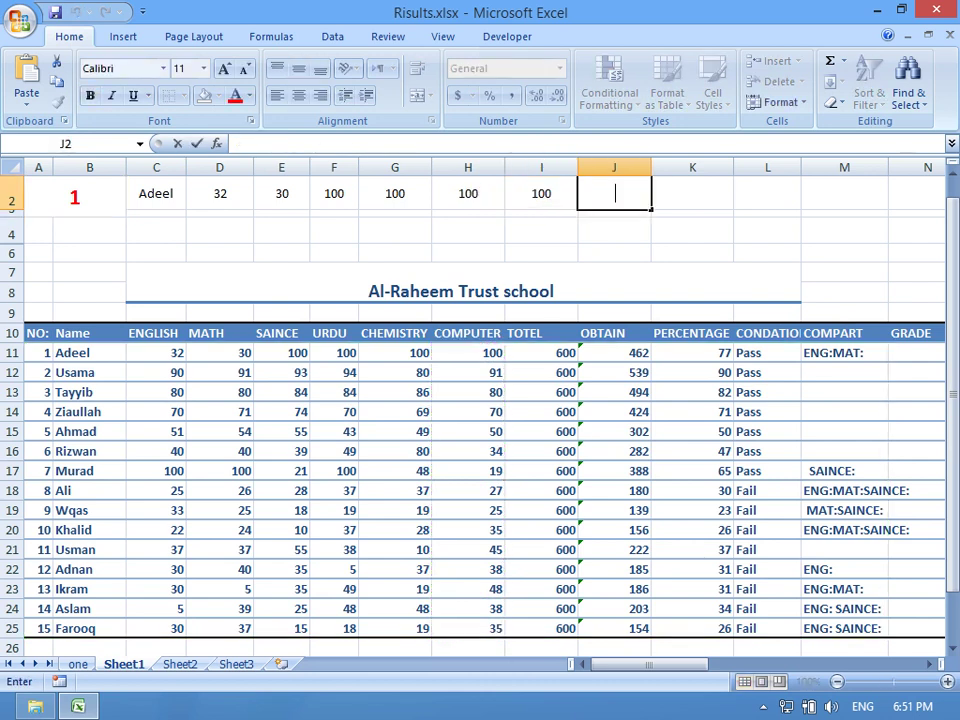
pyautogui.write('=lookup(A2,A11:M25,')
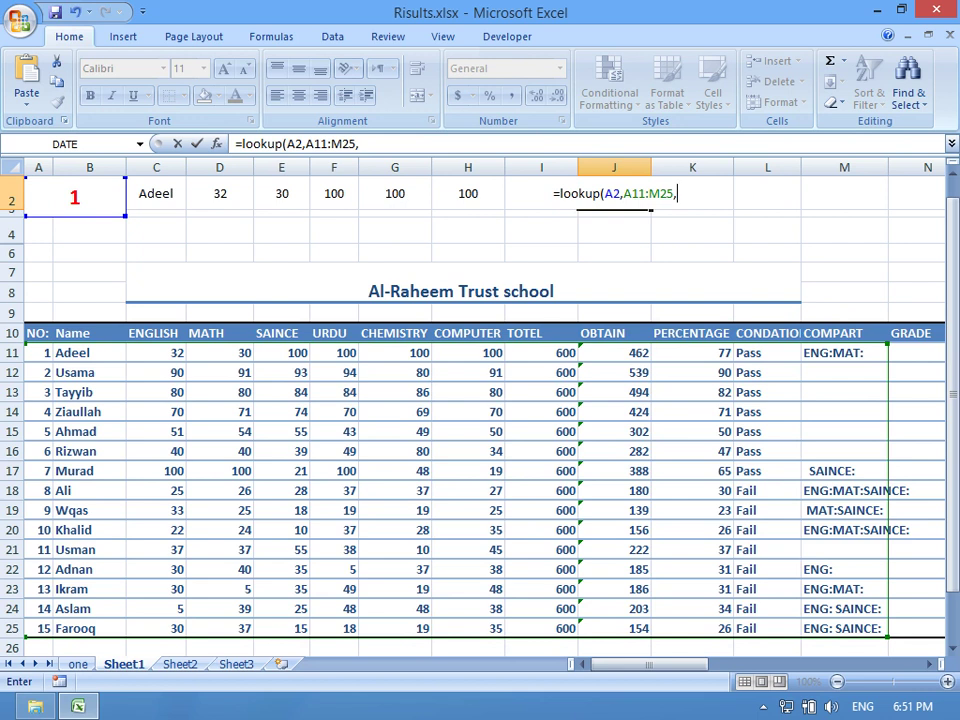
pyautogui.moveTo(541, 352); pyautogui.dragTo(541, 628)
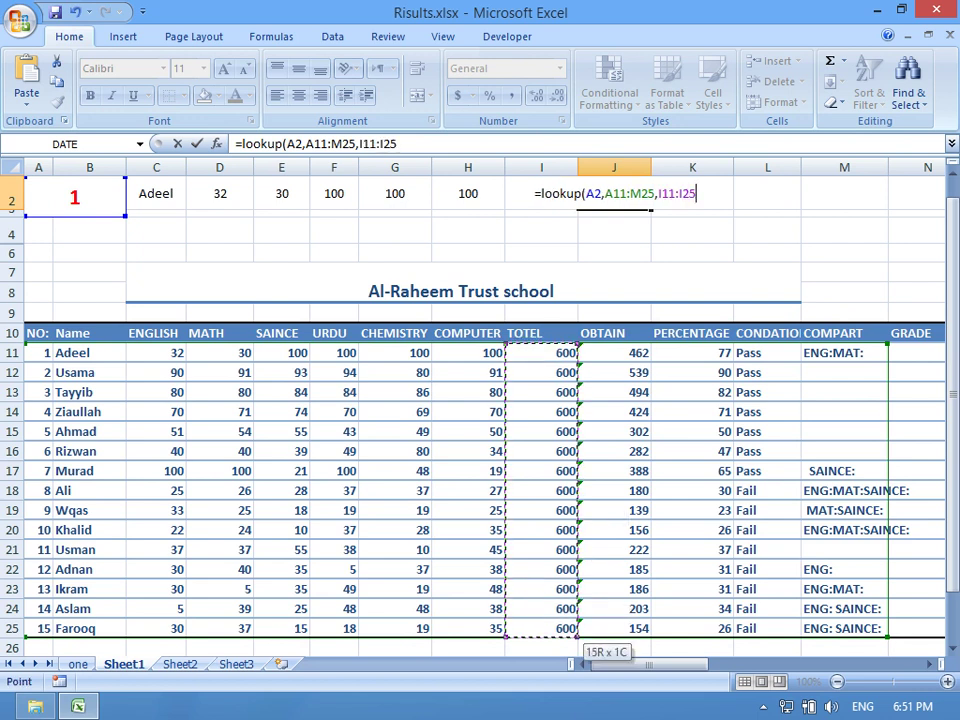
pyautogui.press('Return')
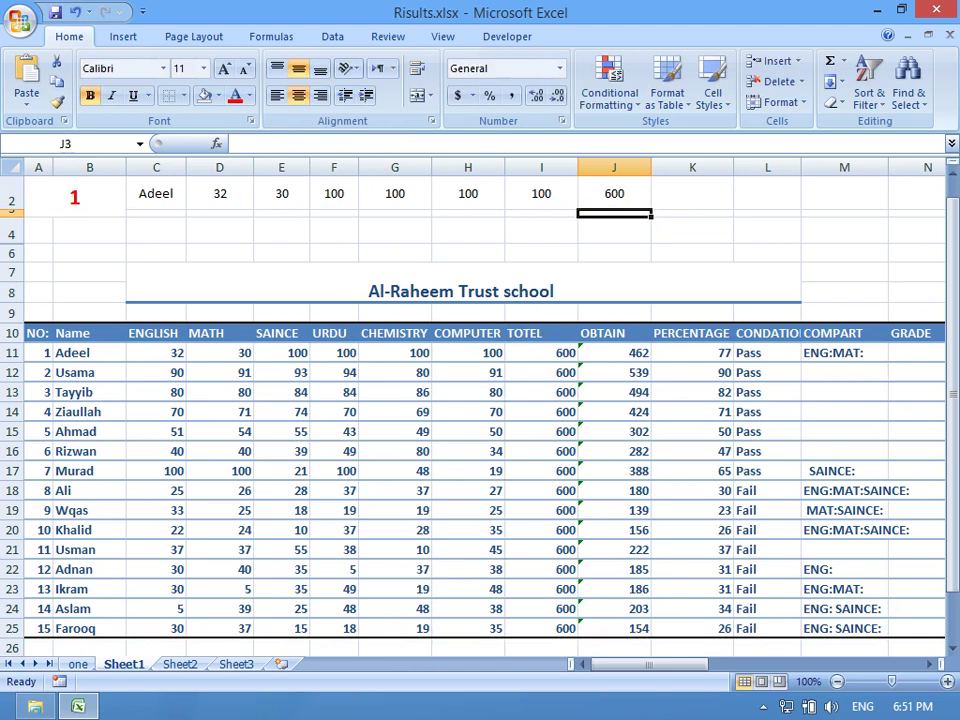
# Add LOOKUP formulas in K2 (J11:J25, OBTAIN, 462) and L2 (K11:K25, PERCENTAGE, 77).
pyautogui.click(692, 313)
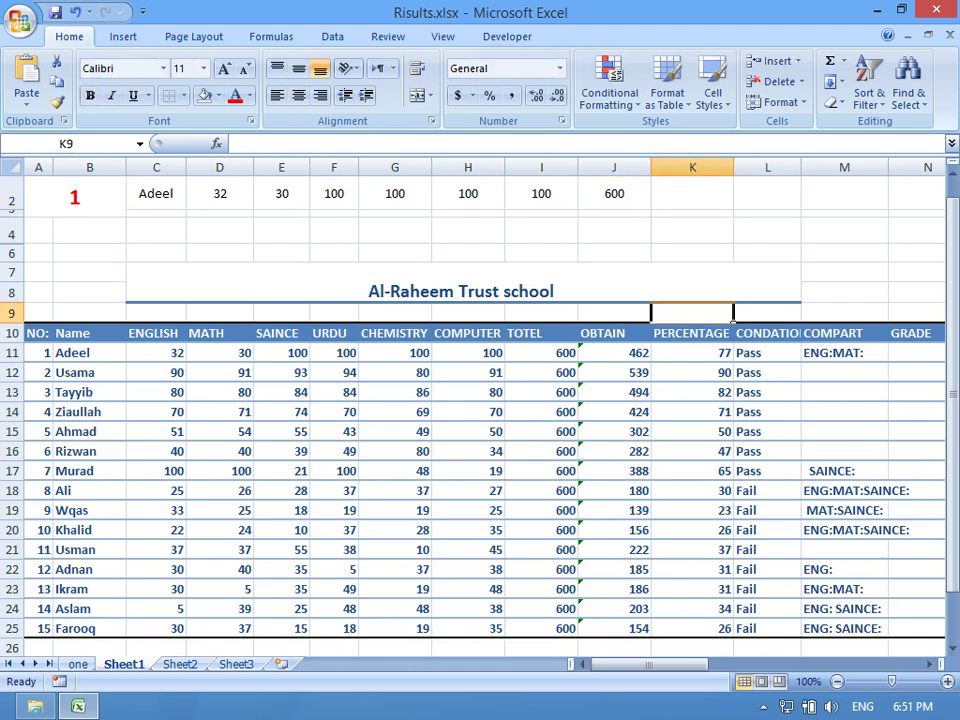
pyautogui.doubleClick(692, 193)
pyautogui.write('=lookup(A2,A11:M25,')
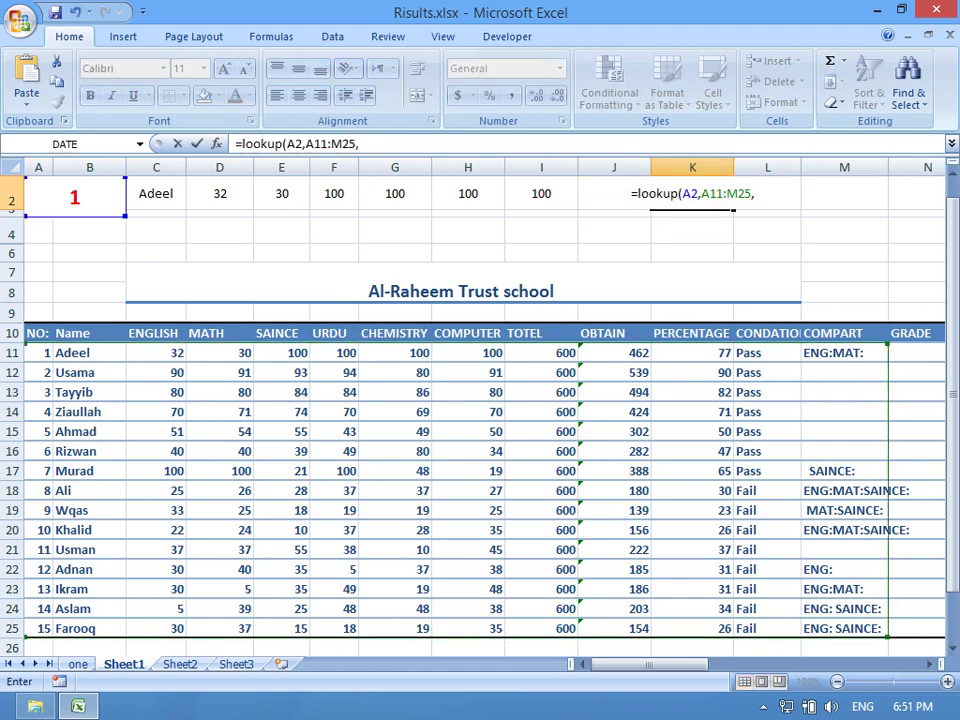
pyautogui.moveTo(614, 356); pyautogui.dragTo(650, 635)
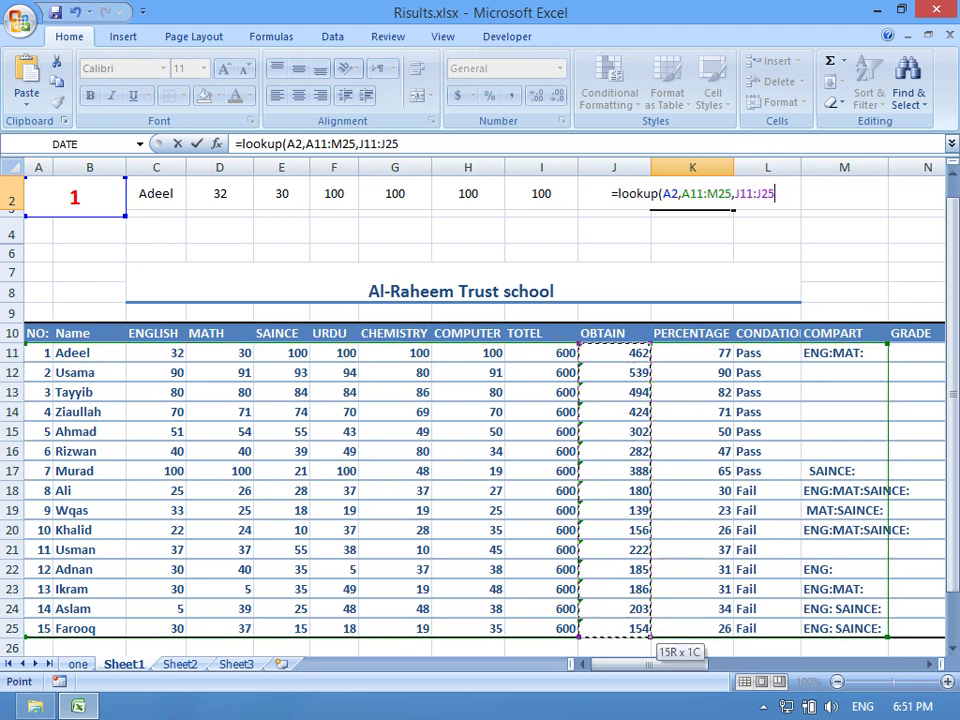
pyautogui.press('Return')
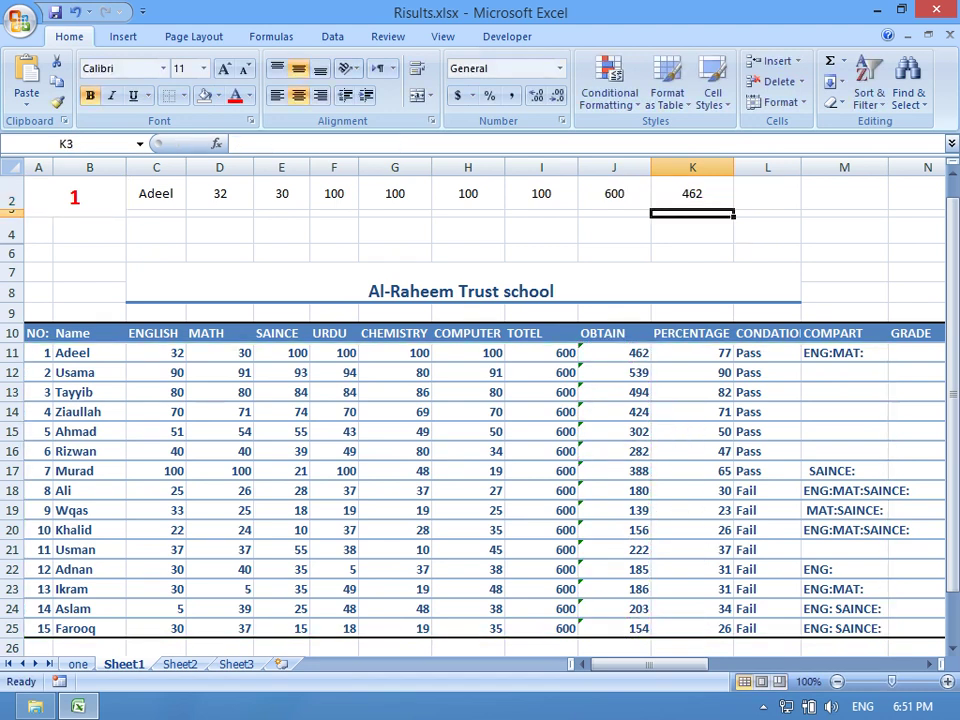
pyautogui.doubleClick(767, 200)
pyautogui.write('=lookup(A2,A11:M25,')
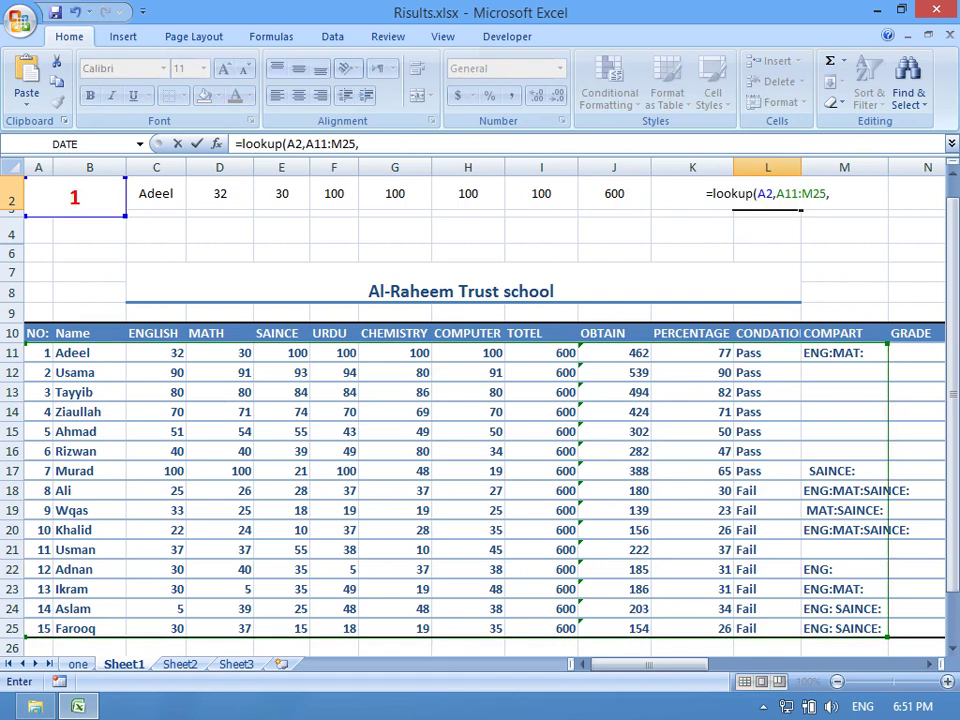
pyautogui.moveTo(700, 352); pyautogui.dragTo(725, 632)
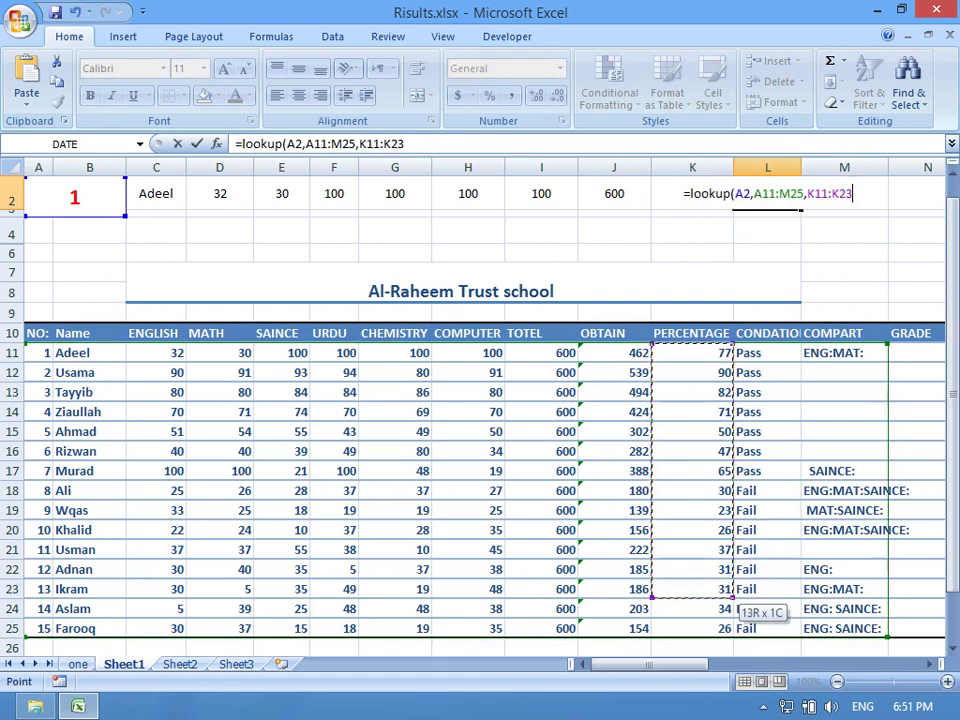
pyautogui.press('Return')
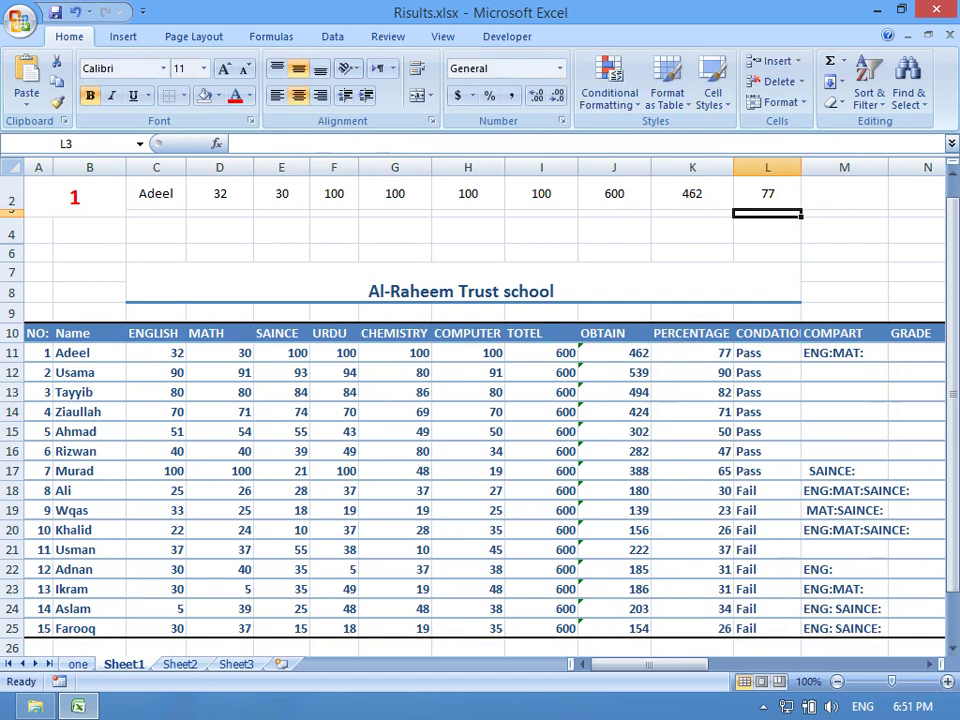
pyautogui.press('Right')
pyautogui.press('Up')
# Enter =LOOKUP(A2,A11:M25,L11:L25) in M2 for Pass and autofit column L.
pyautogui.press('F2')
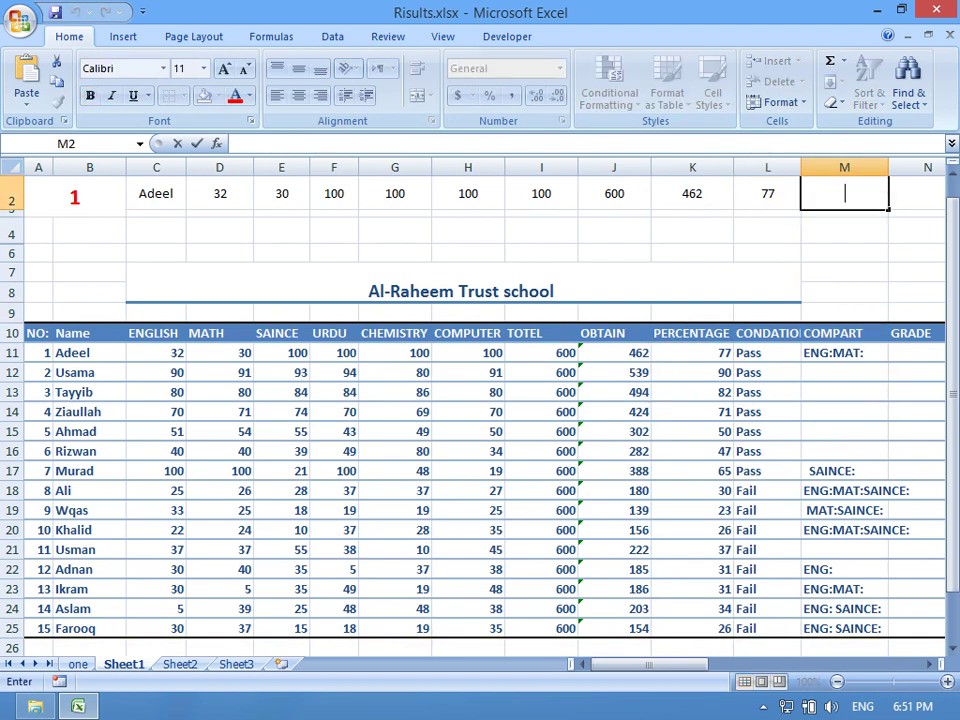
pyautogui.write('=lookup(A2,A11:M25,')
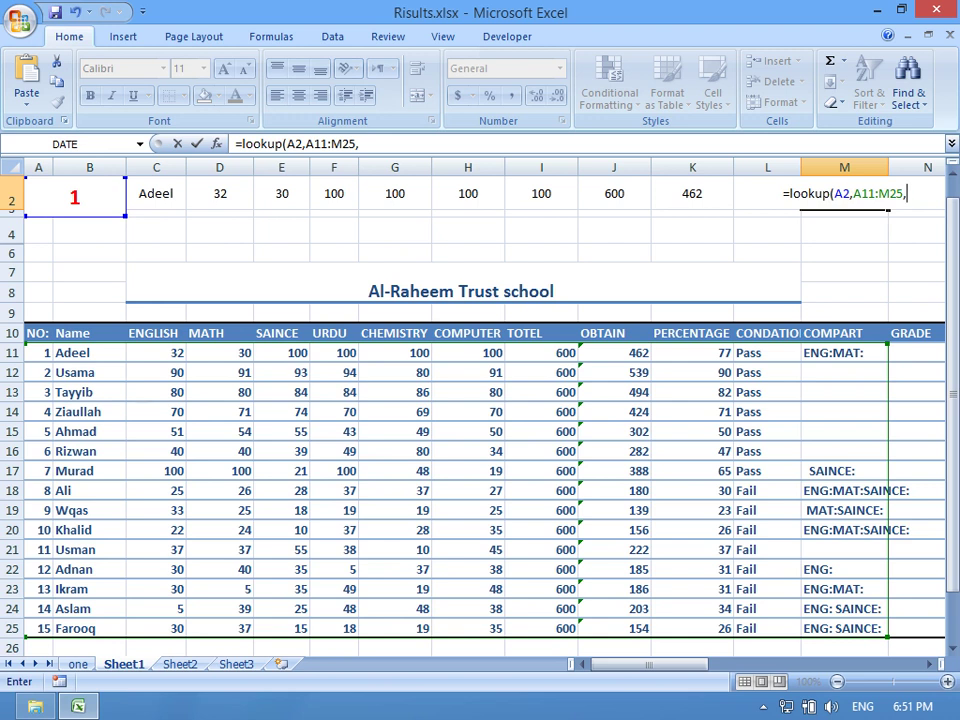
pyautogui.moveTo(767, 352); pyautogui.dragTo(767, 628)
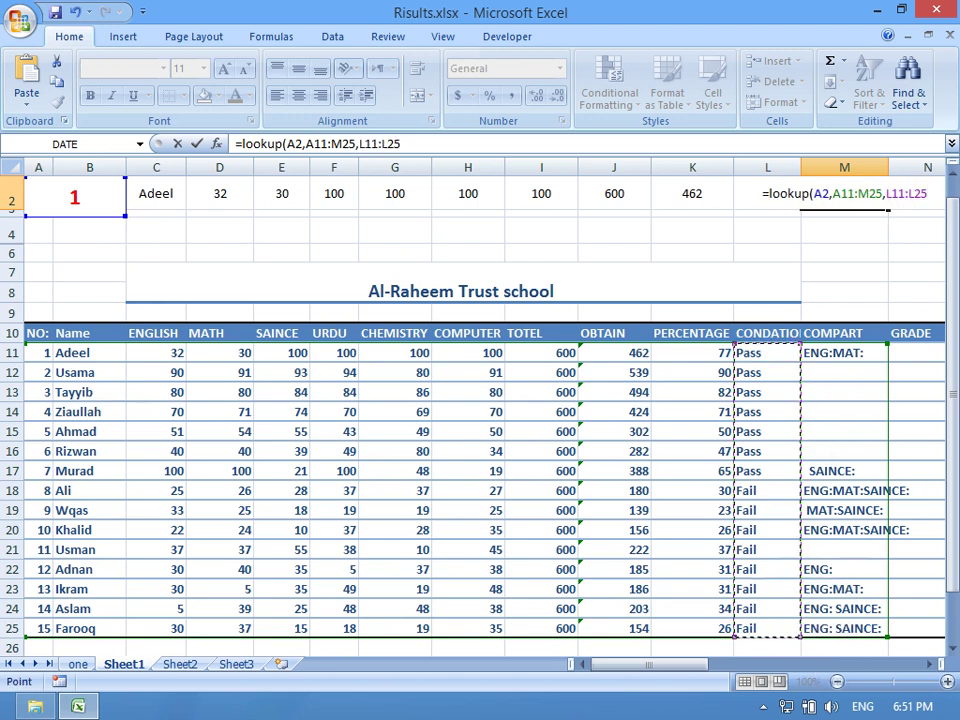
pyautogui.press('Return')
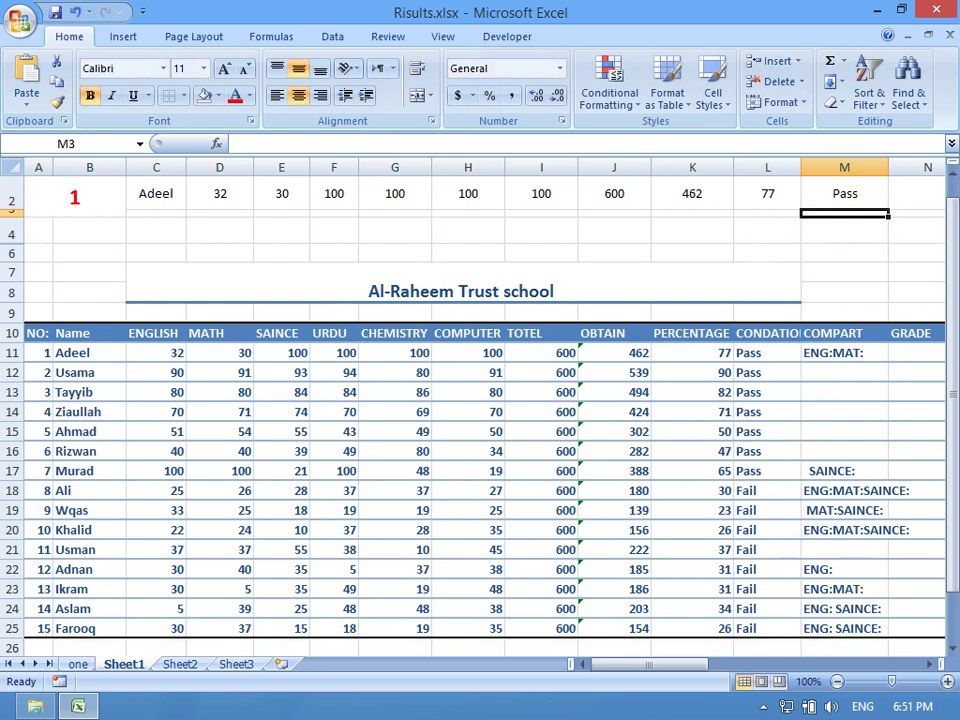
pyautogui.doubleClick(801, 167)
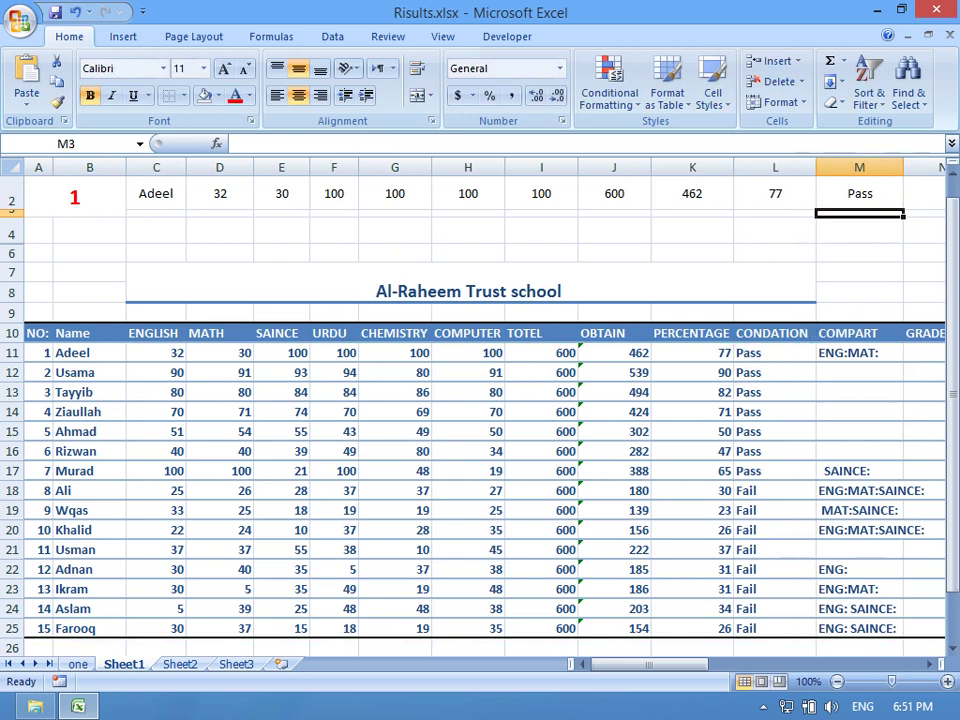
# Enter =LOOKUP(A2,A11:M25,M11:M25) in N2 to return the COMPART subjects ENG:MAT:.
pyautogui.click(859, 352)
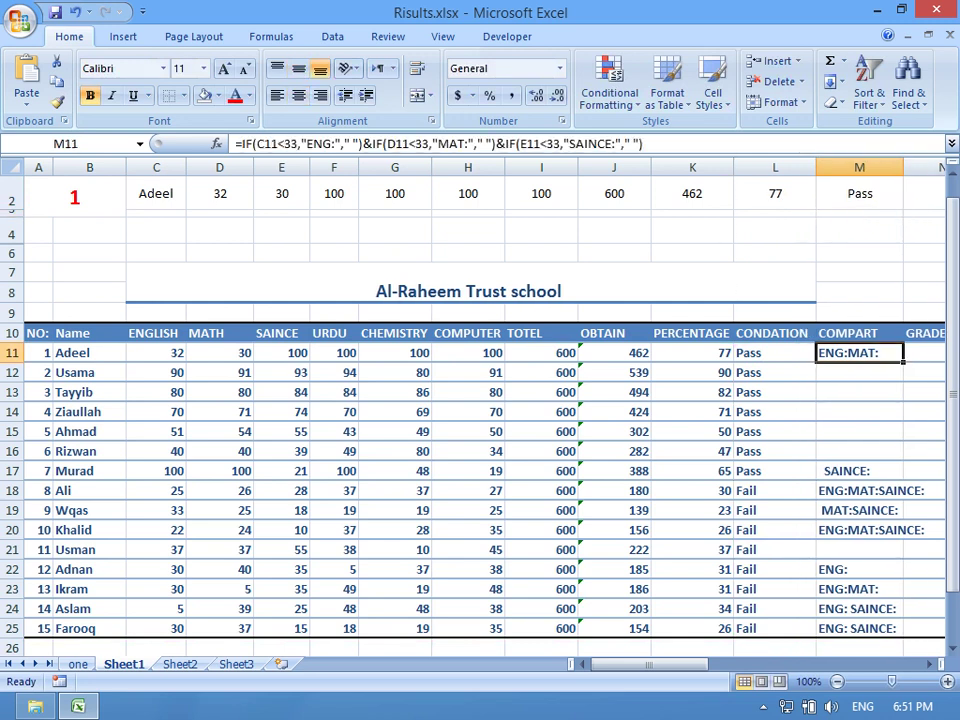
pyautogui.click(925, 193)
pyautogui.press('F2')
pyautogui.write('=lookup(A2,A11:M25,')
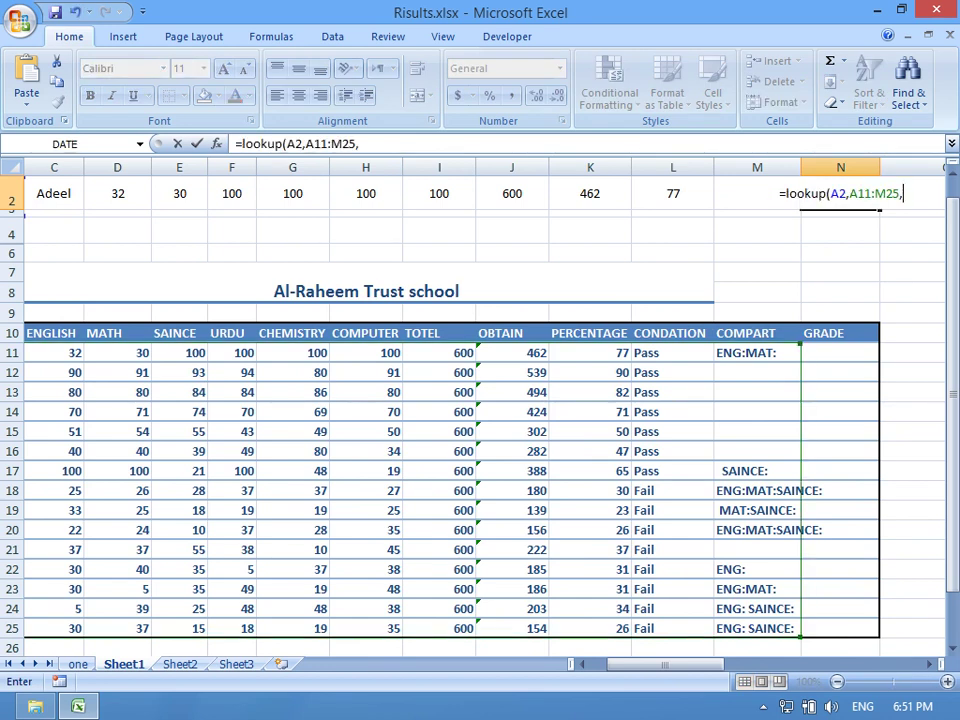
pyautogui.moveTo(757, 352); pyautogui.dragTo(757, 628)
pyautogui.press('Return')
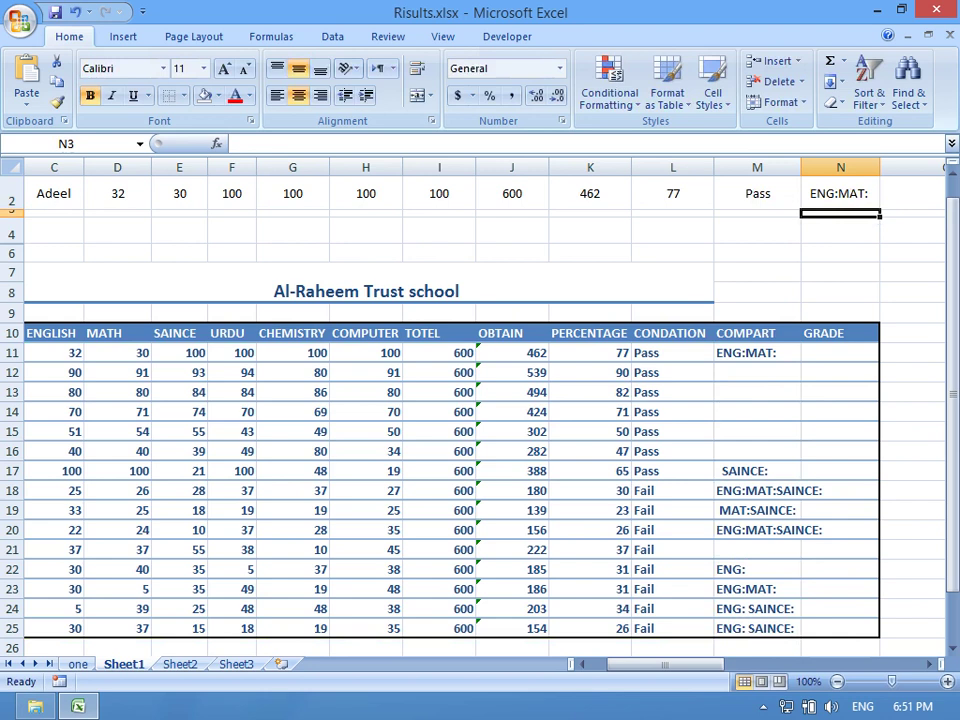
pyautogui.moveTo(952, 400); pyautogui.dragTo(952, 380)
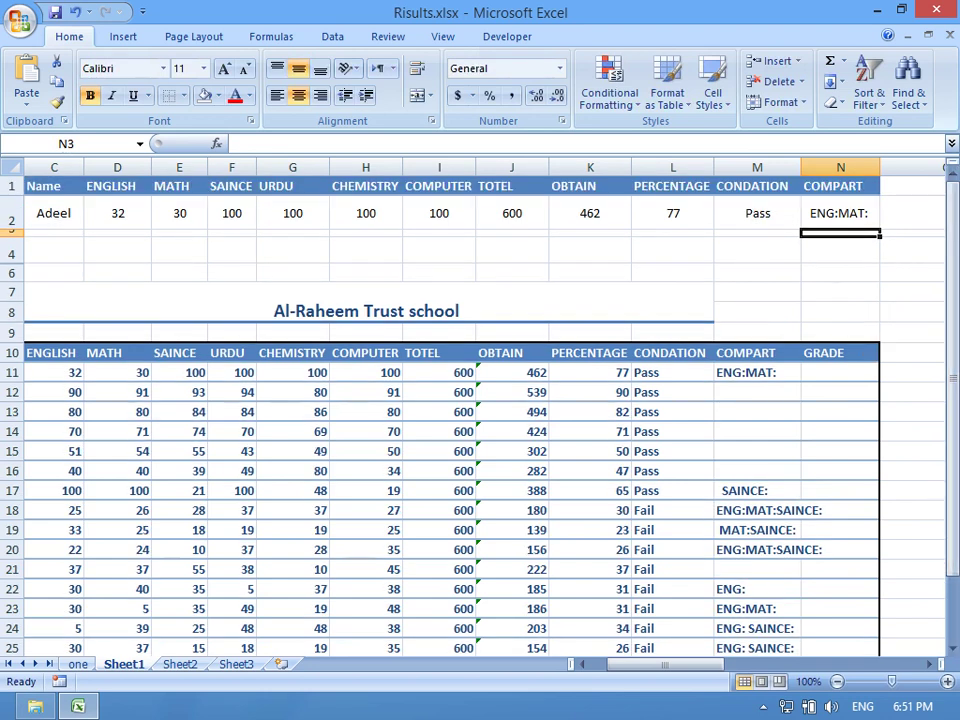
pyautogui.click(757, 292)
pyautogui.press('Up')
pyautogui.press('Up')
pyautogui.press('Up')
pyautogui.press('Up')
pyautogui.press('Up')
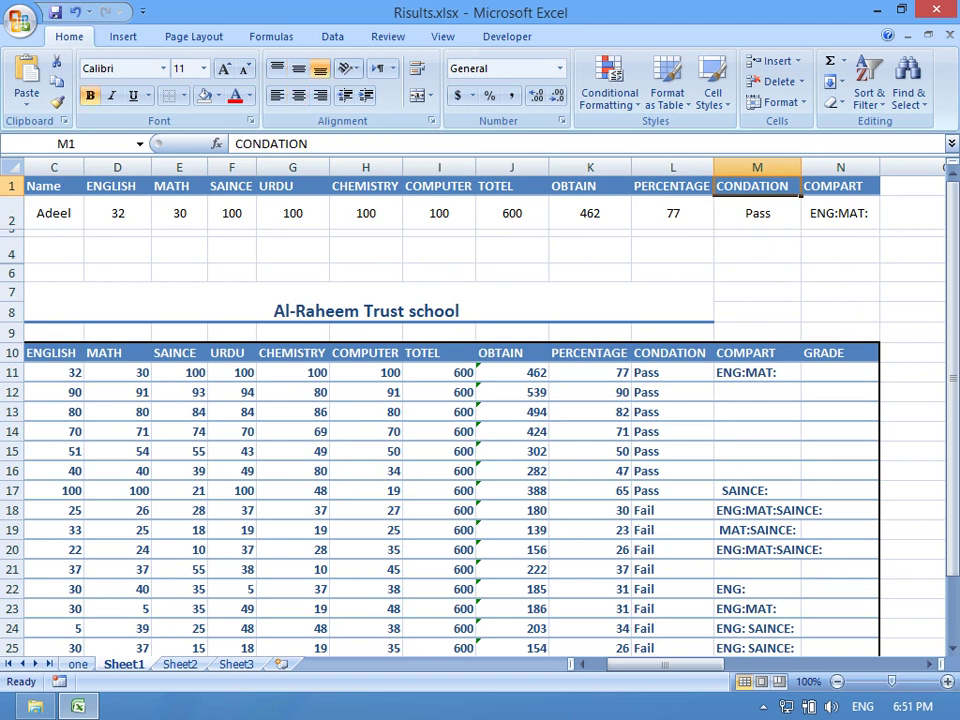
pyautogui.click(840, 292)
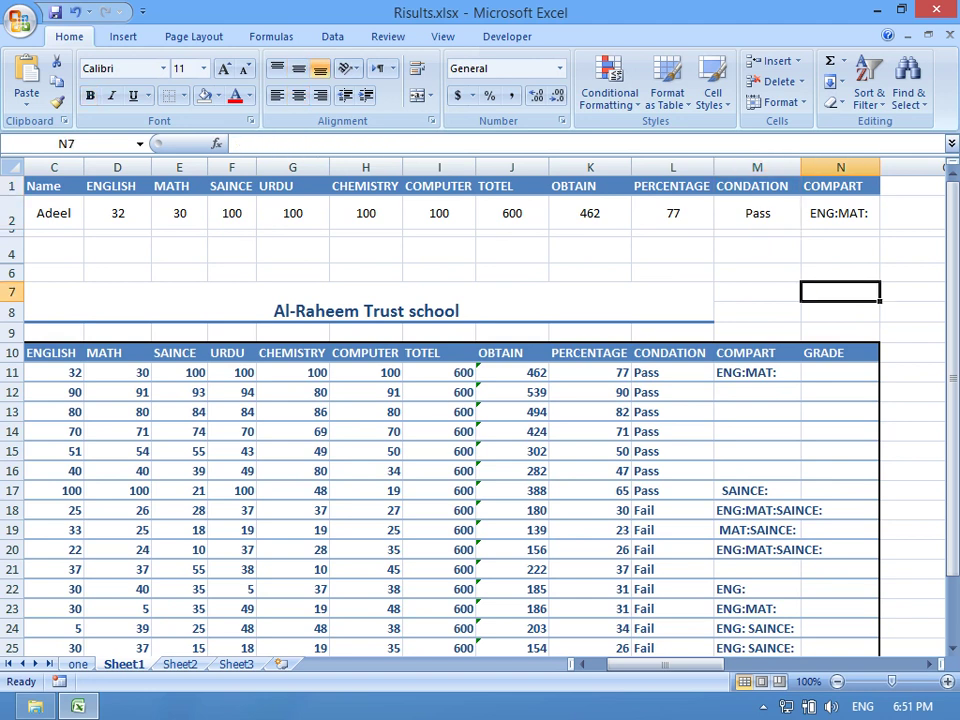
pyautogui.click(590, 253)
pyautogui.hscroll(-2, 480, 480)
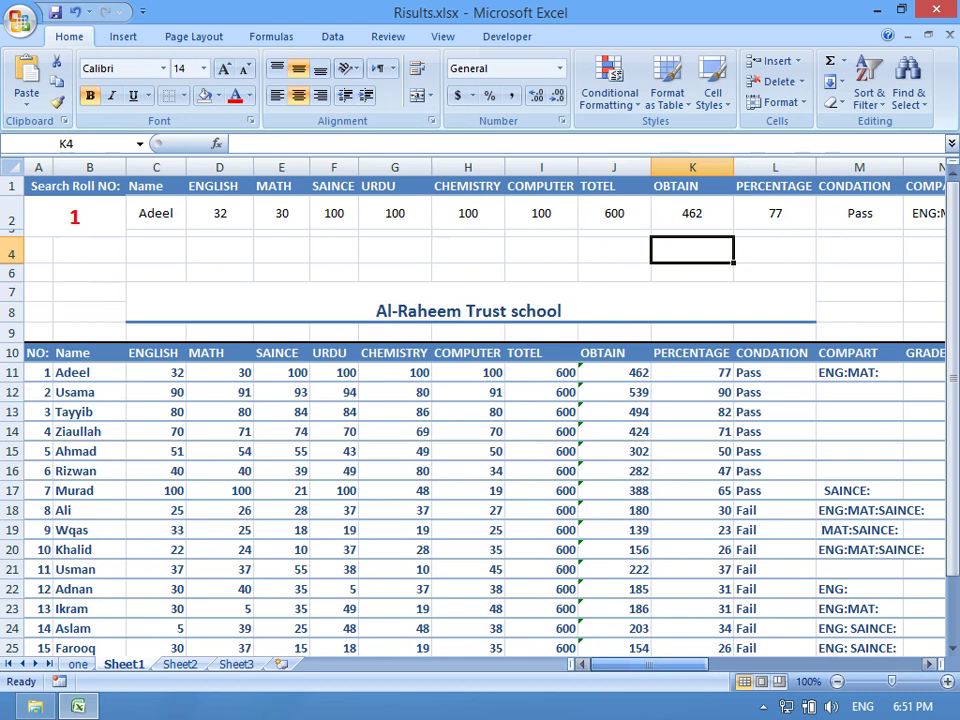
pyautogui.click(156, 228)
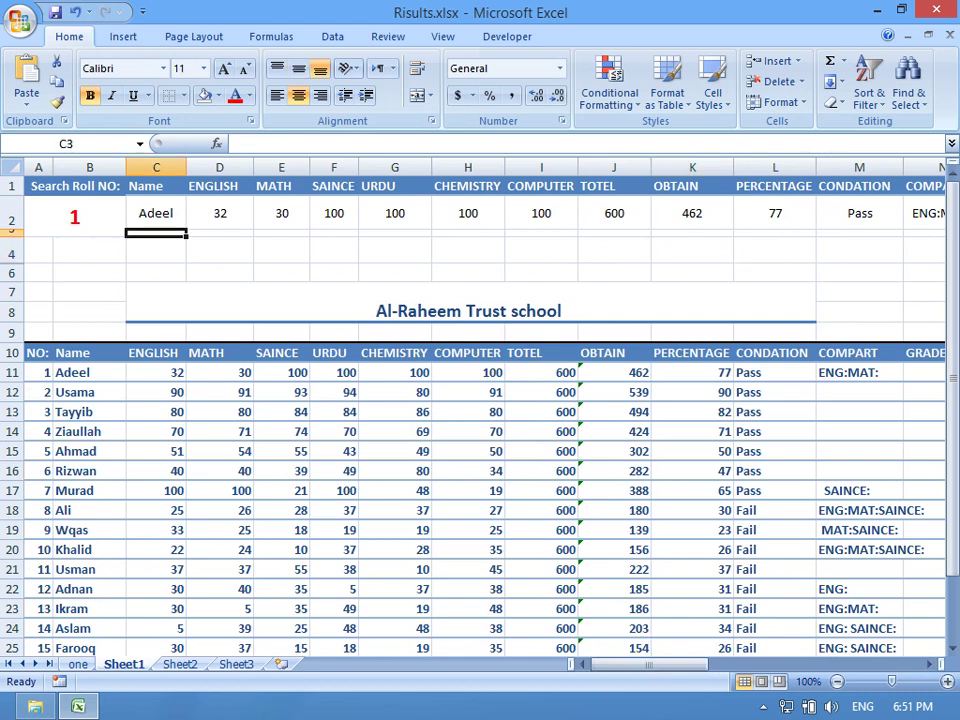
pyautogui.click(156, 213)
pyautogui.click(74, 216)
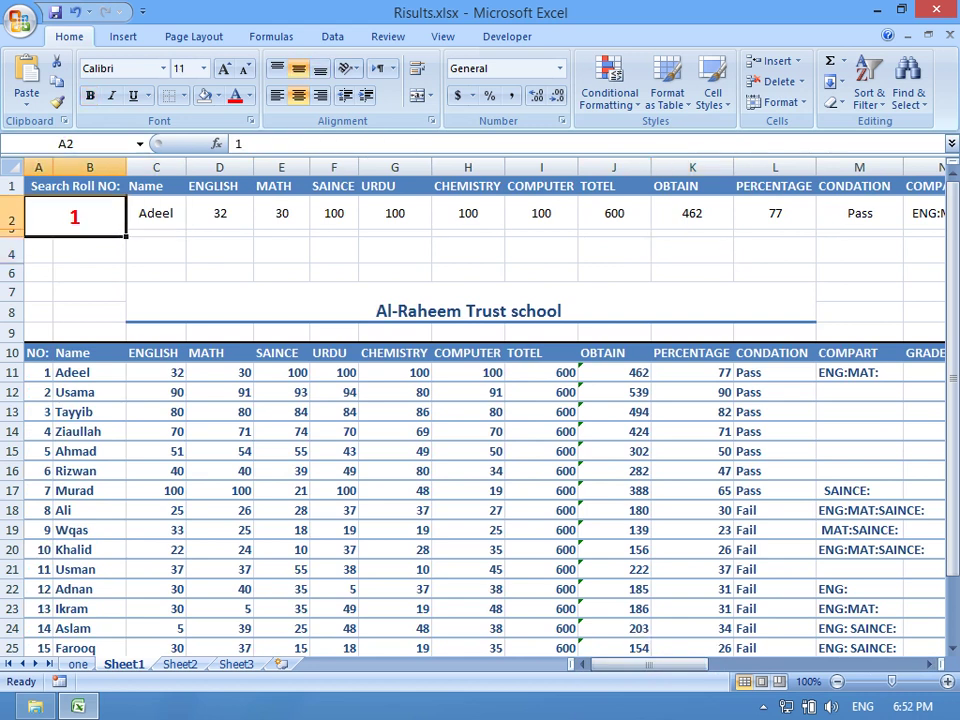
pyautogui.press('F2')
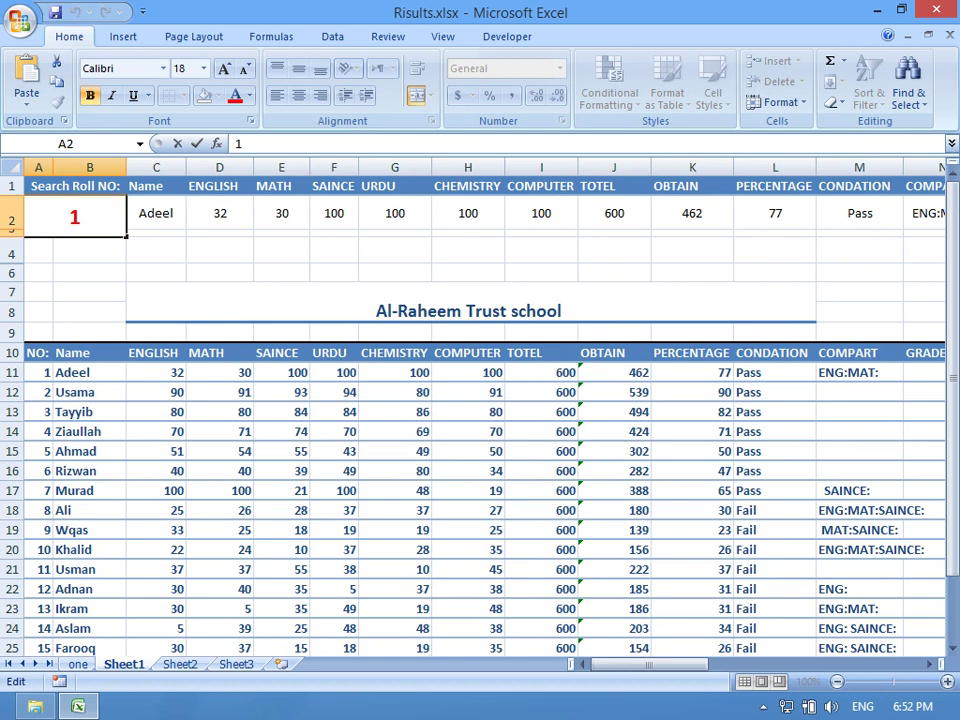
# Replace the search roll number in A2 with 10, showing 156 obtained, 26%, Fail.
pyautogui.hotkey('shift', 'Home')
pyautogui.press('BackSpace')
pyautogui.write('10')
pyautogui.press('Return')
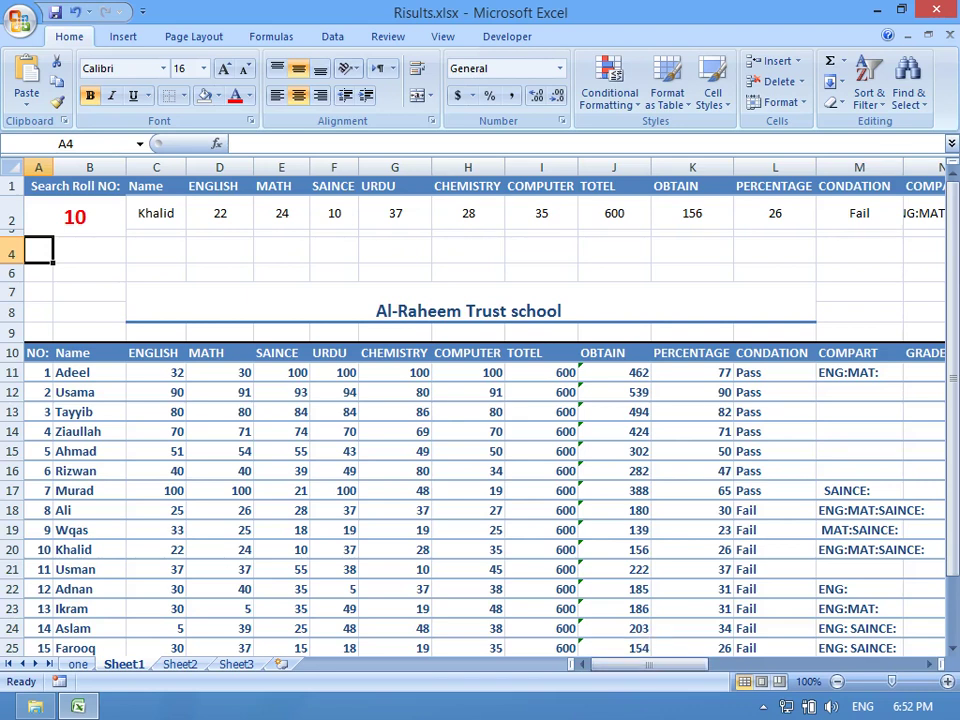
# Set roll 10's English (C20) and Math (D20) marks to 100, giving 310, 52%, Pass.
pyautogui.click(156, 549)
pyautogui.press('F2')
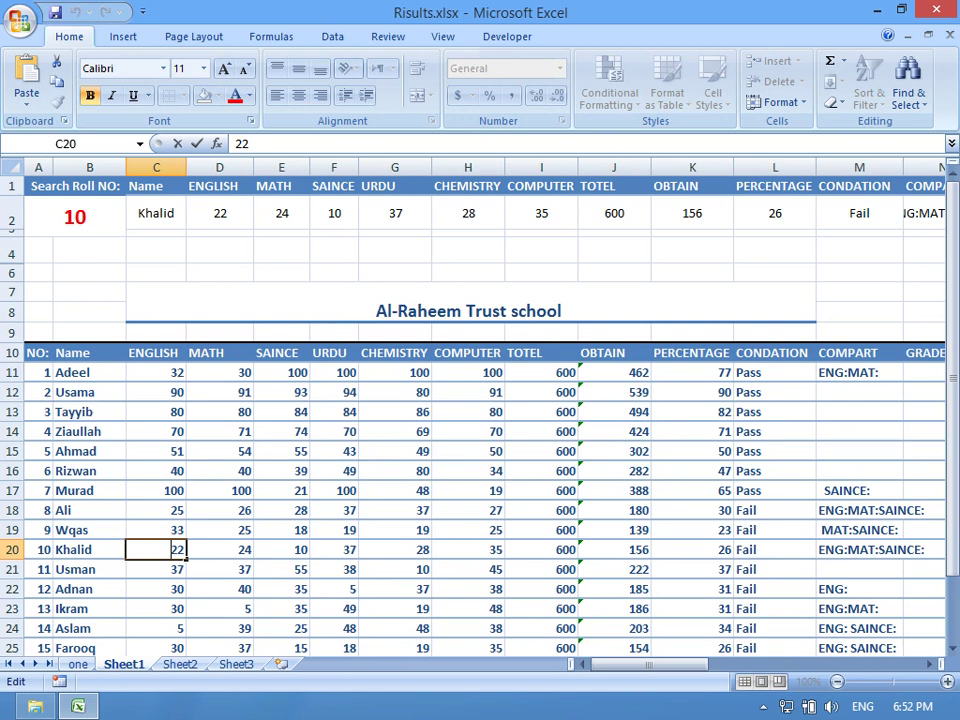
pyautogui.hotkey('shift', 'Home')
pyautogui.write('100')
pyautogui.press('Return')
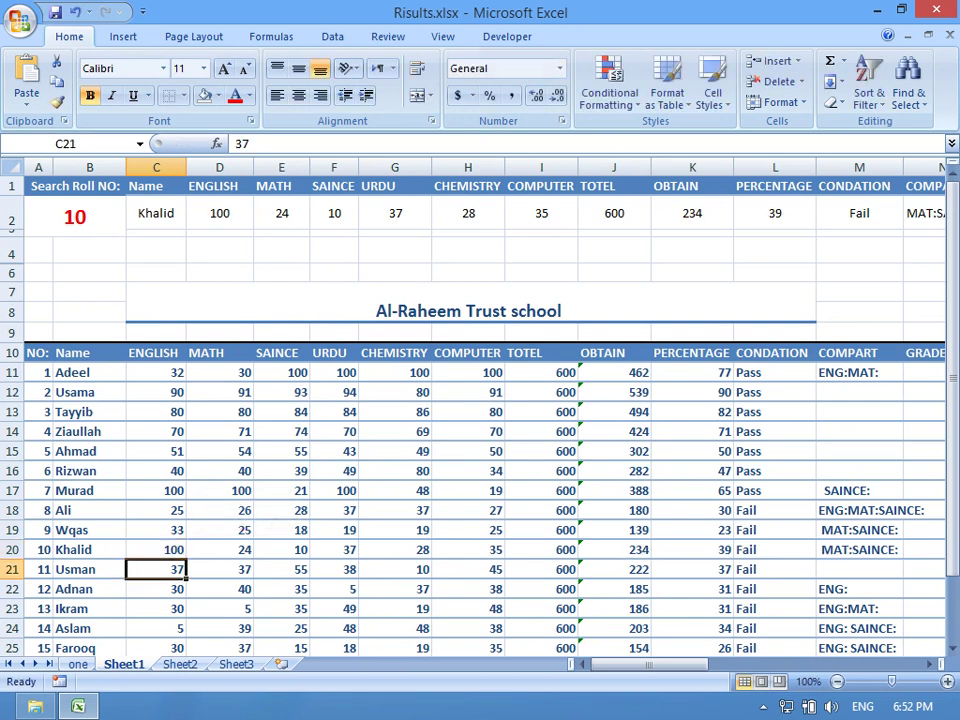
pyautogui.click(219, 549)
pyautogui.write('100')
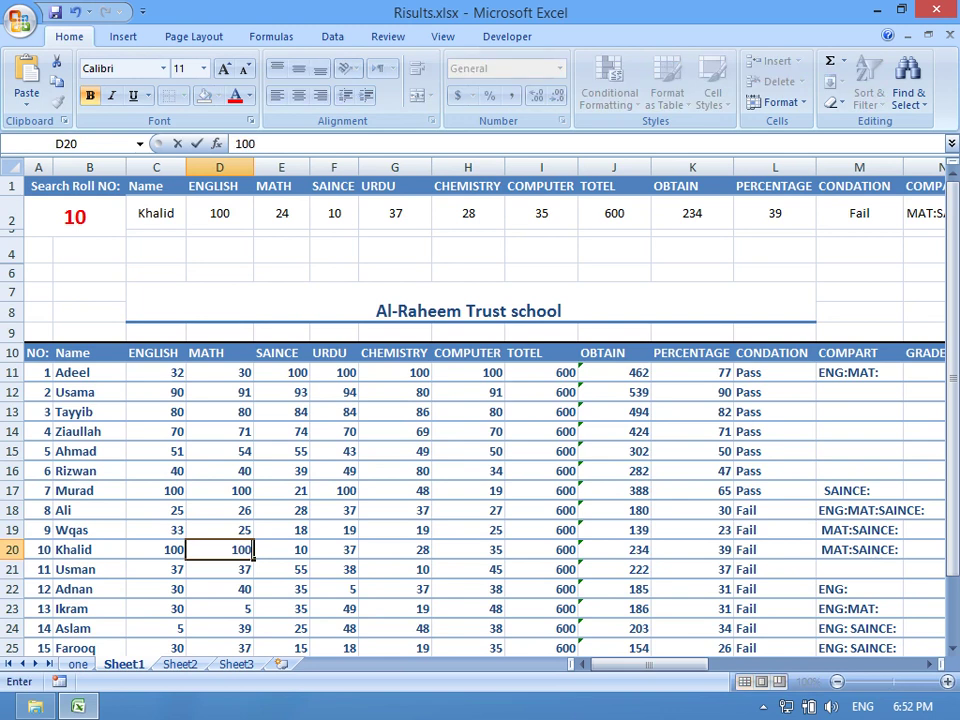
pyautogui.press('Return')
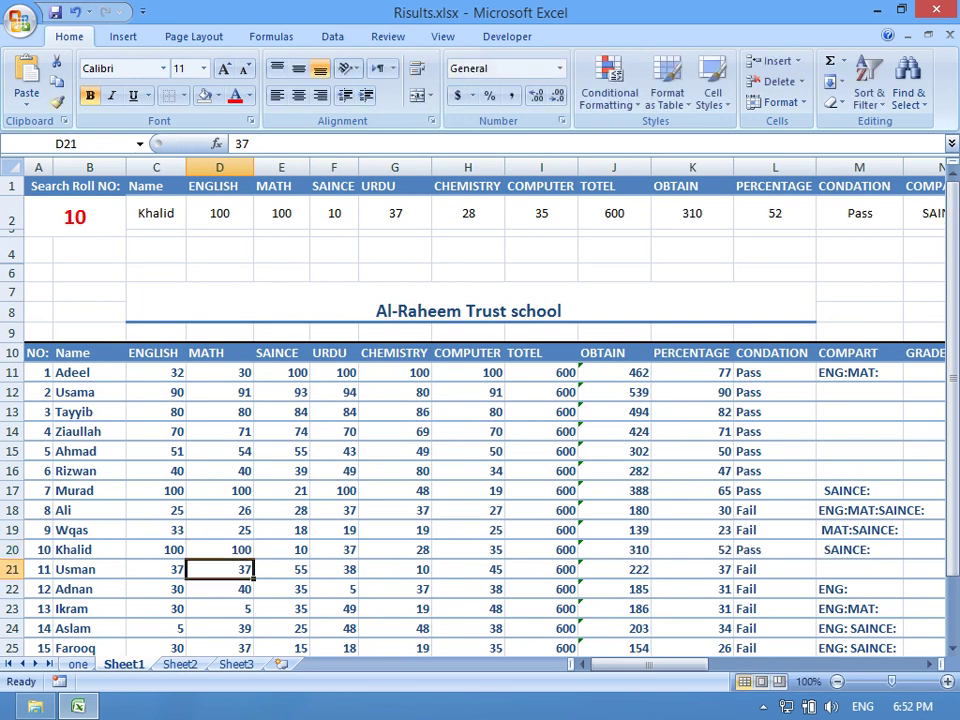
pyautogui.moveTo(648, 664); pyautogui.dragTo(648, 664)
pyautogui.click(156, 213)
# Type roll 8's student name into C4 below the Name header.
pyautogui.doubleClick(75, 217)
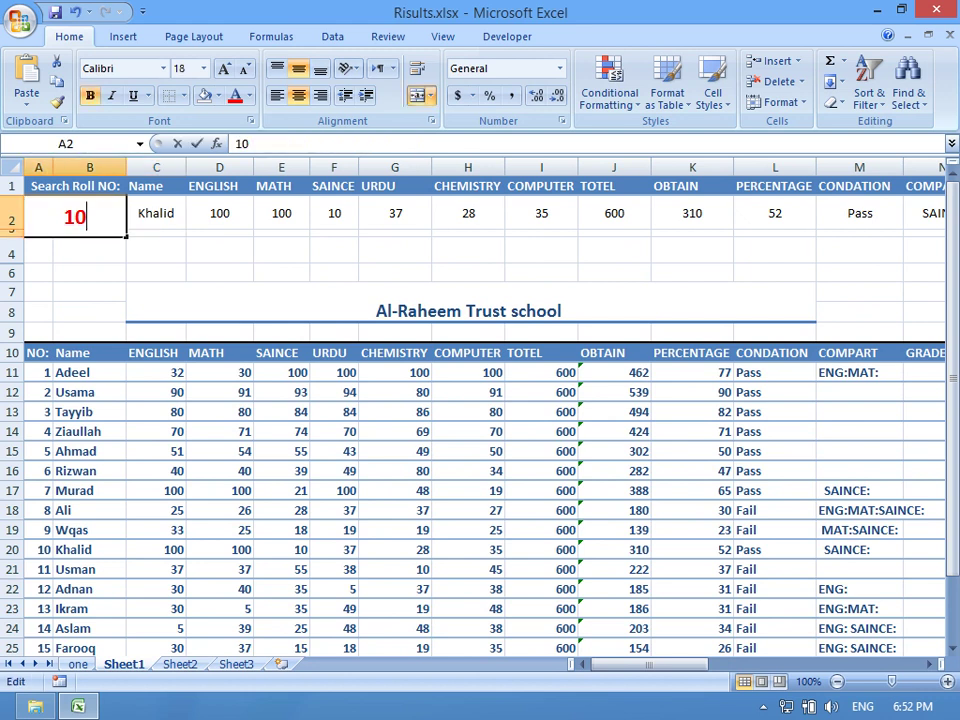
pyautogui.click(156, 250)
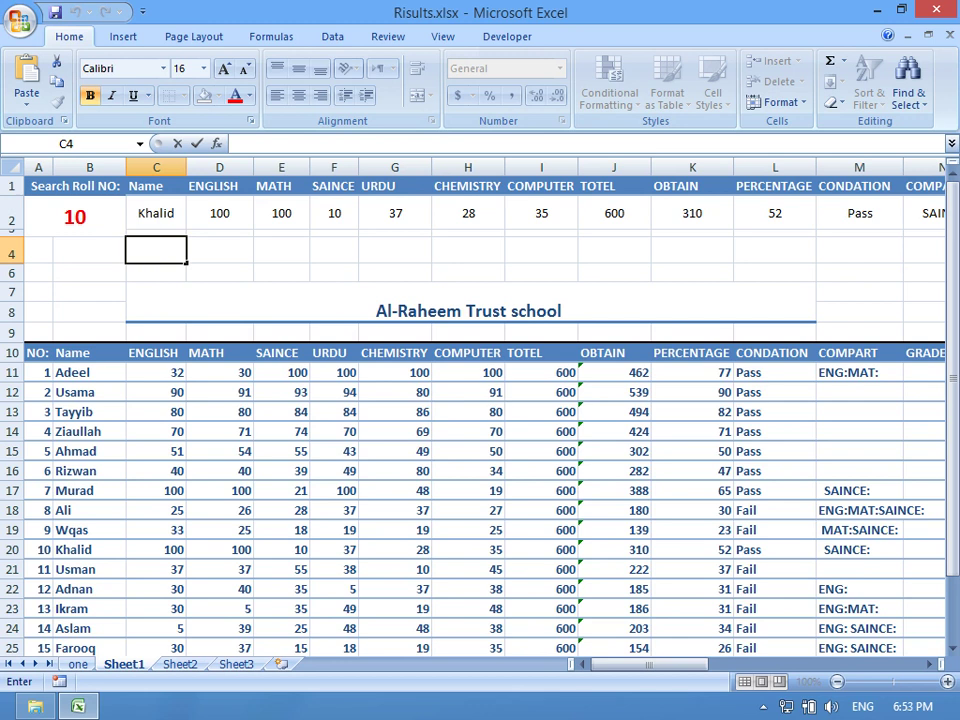
pyautogui.write('ali')
pyautogui.press('Return')
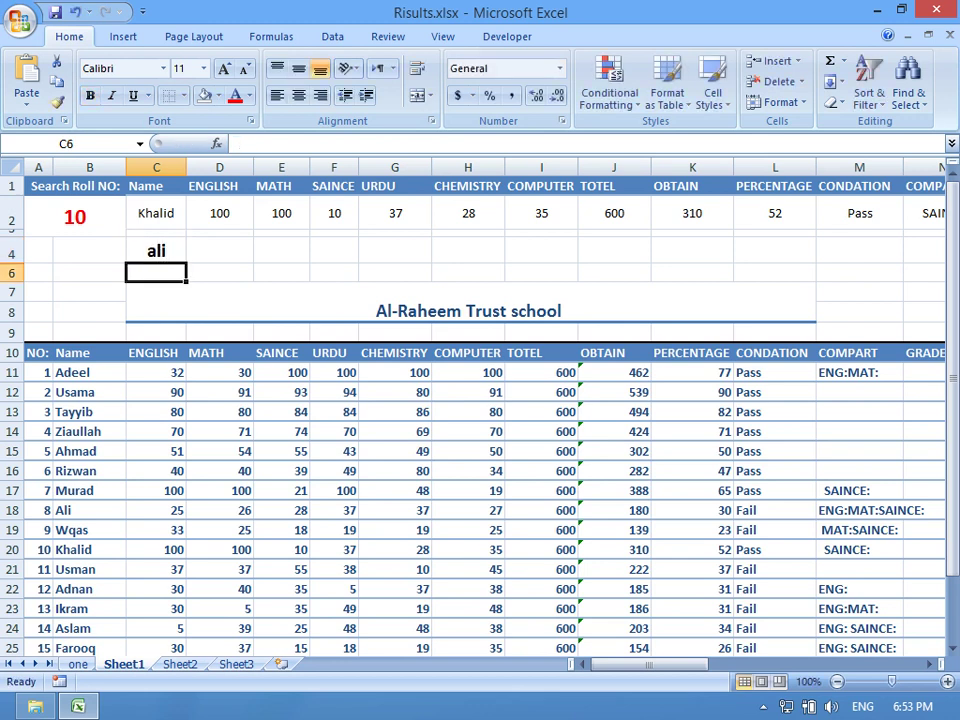
pyautogui.click(219, 250)
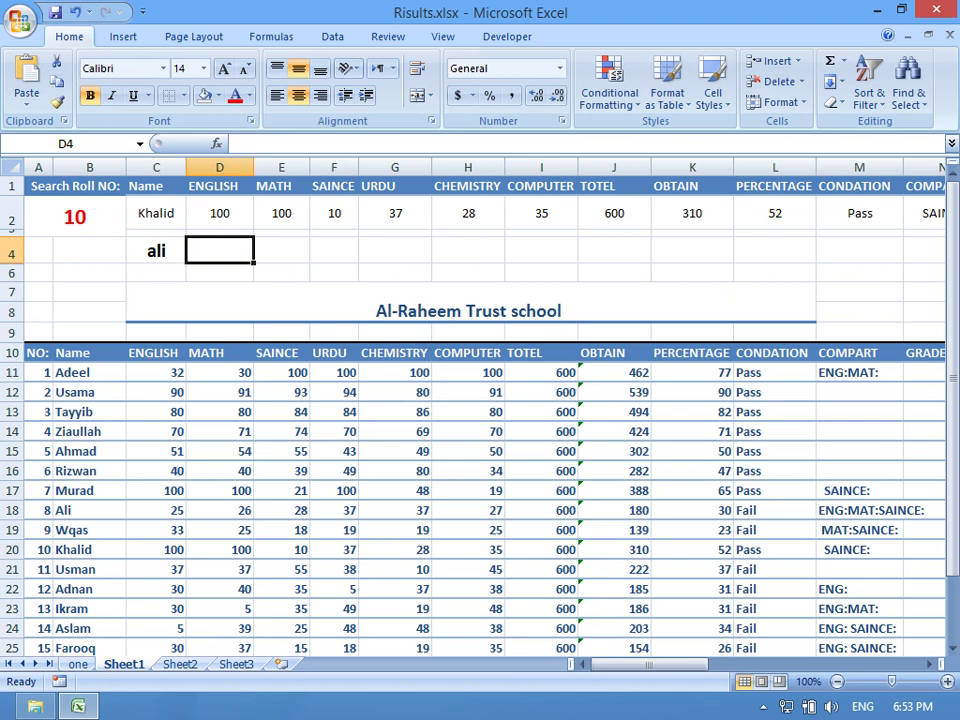
pyautogui.moveTo(219, 250); pyautogui.dragTo(541, 250)
pyautogui.click(541, 250)
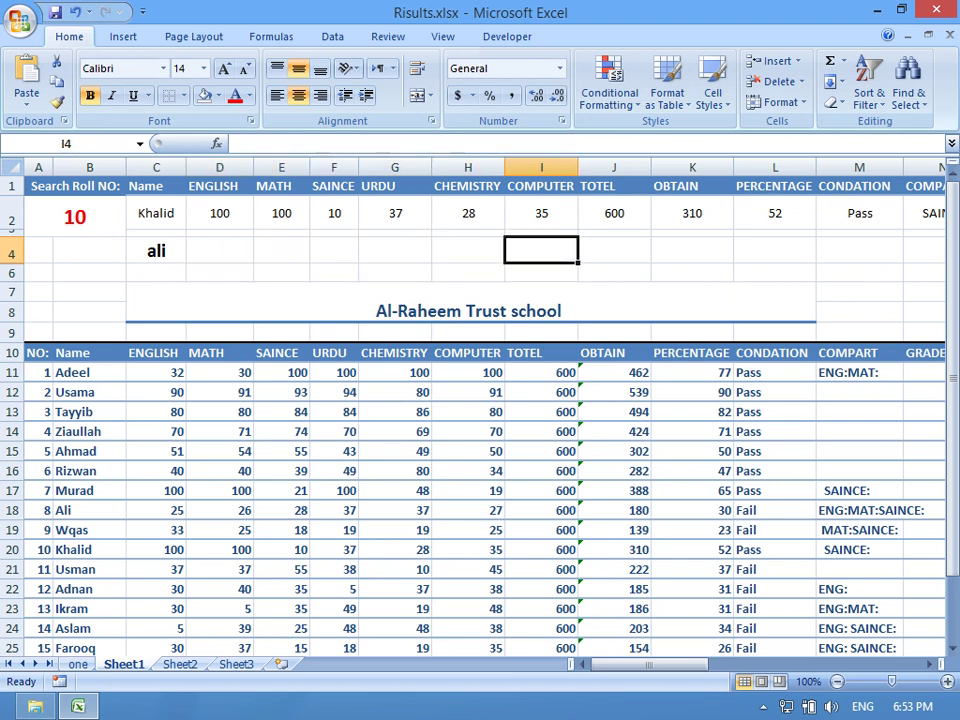
pyautogui.click(219, 250)
pyautogui.click(156, 250)
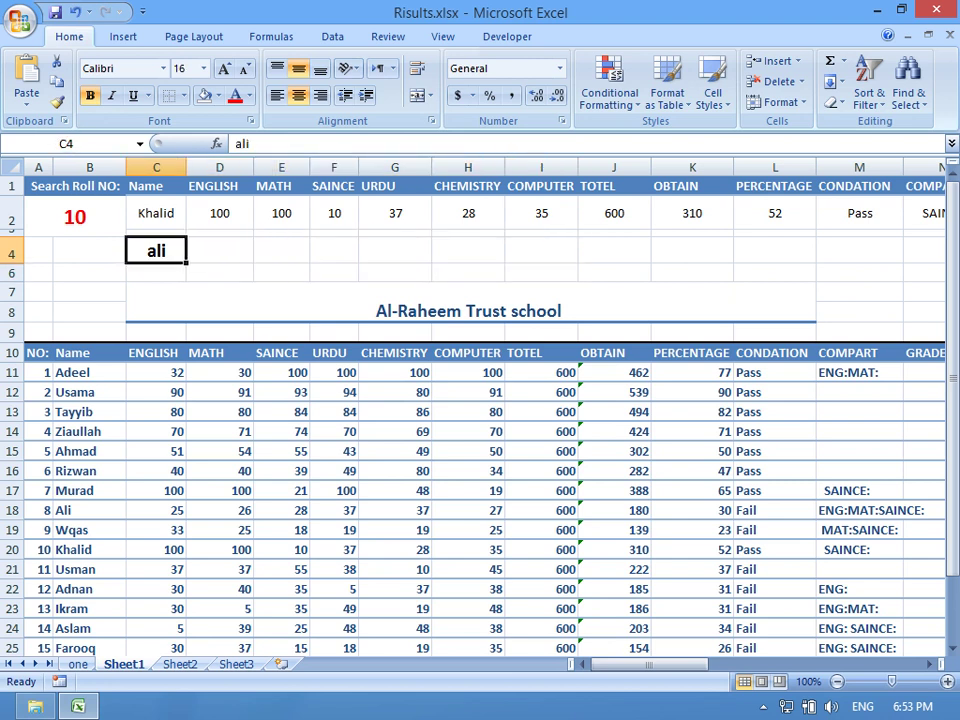
# Enter =LOOKUP(C4,B11:M25,F11:F25) in D4, returning the Urdu mark 37.
pyautogui.click(219, 250)
pyautogui.doubleClick(219, 250)
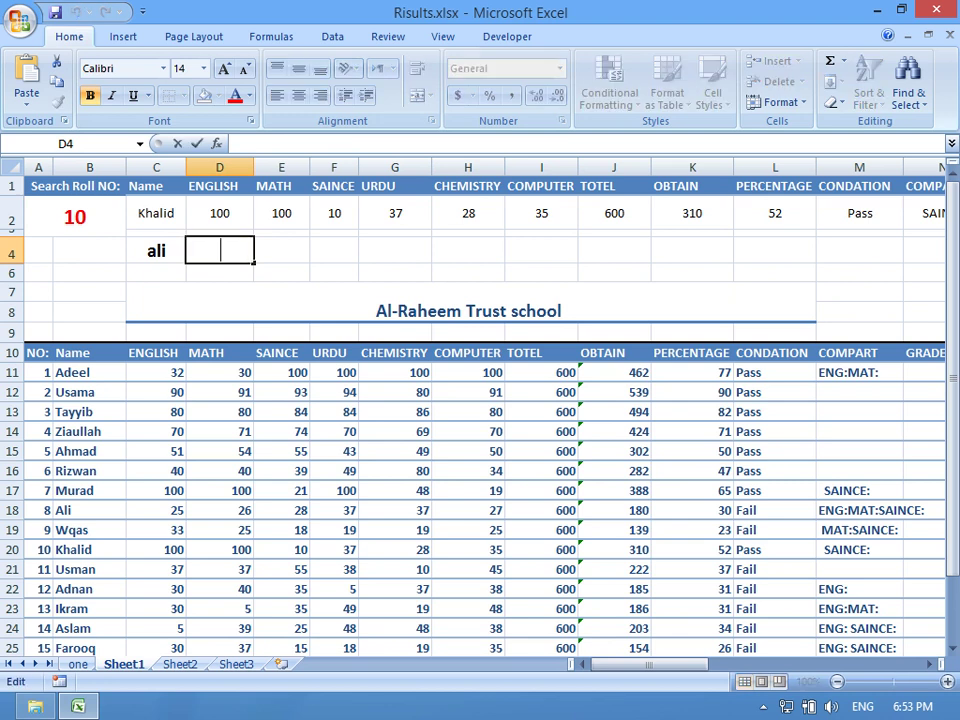
pyautogui.click(156, 250)
pyautogui.click(219, 250)
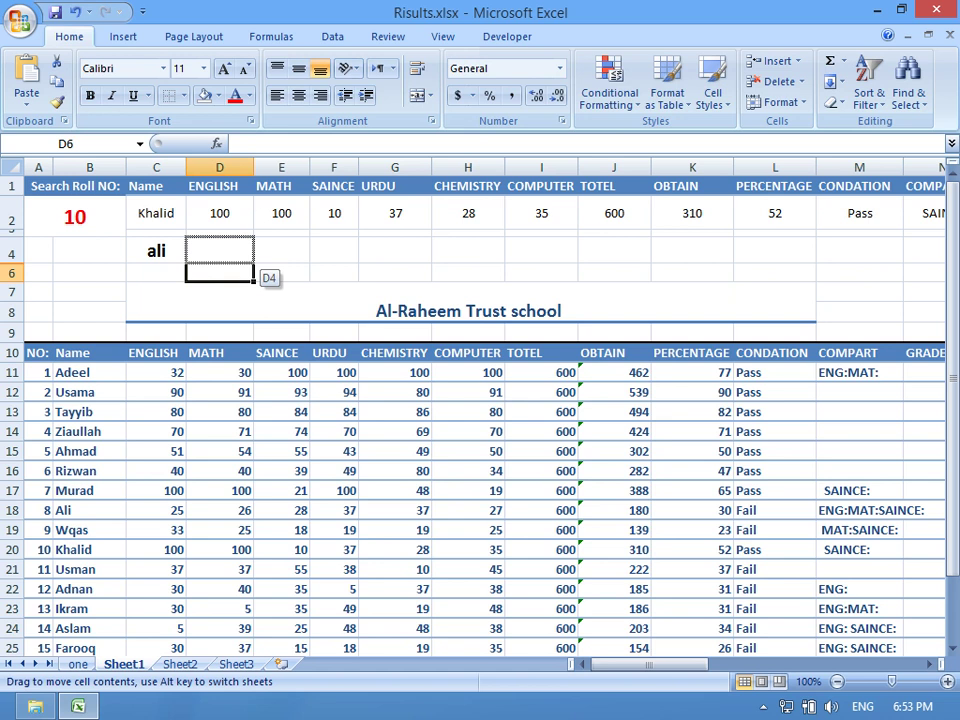
pyautogui.write('=')
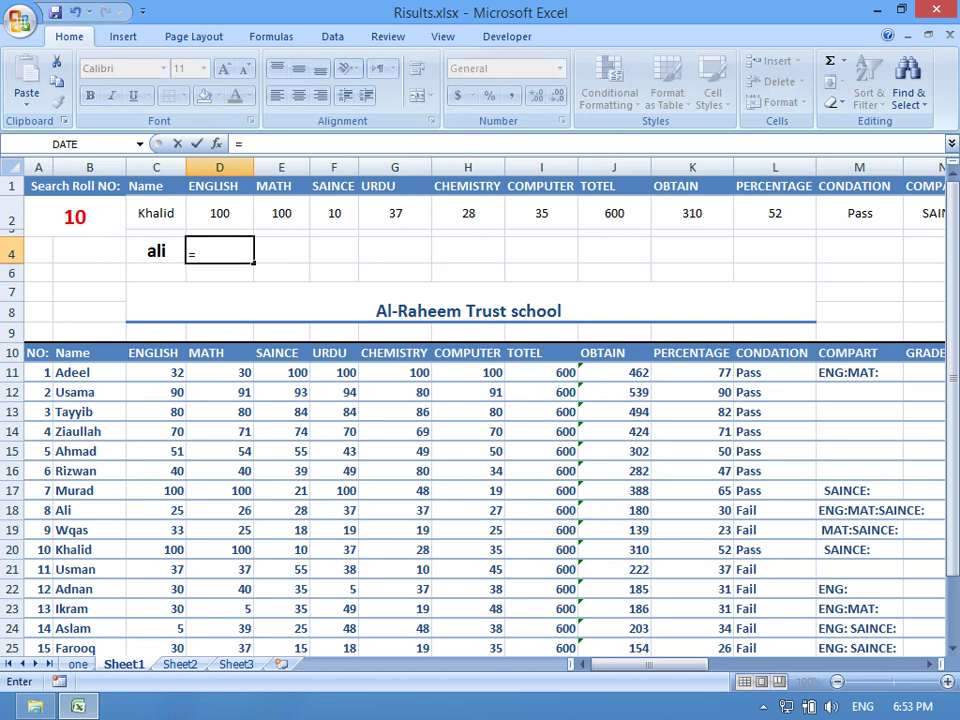
pyautogui.write('lookup(')
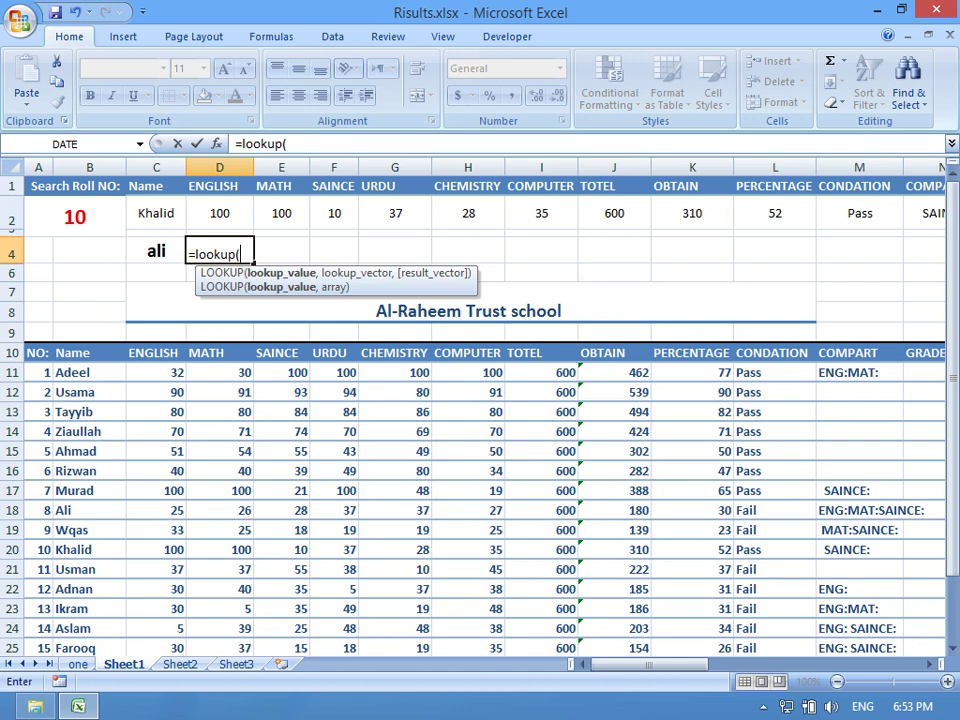
pyautogui.click(156, 251)
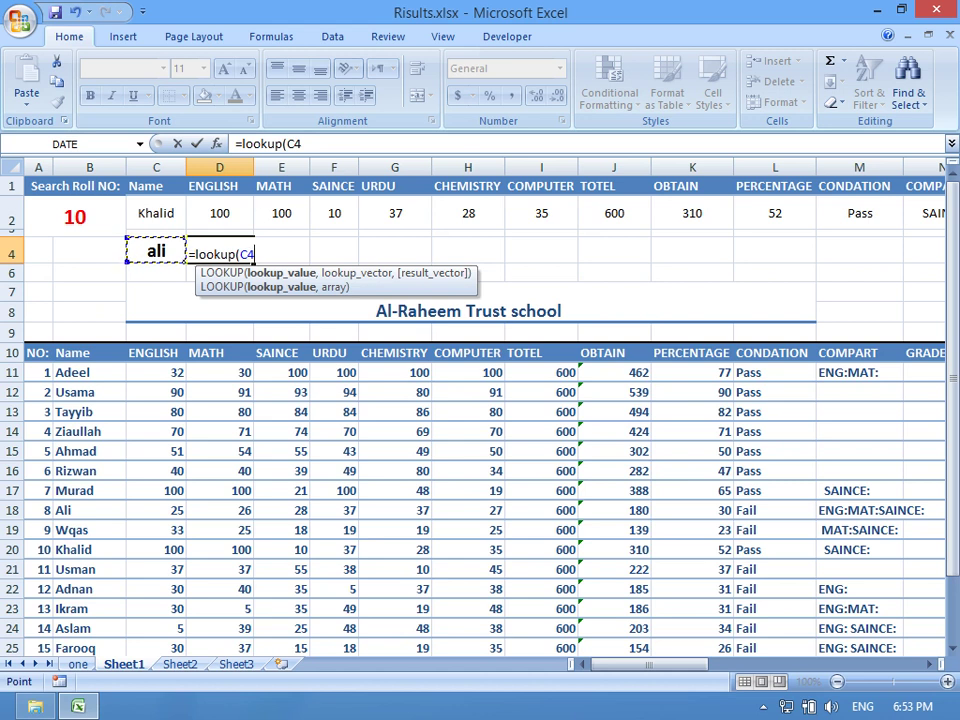
pyautogui.write(',')
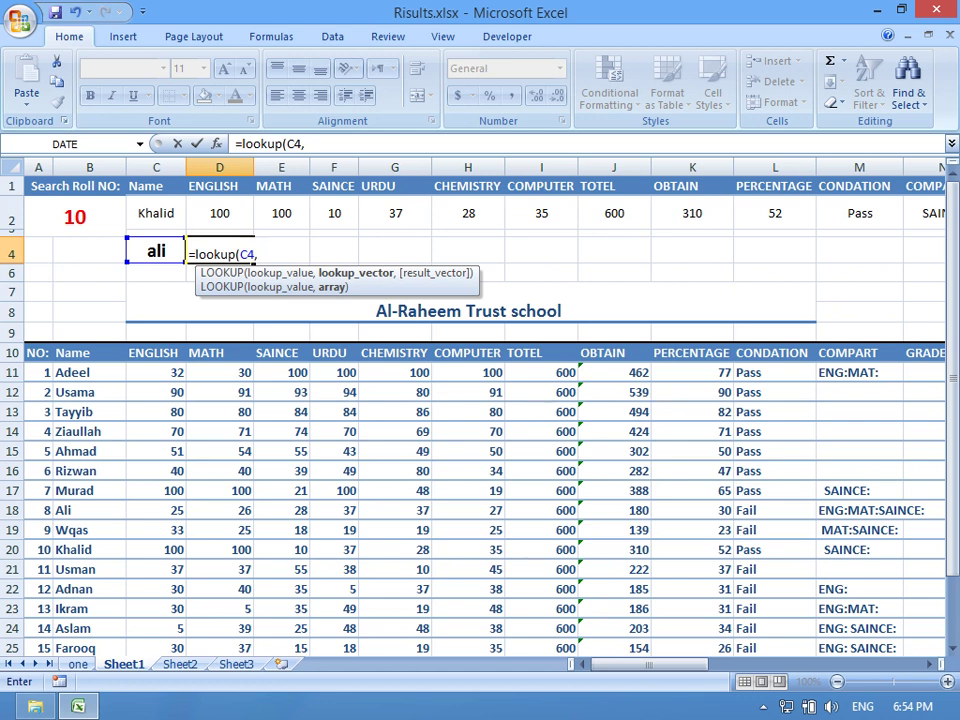
pyautogui.moveTo(70, 372)
pyautogui.mouseDown()
pyautogui.moveTo(178, 478)
pyautogui.moveTo(428, 636)
pyautogui.moveTo(905, 655)
pyautogui.mouseUp()
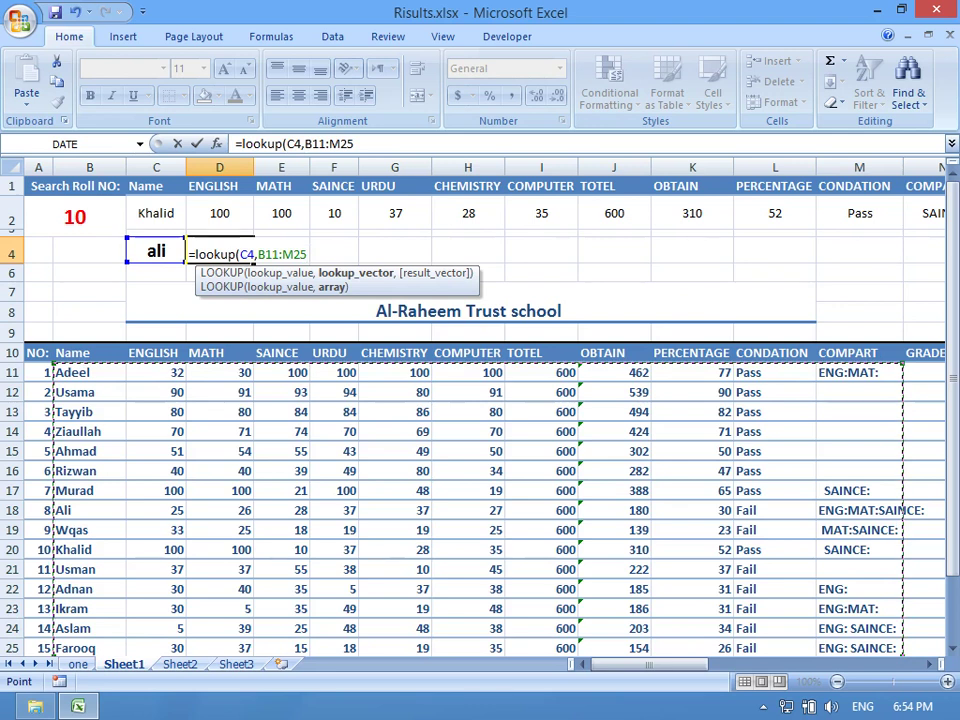
pyautogui.write(',')
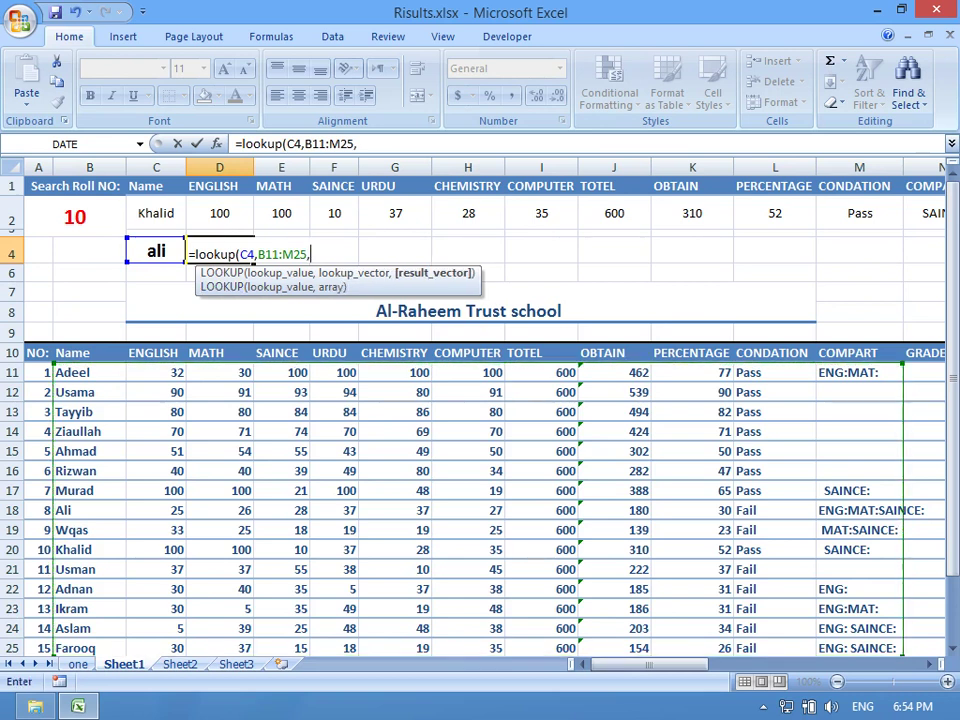
pyautogui.moveTo(334, 372)
pyautogui.mouseDown()
pyautogui.moveTo(340, 648)
pyautogui.moveTo(340, 628)
pyautogui.mouseUp()
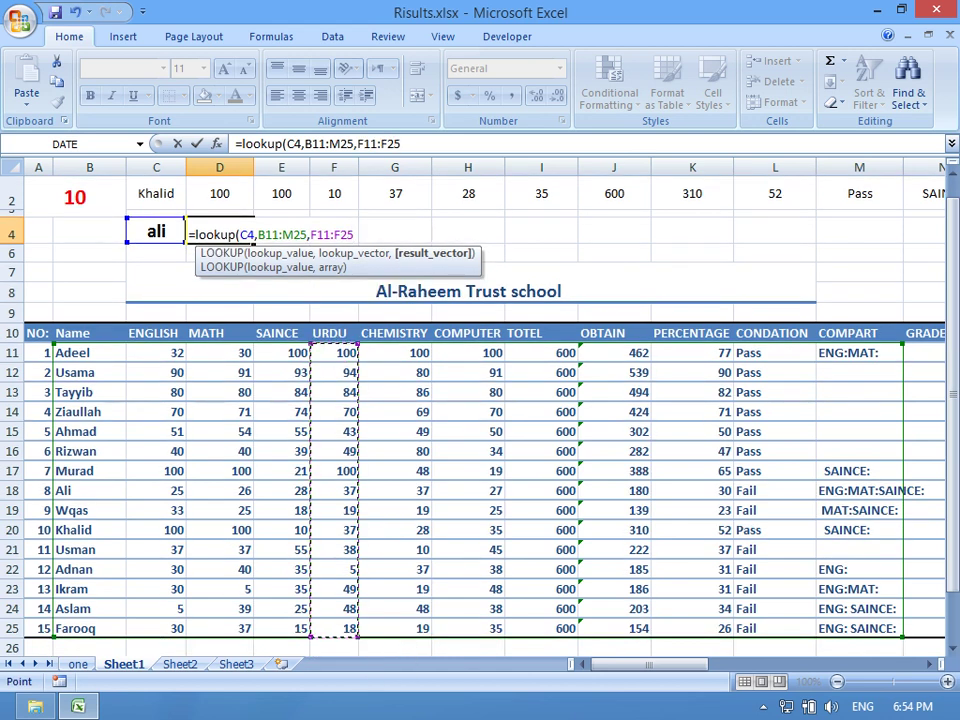
pyautogui.press('Return')
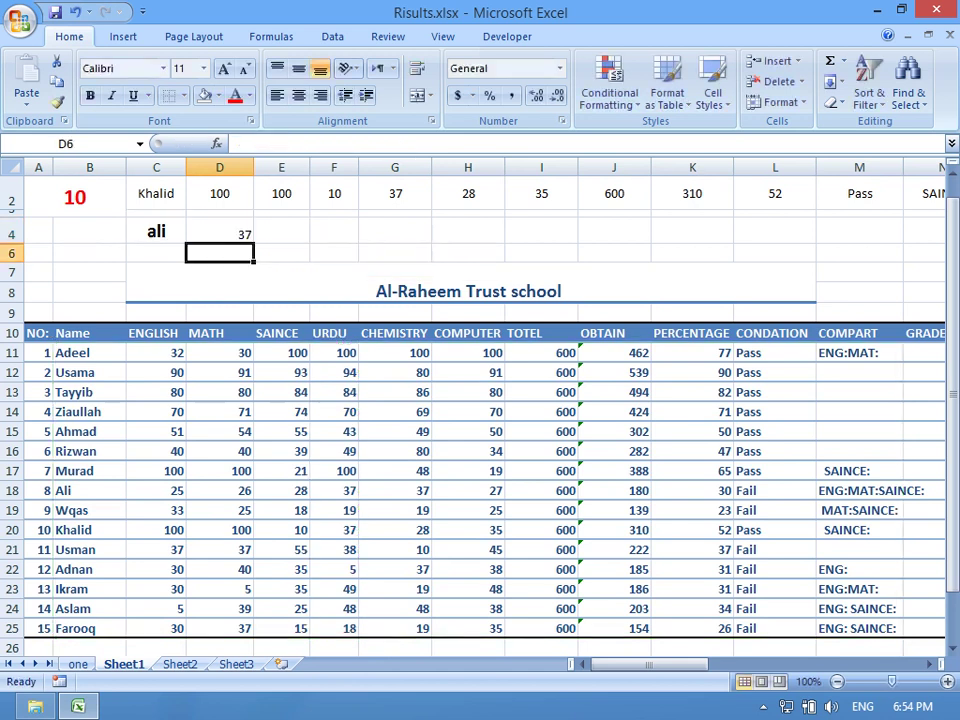
# Change the searched name in C4 to roll 7's student.
pyautogui.click(334, 490)
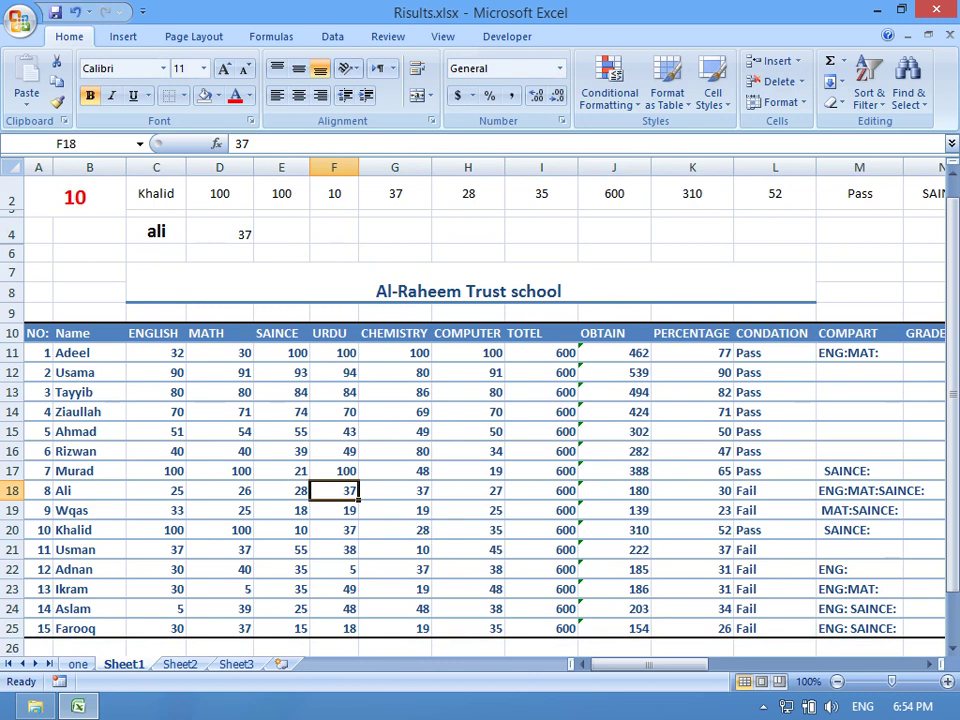
pyautogui.click(156, 231)
pyautogui.doubleClick(156, 231)
pyautogui.doubleClick(156, 231)
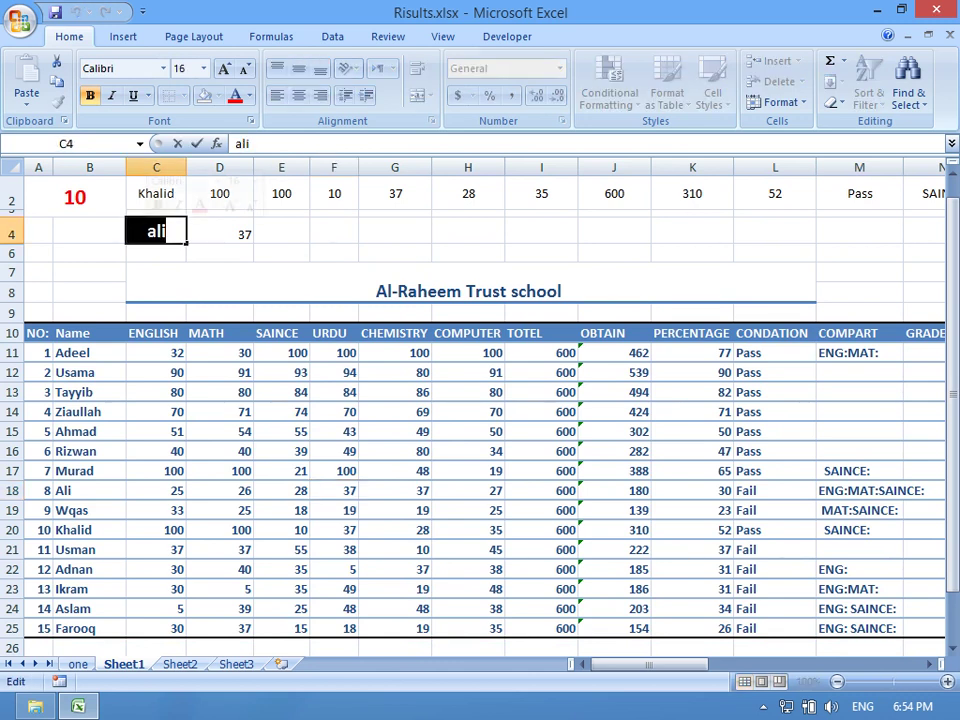
pyautogui.write('murad')
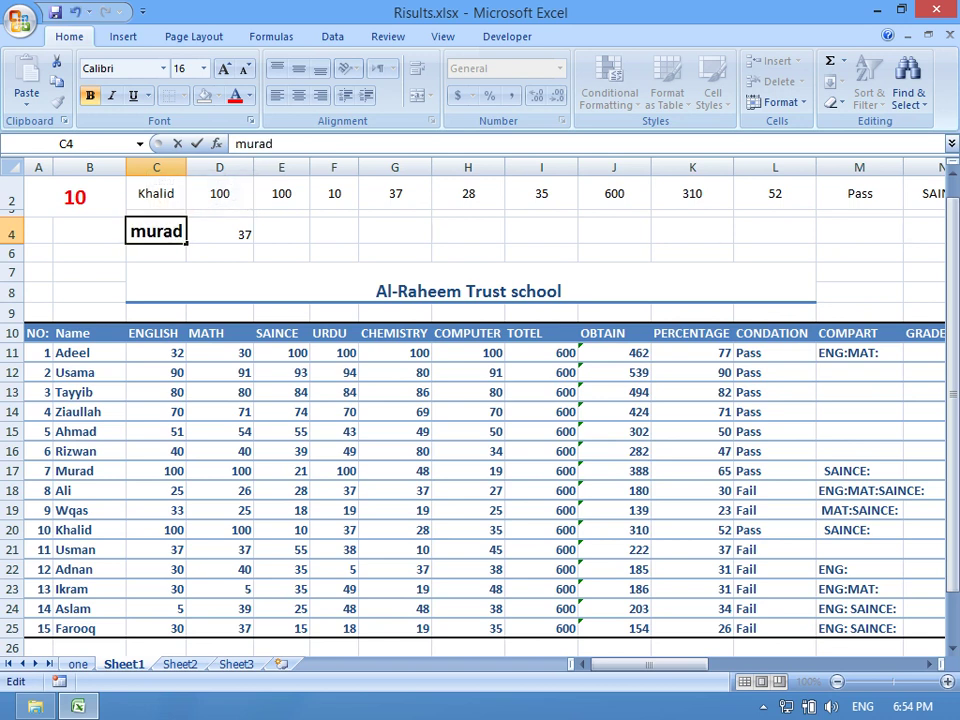
pyautogui.press('Return')
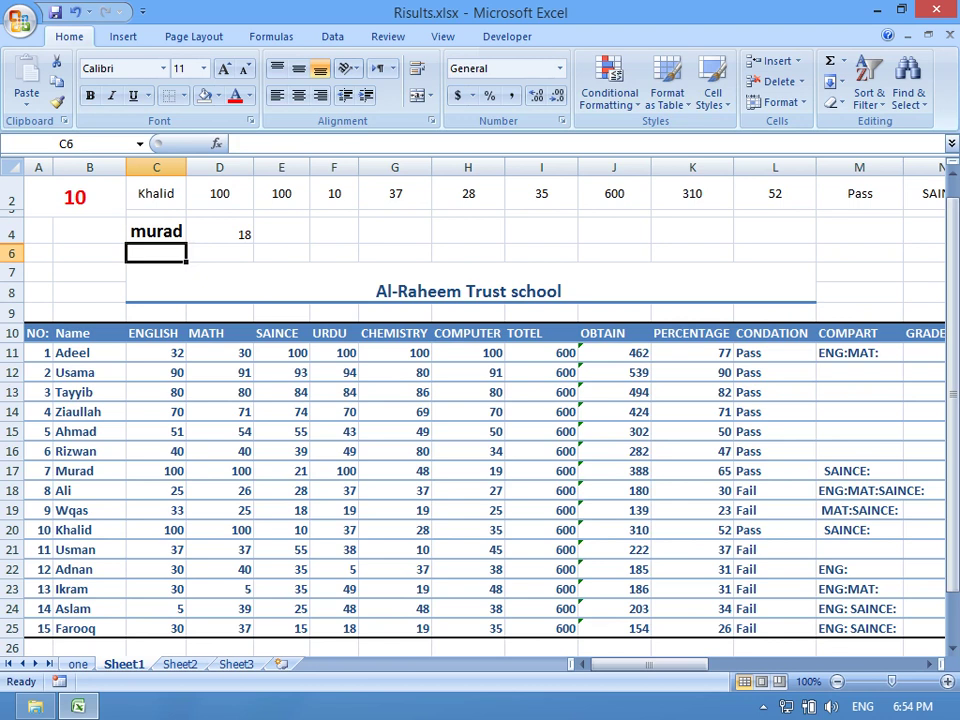
# Change roll 7's Urdu mark from 100 to 10, then reselect the C4 name.
pyautogui.click(340, 471)
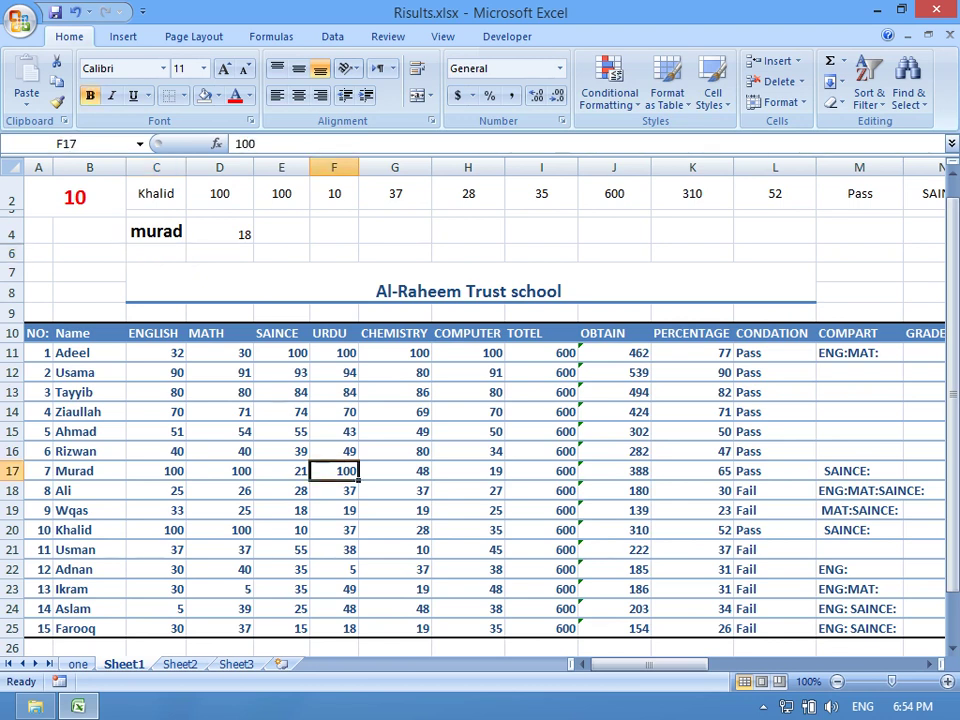
pyautogui.doubleClick(348, 471)
pyautogui.doubleClick(348, 471)
pyautogui.doubleClick(345, 471)
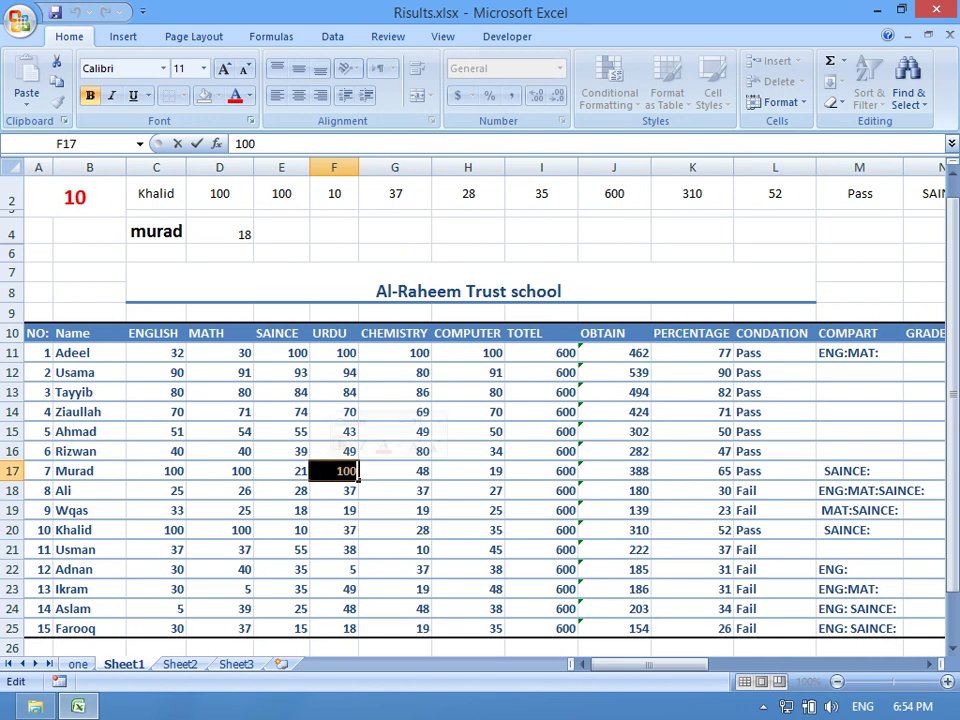
pyautogui.write('10')
pyautogui.press('Return')
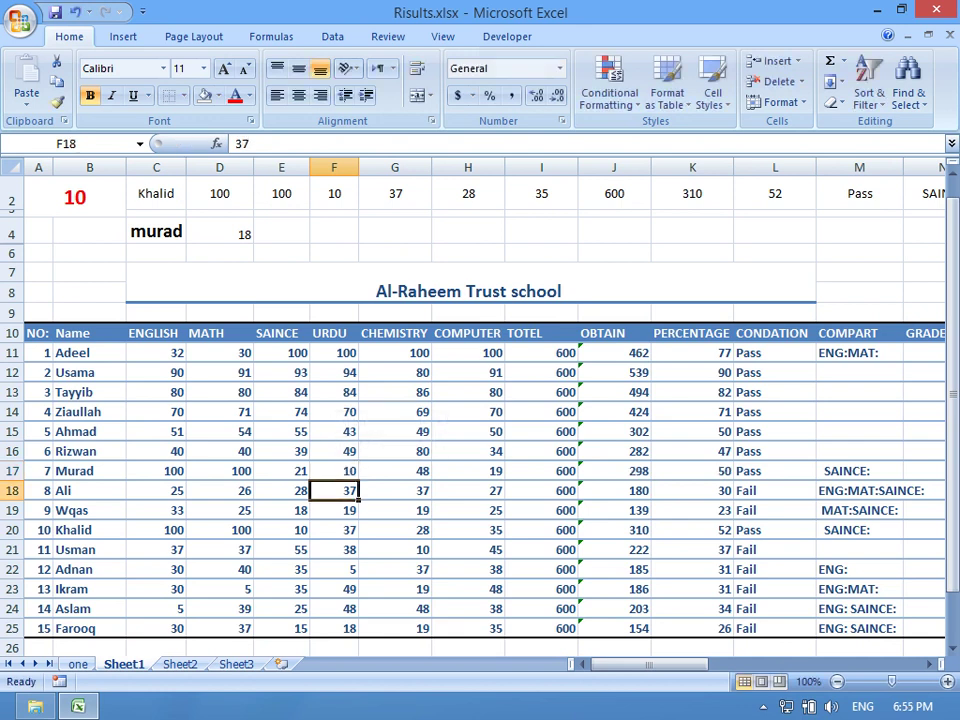
pyautogui.click(334, 471)
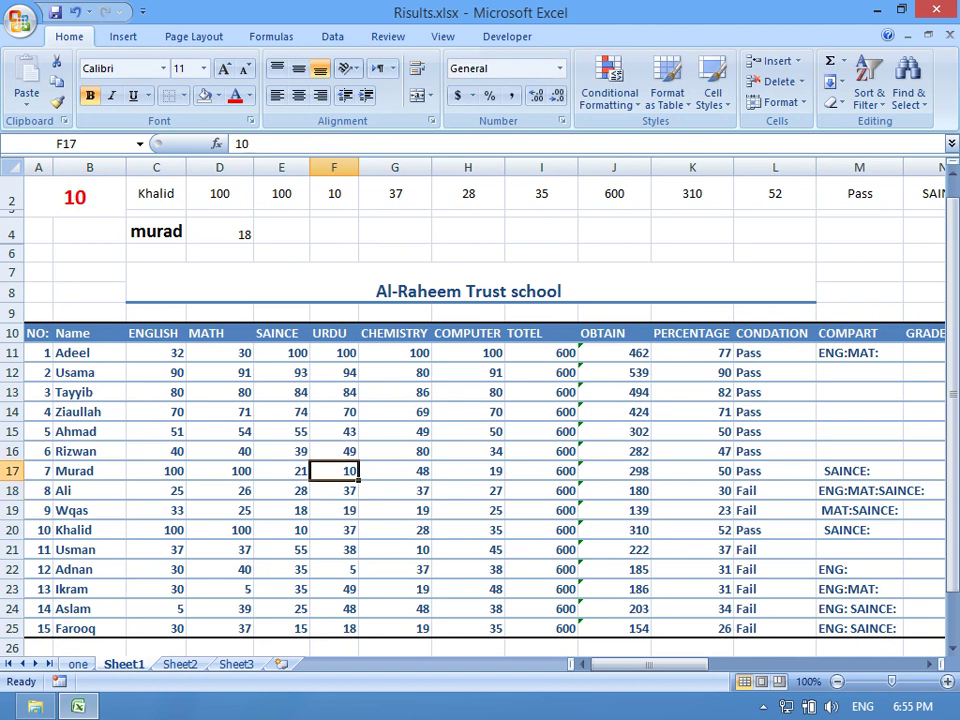
pyautogui.click(156, 231)
pyautogui.doubleClick(156, 231)
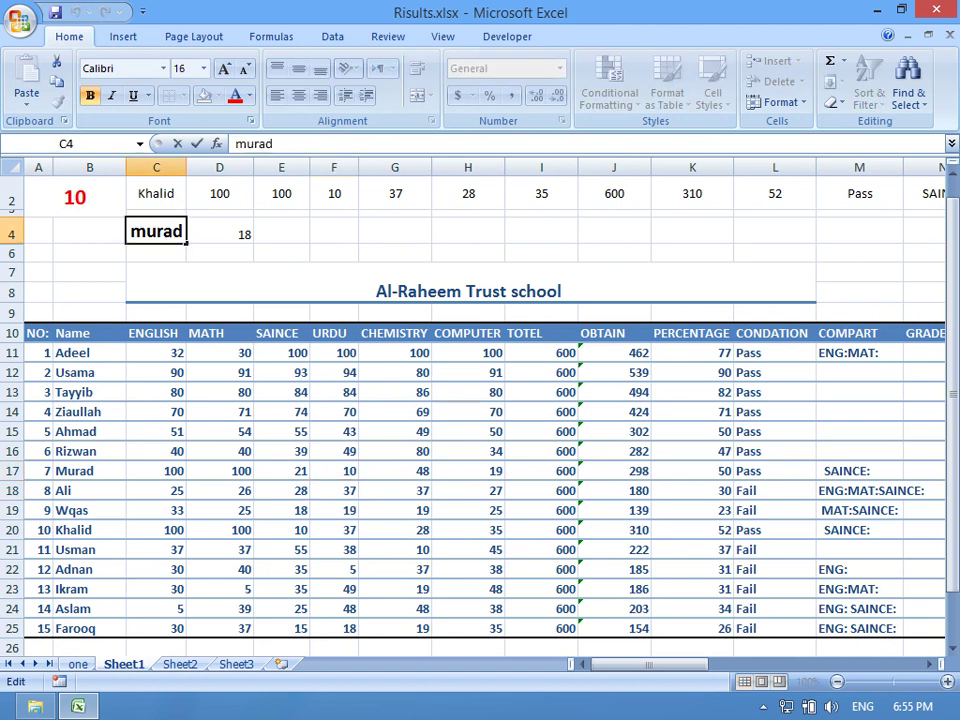
pyautogui.doubleClick(156, 231)
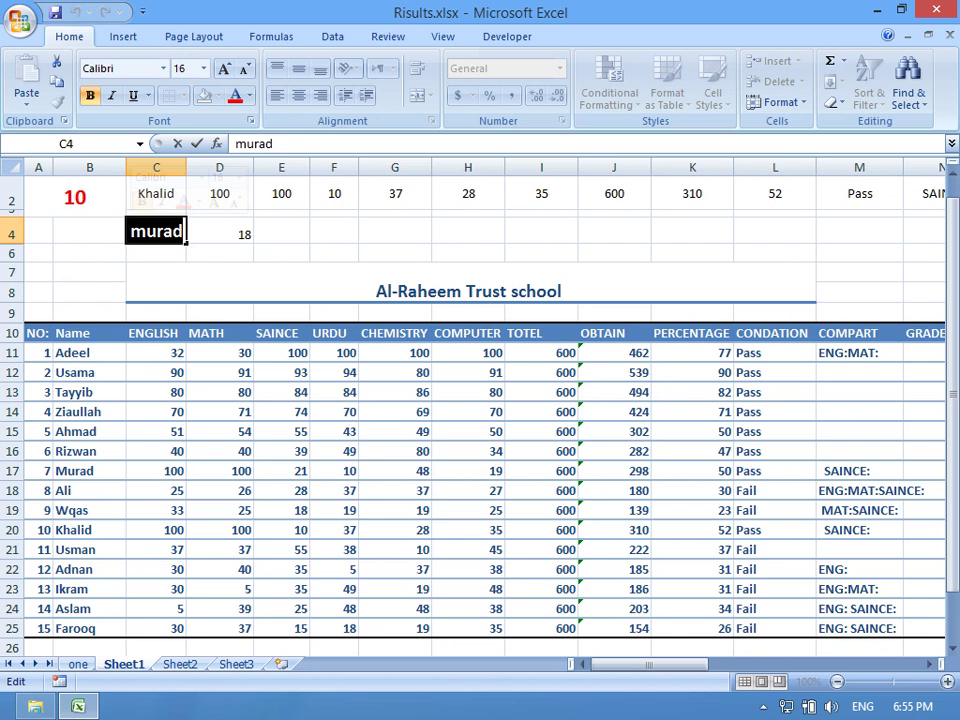
# Put roll 8's student name back in C4 so D4 returns 37.
pyautogui.write('ali')
pyautogui.press('Return')
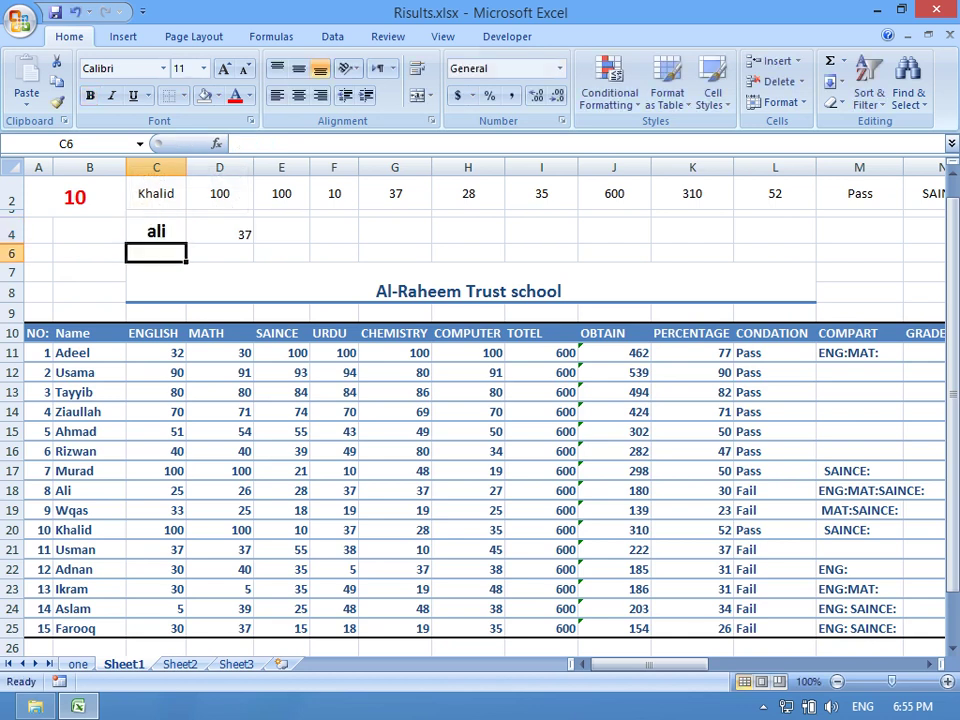
pyautogui.click(334, 490)
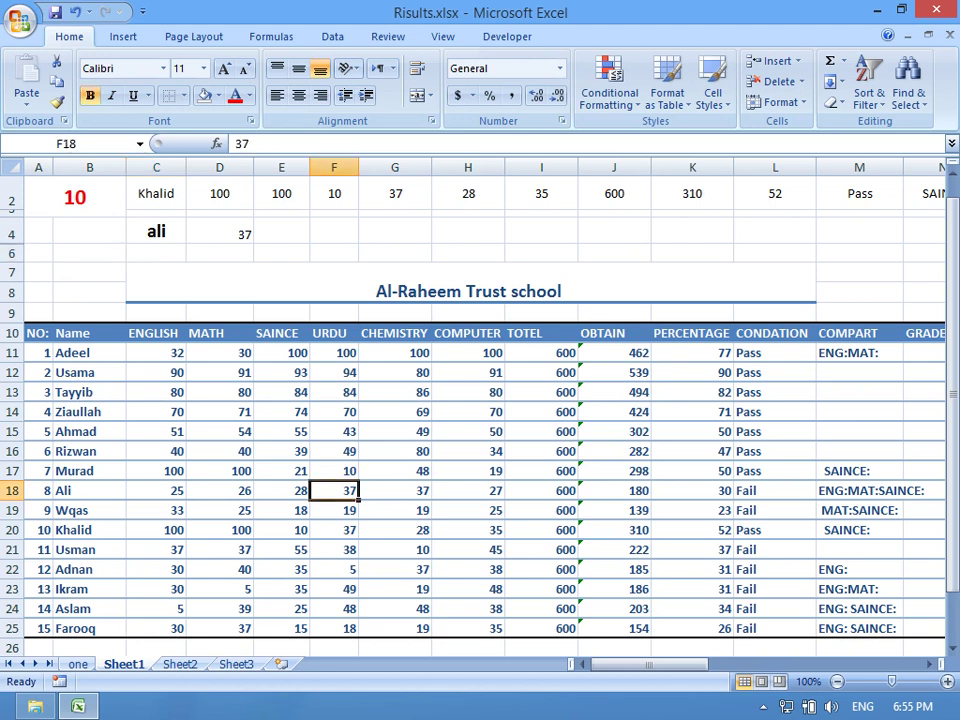
# Replace the C4 name with another student's so D4 returns 18, then compare rows 17–19.
pyautogui.click(156, 231)
pyautogui.doubleClick(156, 231)
pyautogui.doubleClick(156, 231)
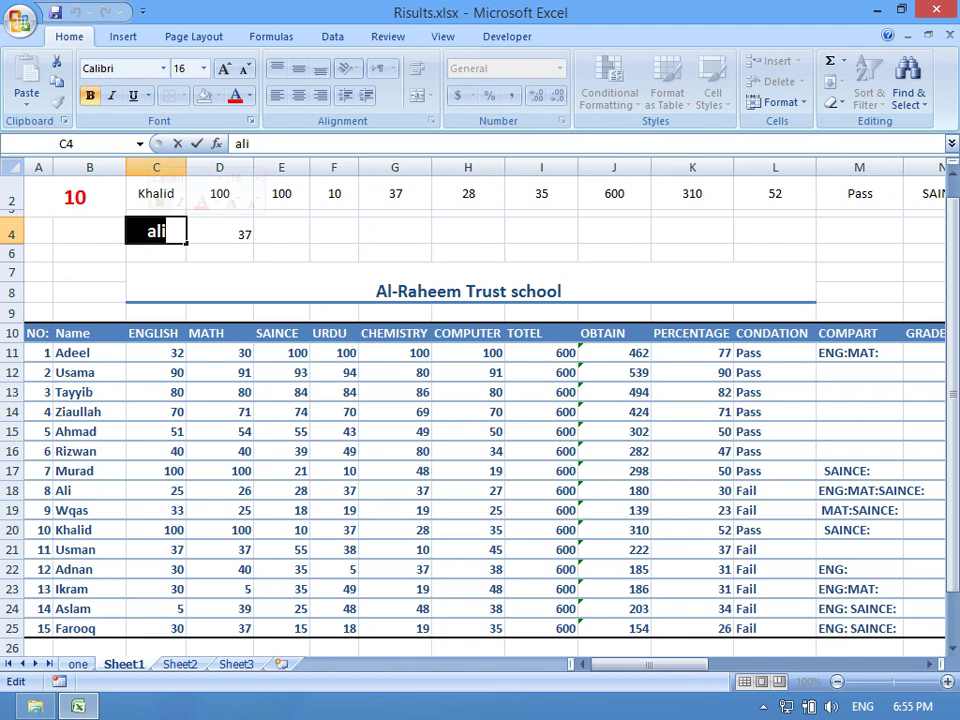
pyautogui.write('wqas')
pyautogui.press('Return')
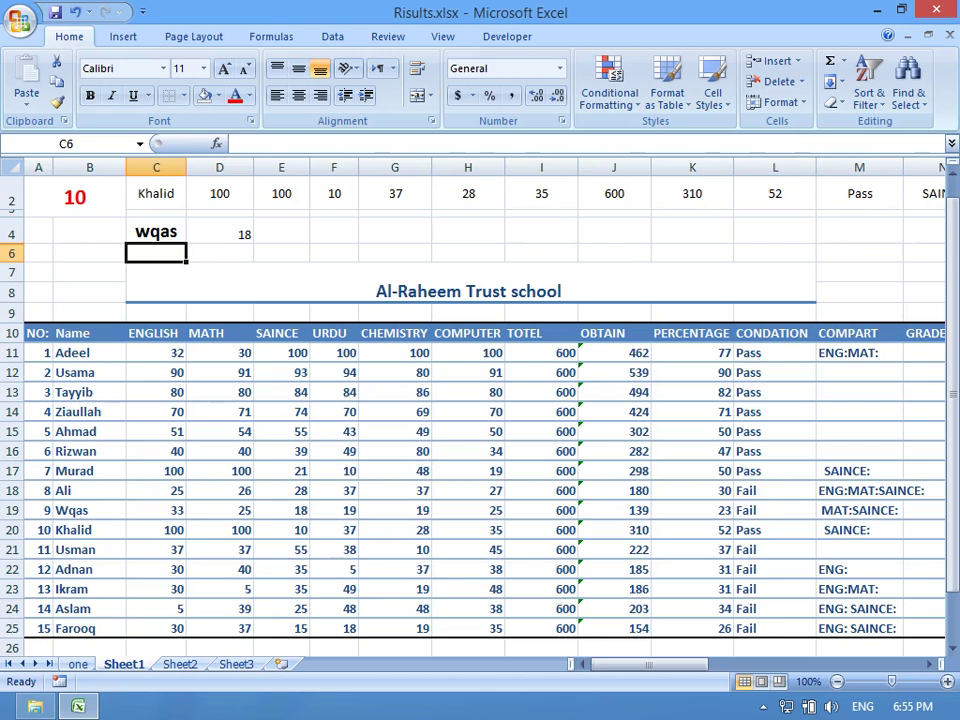
pyautogui.click(281, 471)
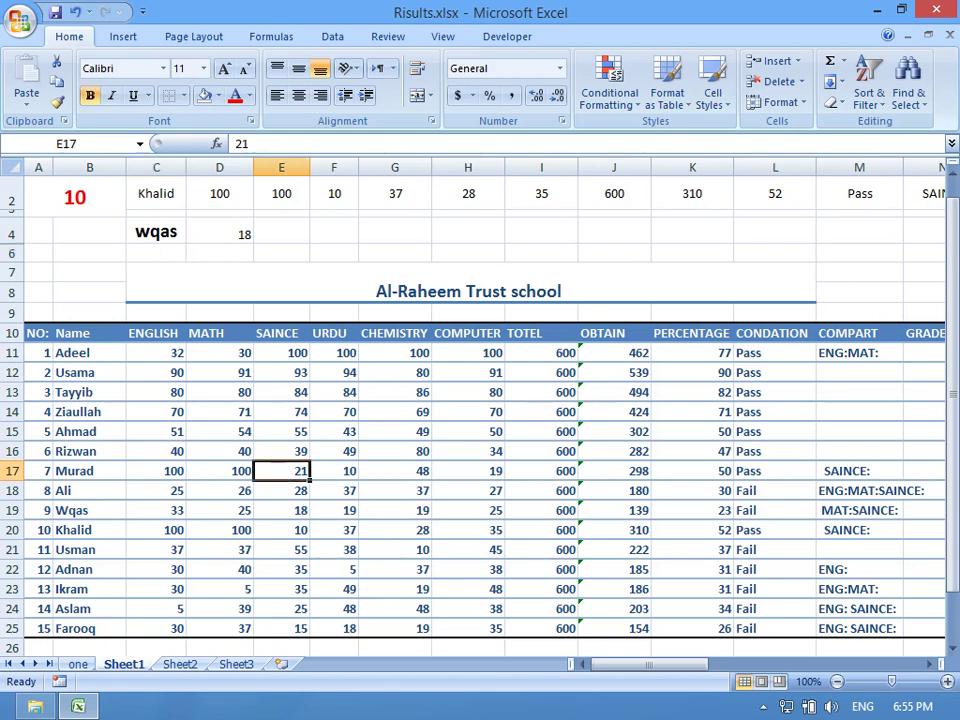
pyautogui.click(334, 471)
pyautogui.click(281, 490)
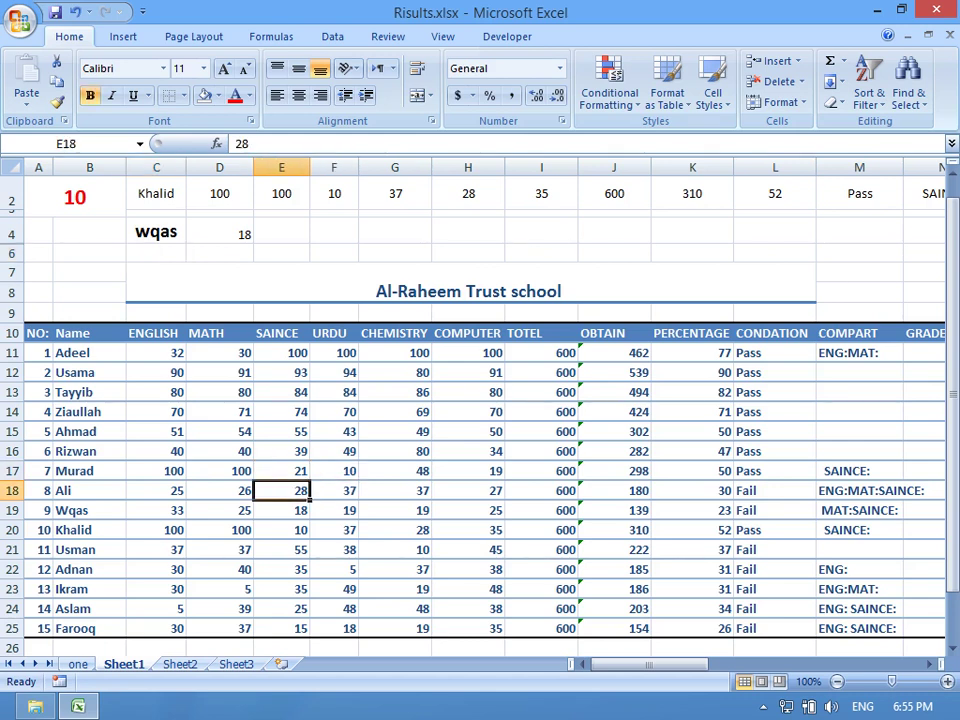
pyautogui.click(281, 510)
# Replace D4's old LOOKUP arguments, making C4's name the lookup value.
pyautogui.click(219, 234)
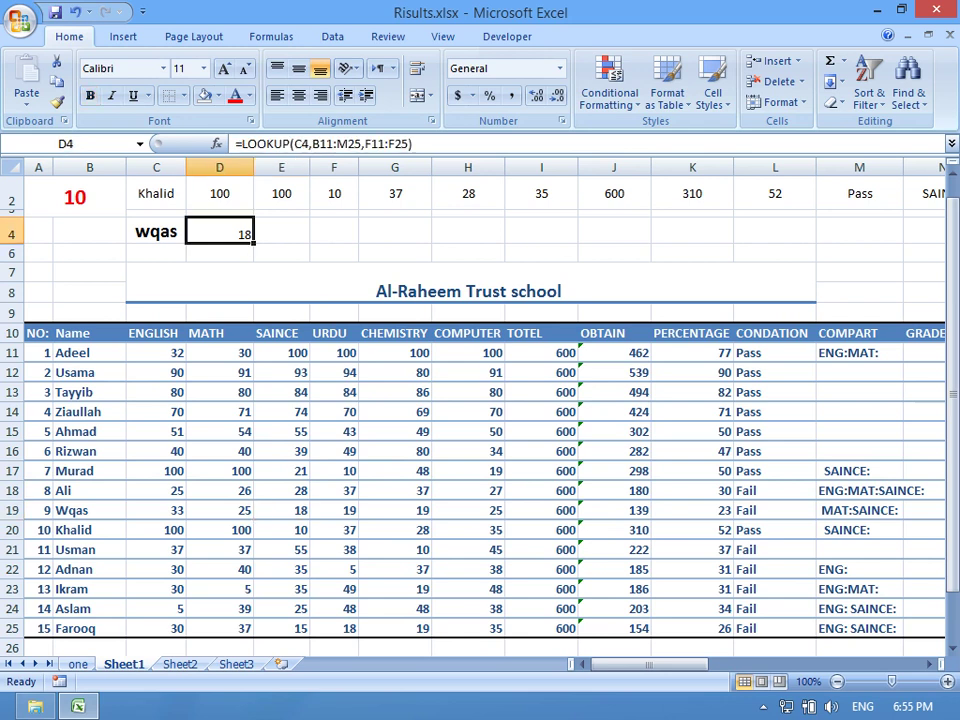
pyautogui.doubleClick(219, 234)
pyautogui.moveTo(366, 234); pyautogui.dragTo(252, 236)
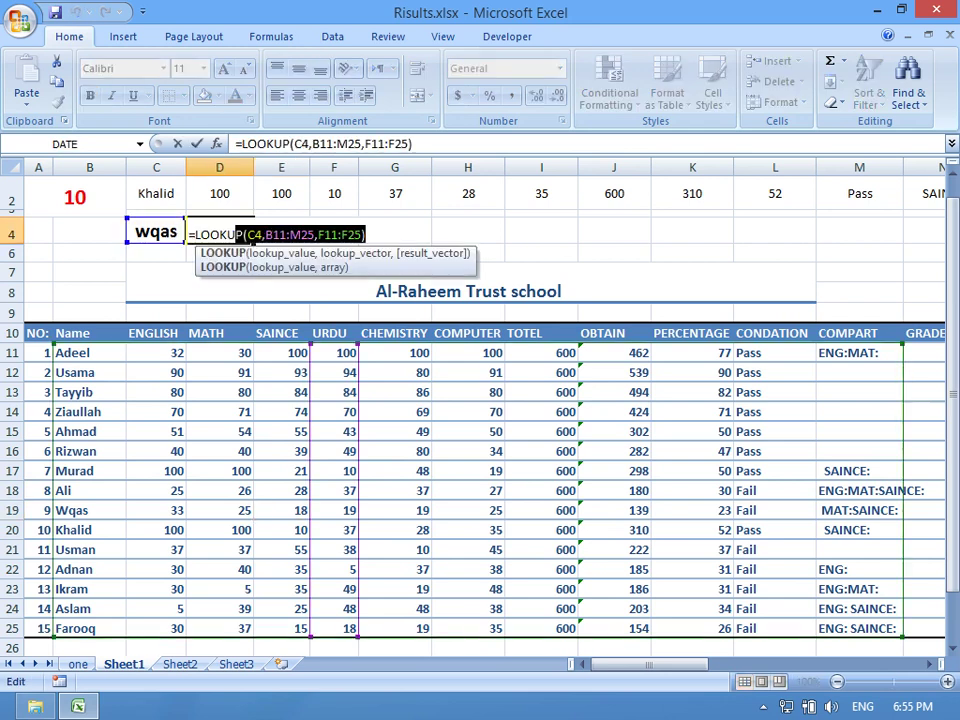
pyautogui.write('P')
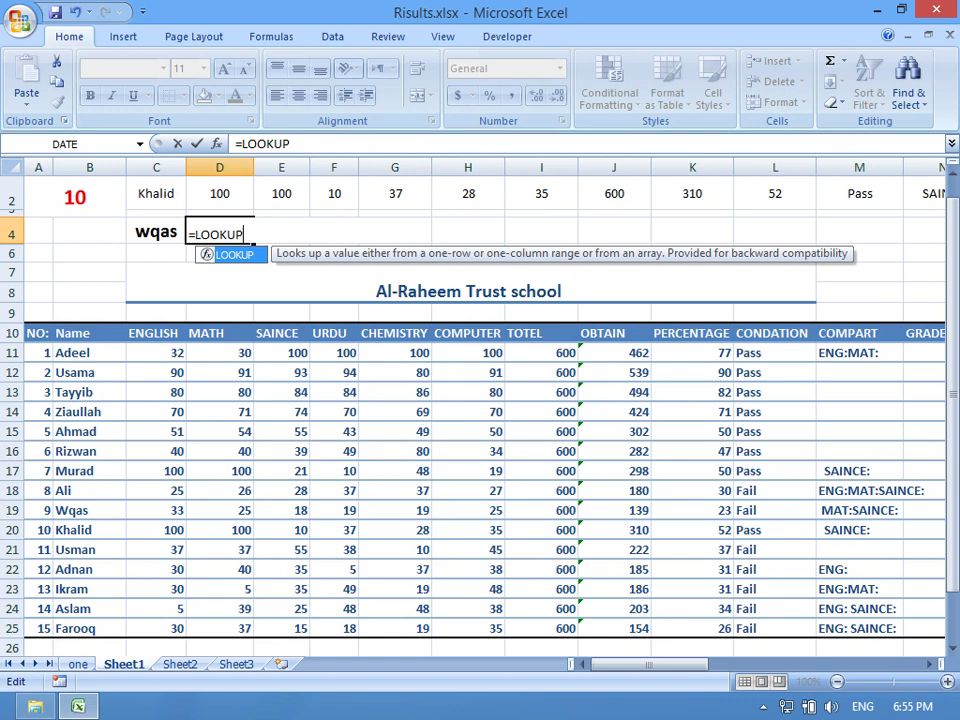
pyautogui.write('(')
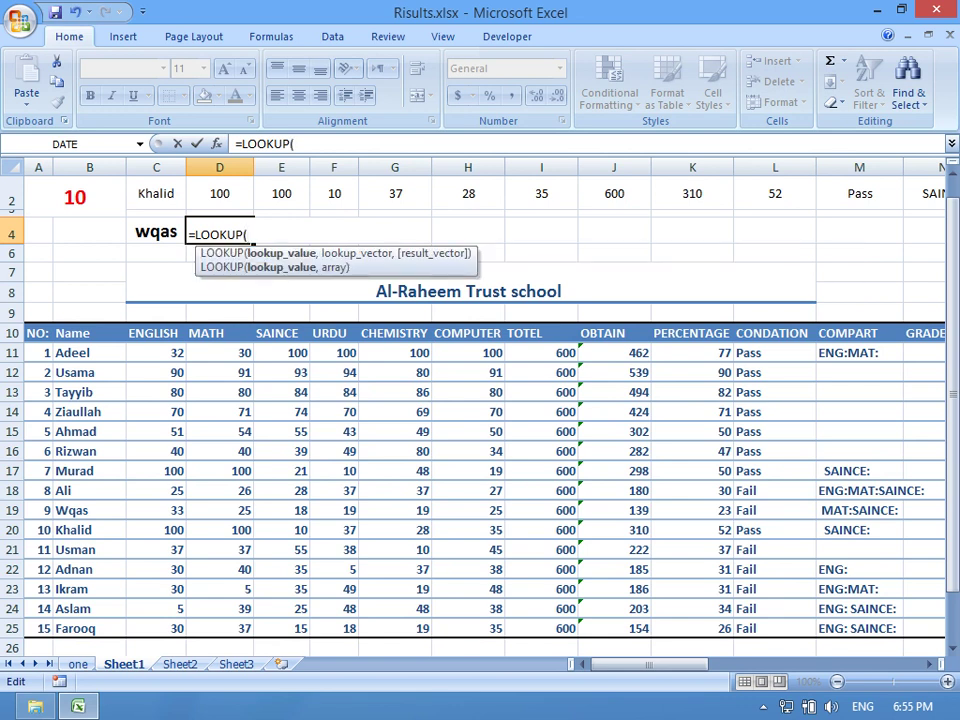
pyautogui.click(156, 231)
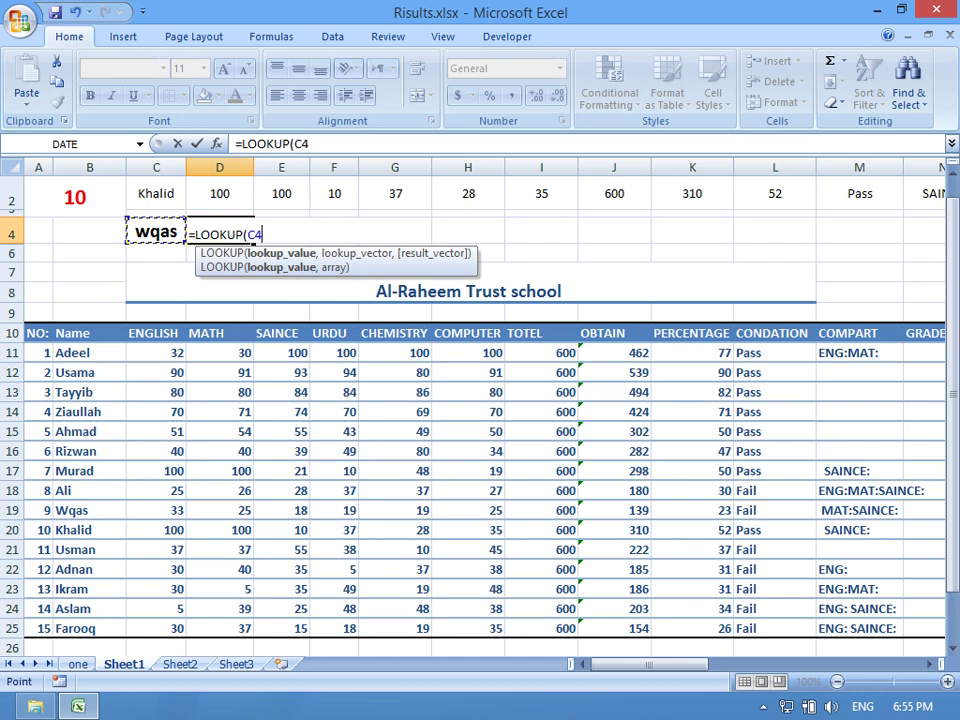
pyautogui.write(',')
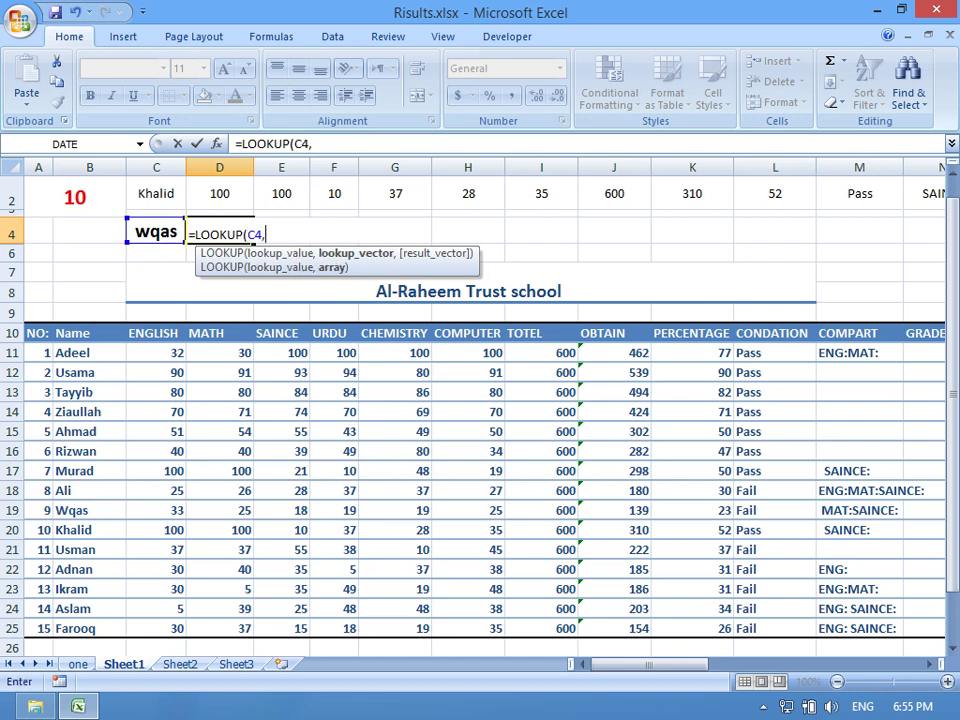
# Finish D4 as =LOOKUP(C4,B11:H25,C11:C25) so it returns the ENGLISH mark 30.
pyautogui.moveTo(80, 352)
pyautogui.mouseDown()
pyautogui.moveTo(240, 630)
pyautogui.moveTo(578, 634)
pyautogui.moveTo(358, 634)
pyautogui.mouseUp()
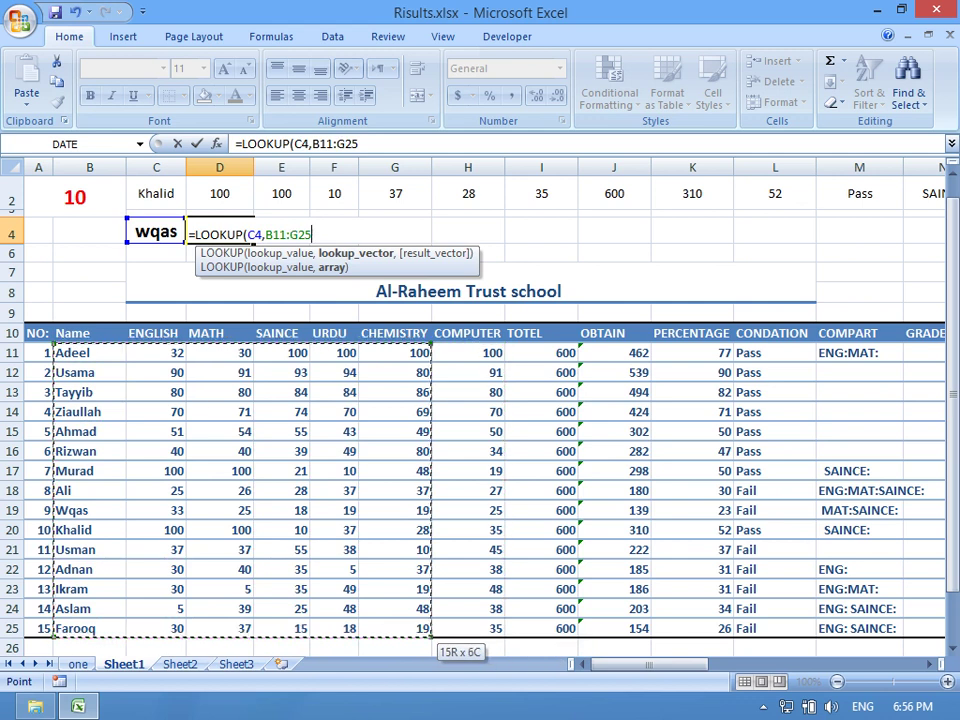
pyautogui.moveTo(358, 636); pyautogui.dragTo(505, 636)
pyautogui.write(',')
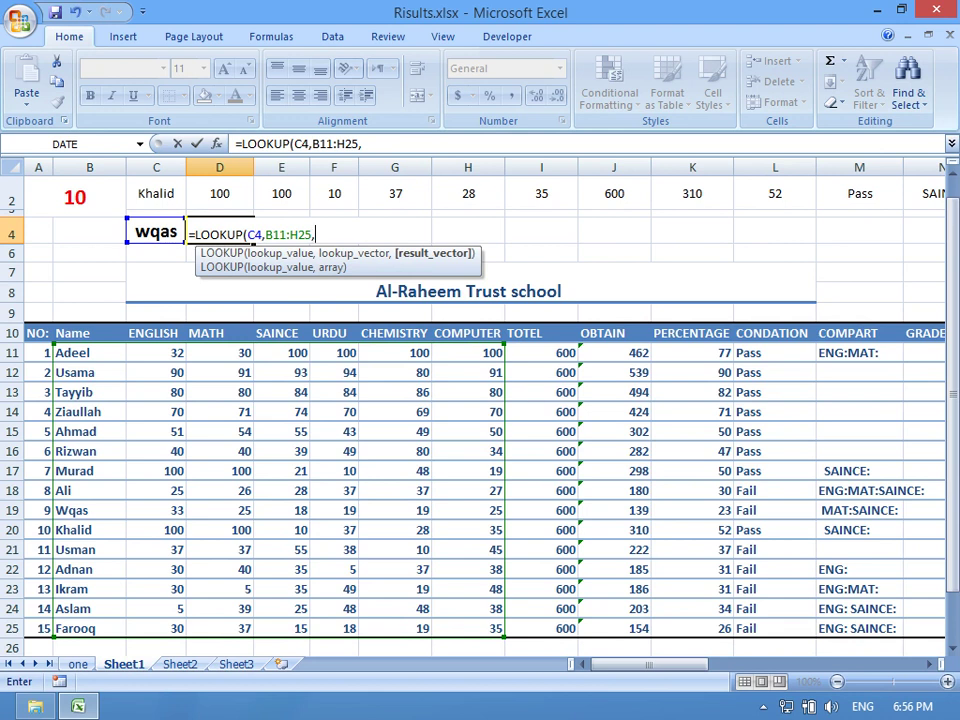
pyautogui.moveTo(160, 352); pyautogui.dragTo(180, 634)
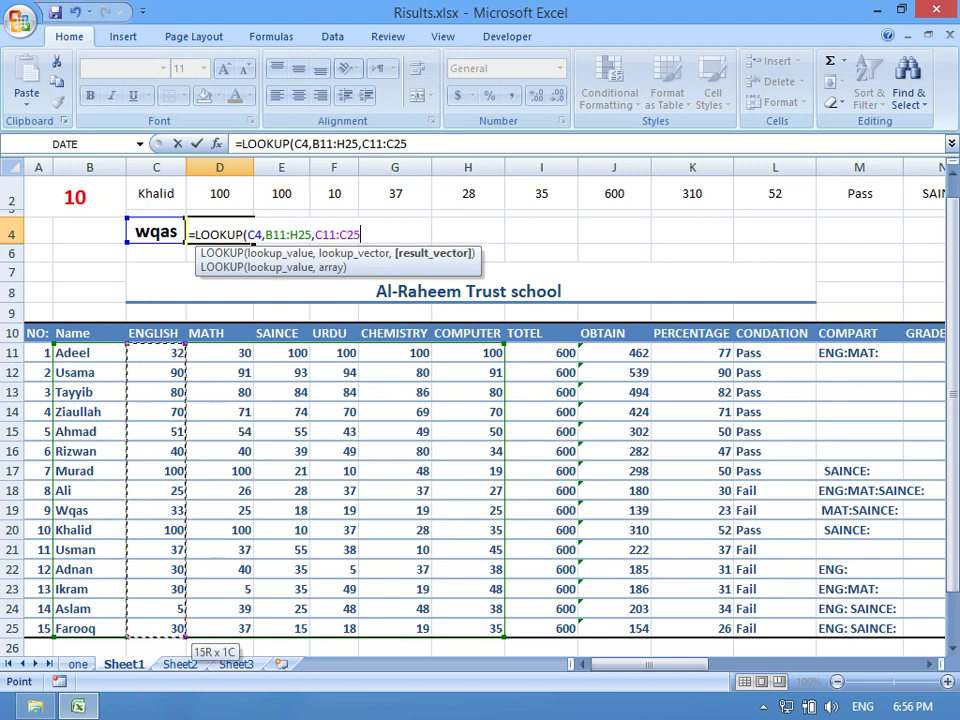
pyautogui.write(')')
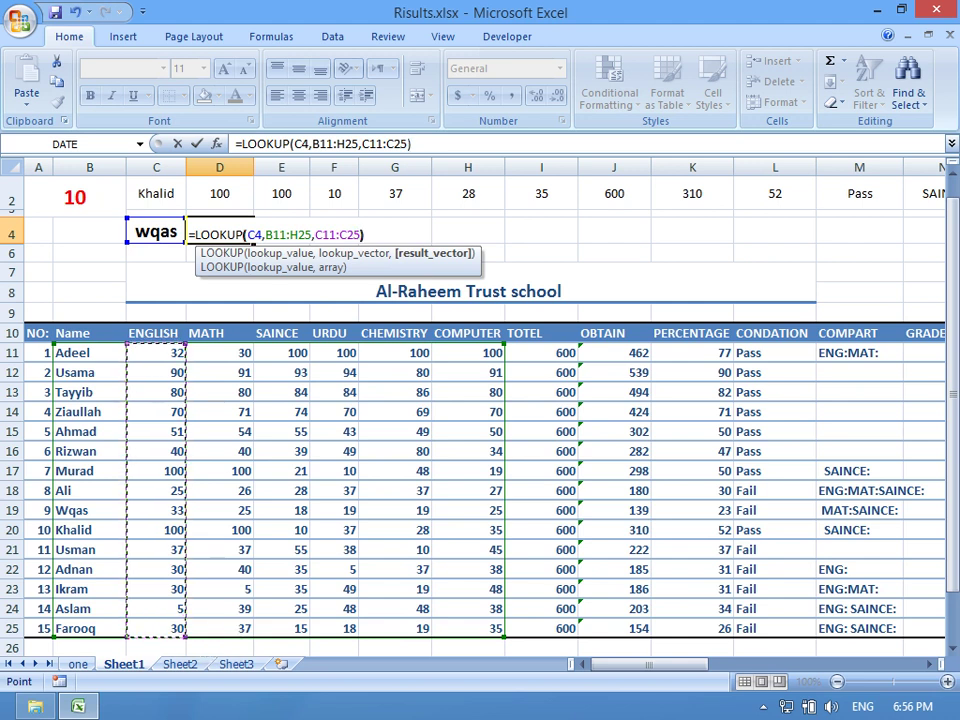
pyautogui.press('Return')
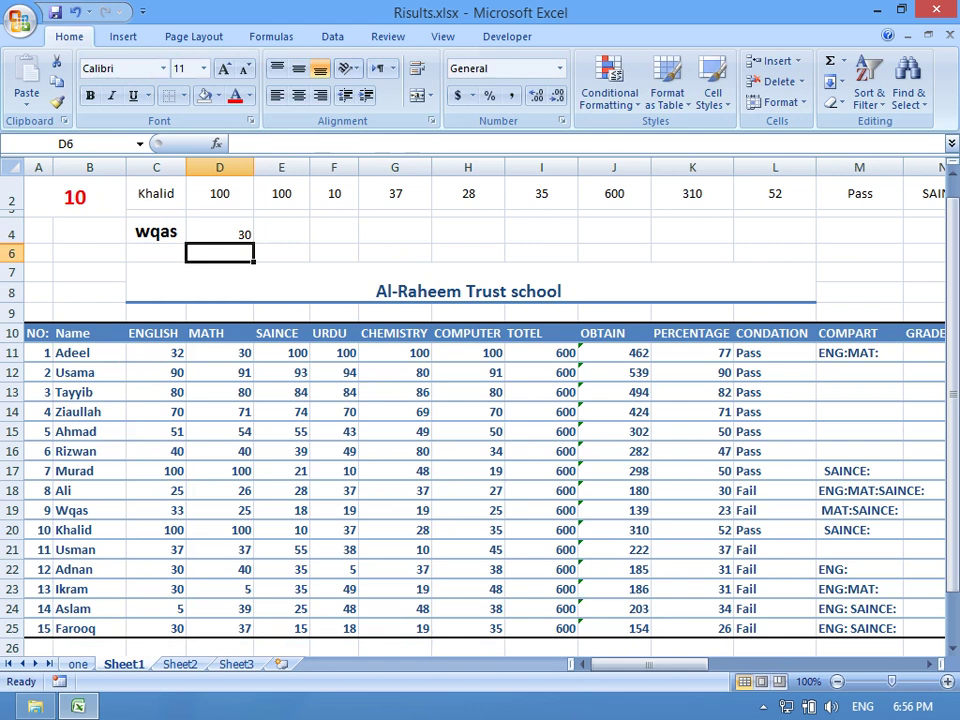
pyautogui.click(156, 510)
pyautogui.doubleClick(237, 234)
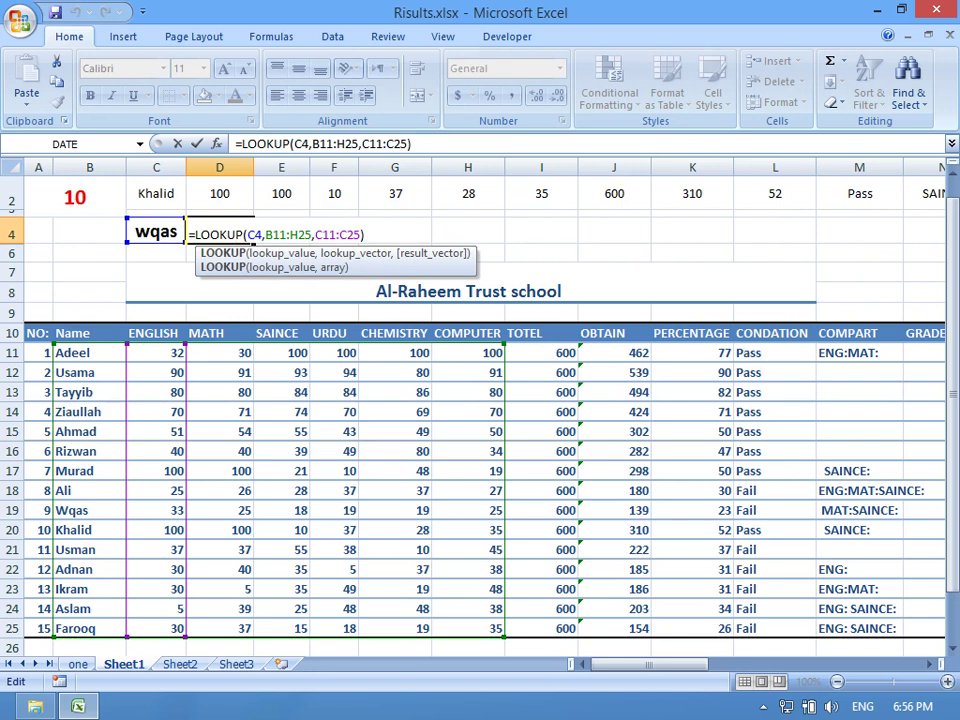
pyautogui.press('Escape')
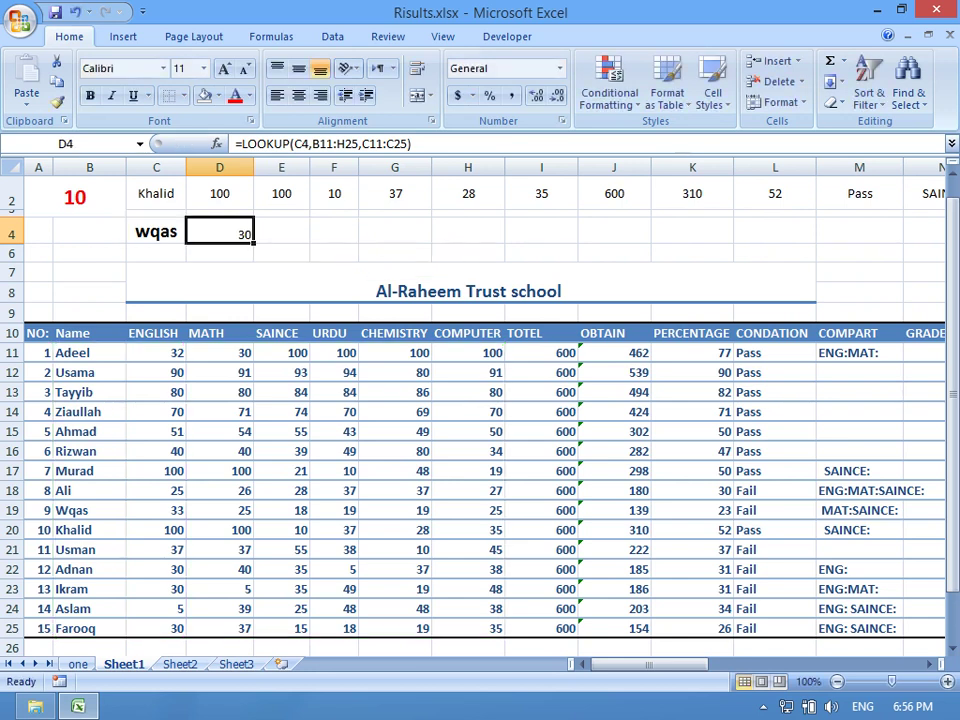
pyautogui.moveTo(952, 245); pyautogui.dragTo(952, 232)
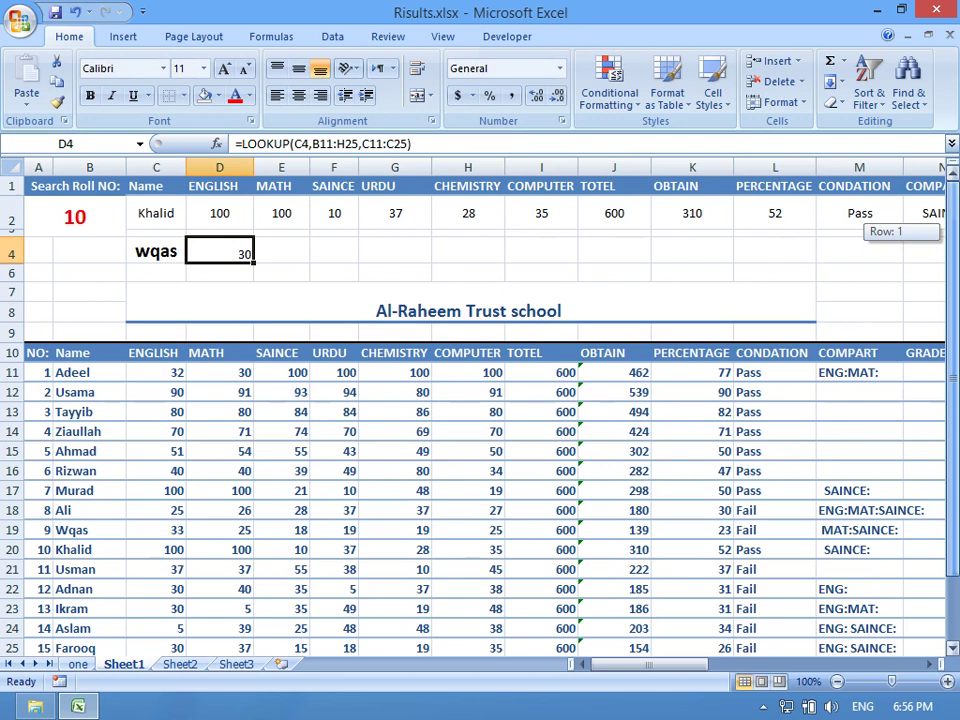
pyautogui.moveTo(952, 232); pyautogui.dragTo(952, 240)
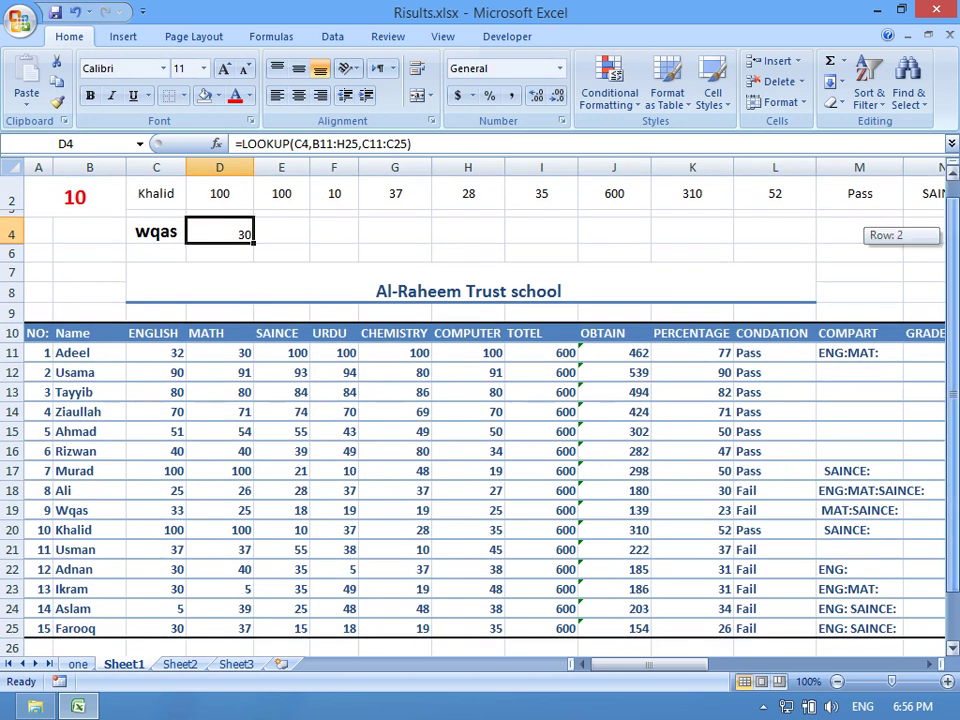
pyautogui.click(468, 245)
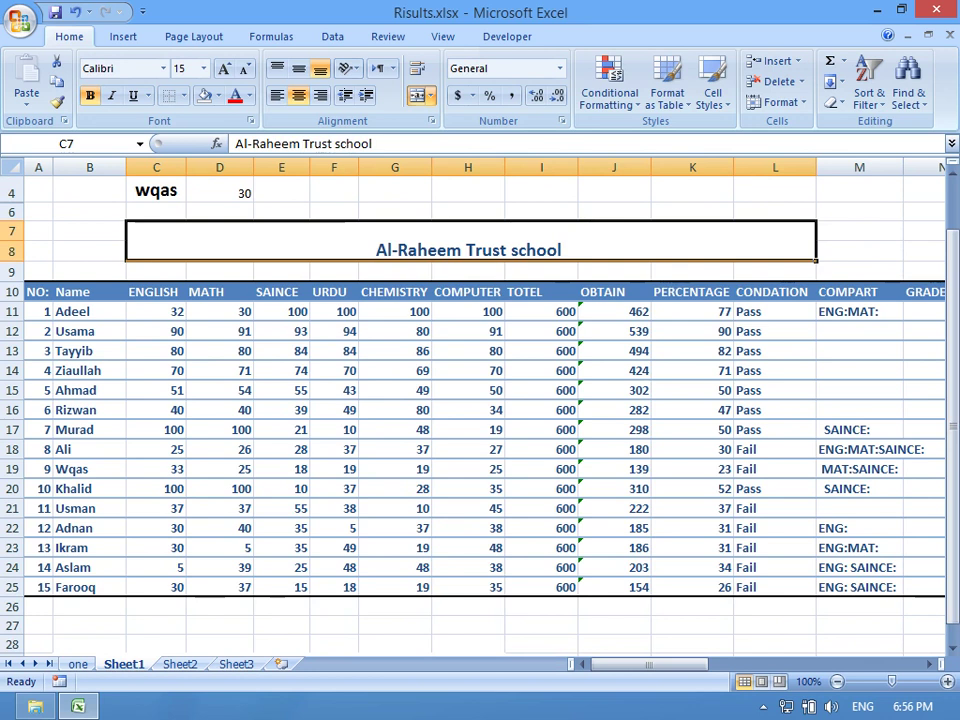
pyautogui.click(220, 193)
pyautogui.press('F2')
pyautogui.press('Escape')
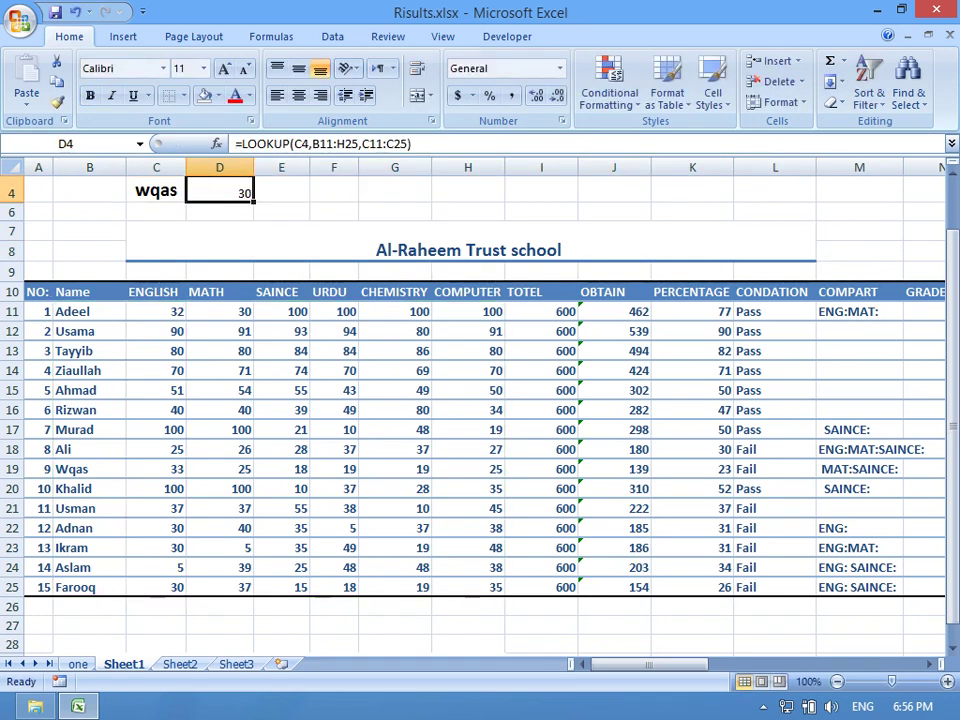